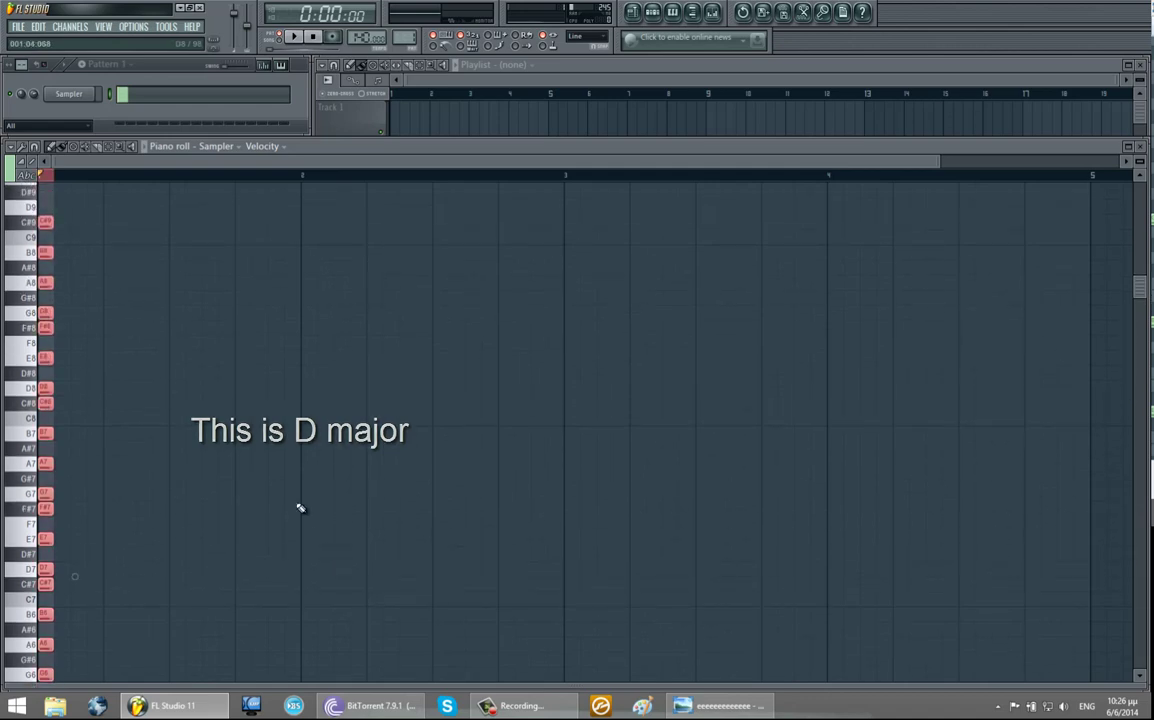
Repeat the column of D major scale notes at the start of every bar up to bar 8 and deselect the notes.
scroll(44, 373, up, 3)
scroll(44, 505, down, 5)
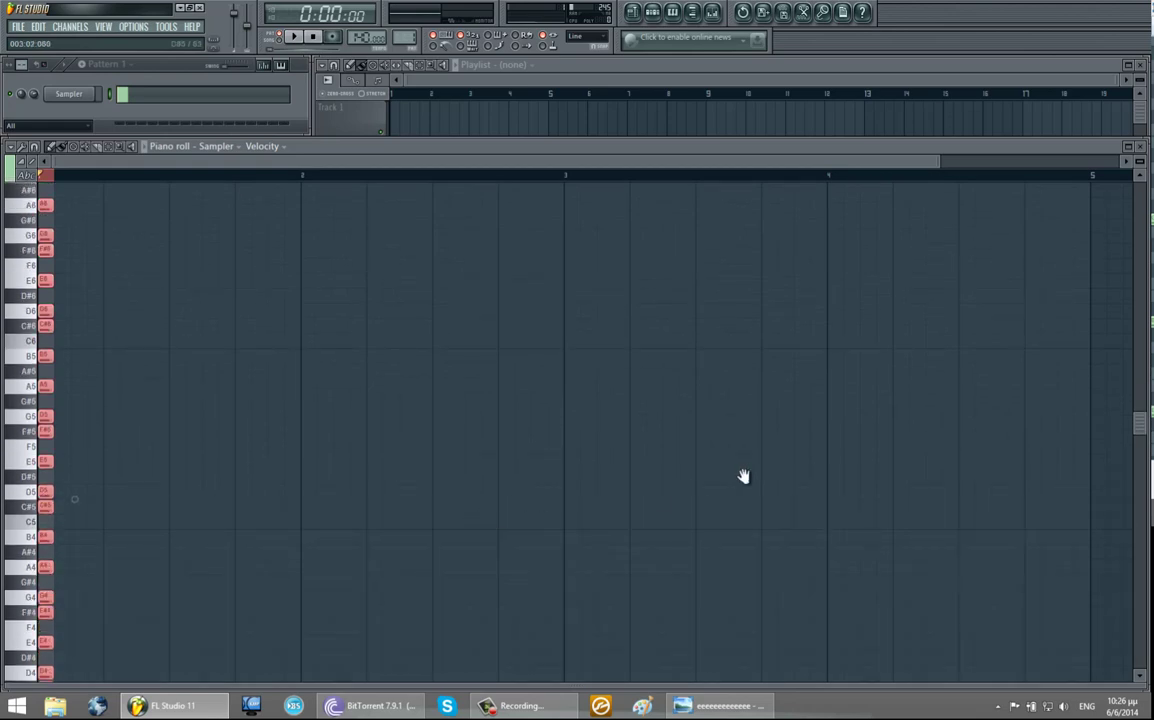
key(ctrl+b)
key(ctrl+b)
key(ctrl+b)
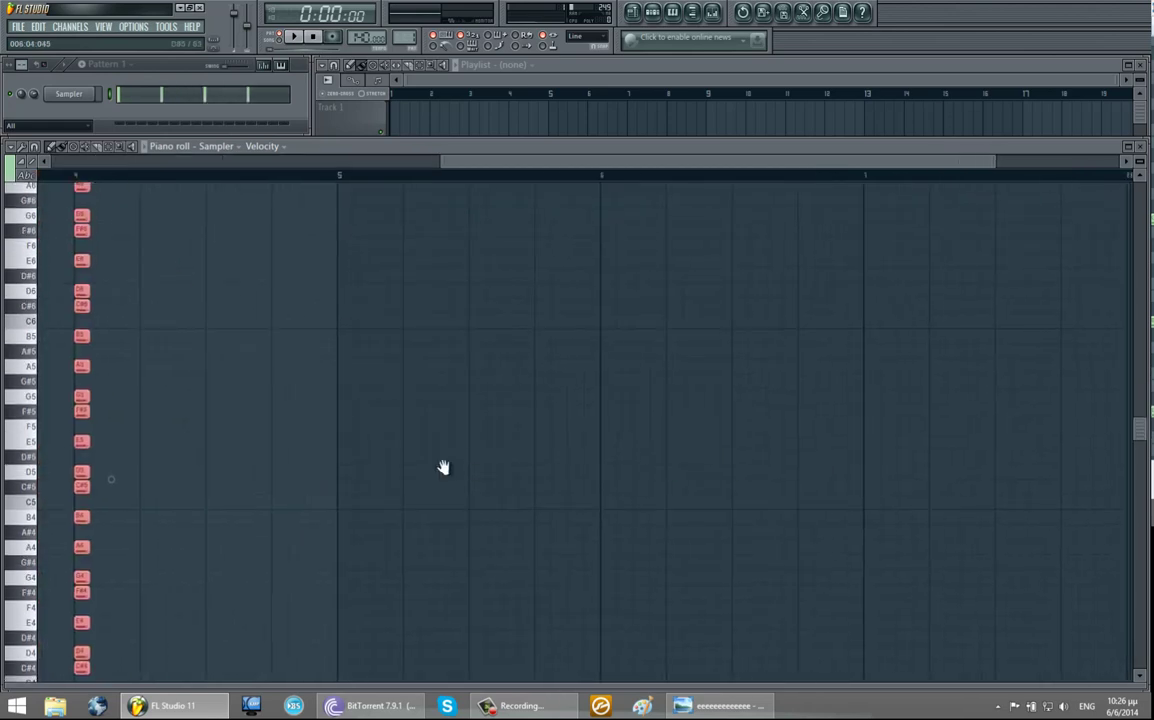
key(ctrl+b)
key(ctrl+b)
key(ctrl+b)
key(ctrl+b)
key(ctrl+d)
drag(850, 161, 157, 158)
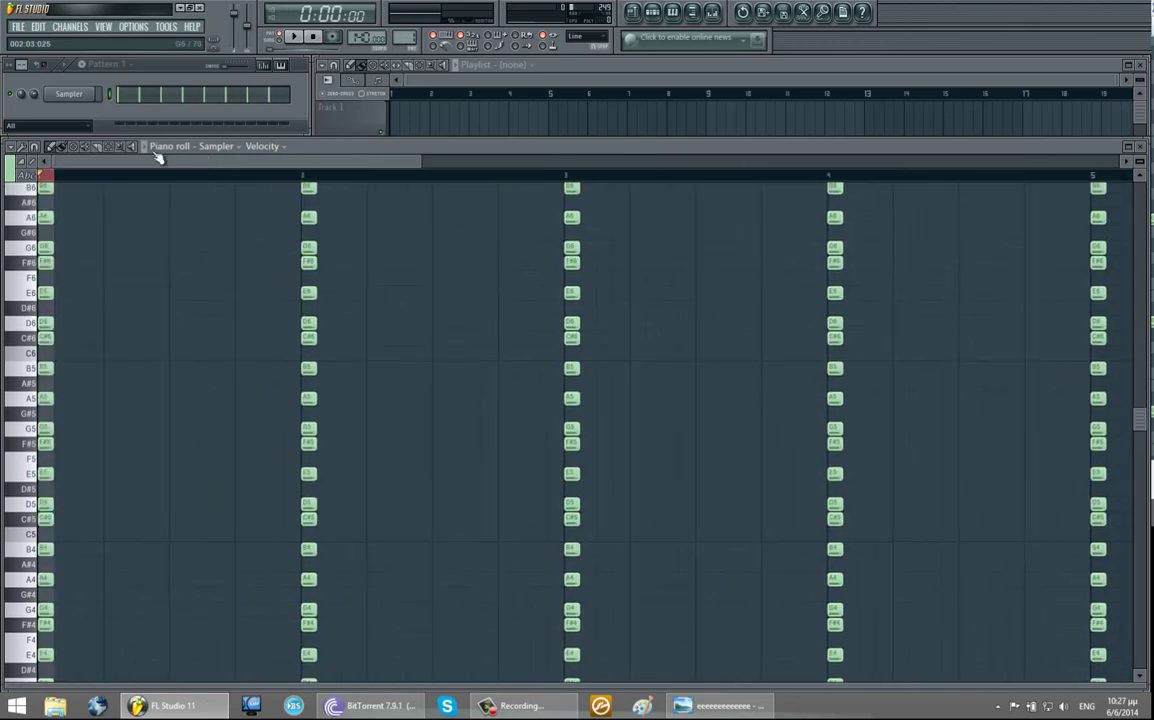
Add a reFX Nexus channel, load the Dancepiano 2k7 preset from the Piano category, and close the plugin window.
click(70, 27)
click(215, 29)
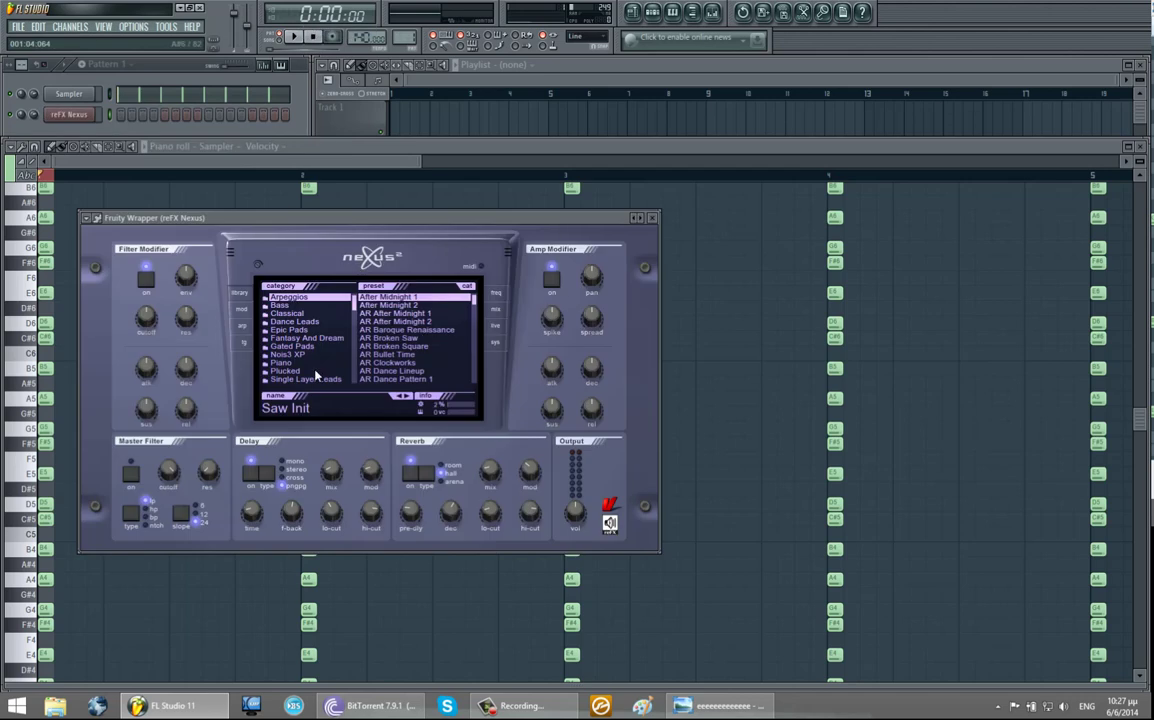
click(288, 363)
click(405, 345)
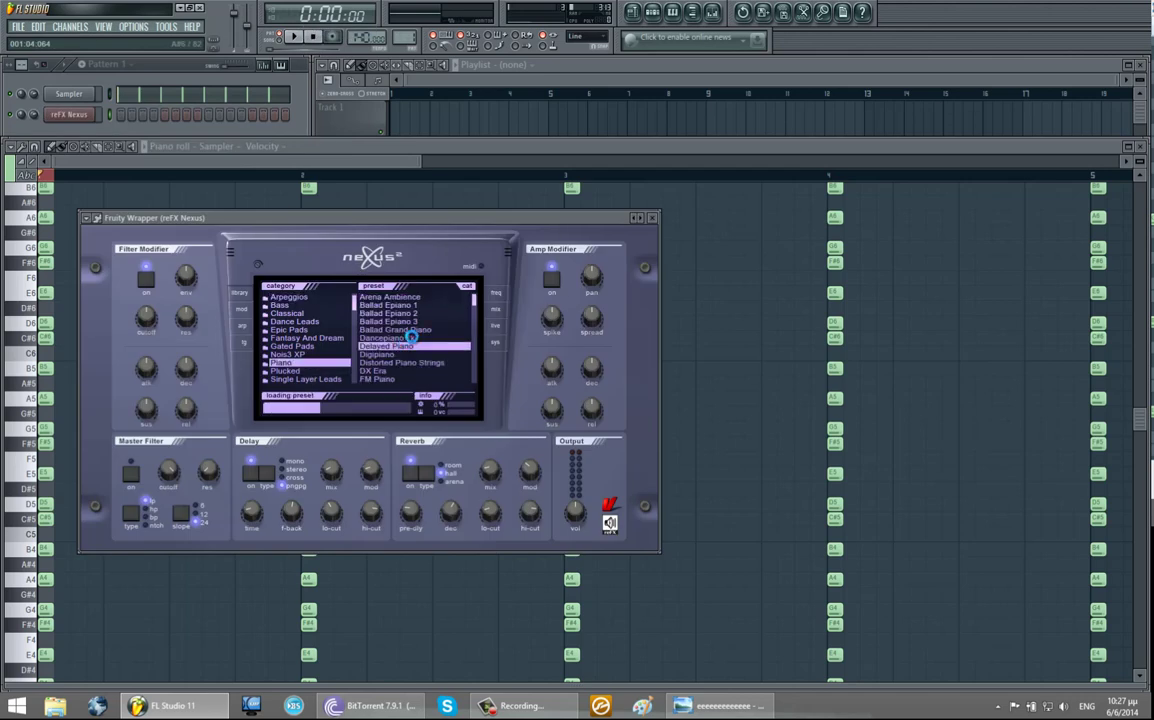
click(405, 337)
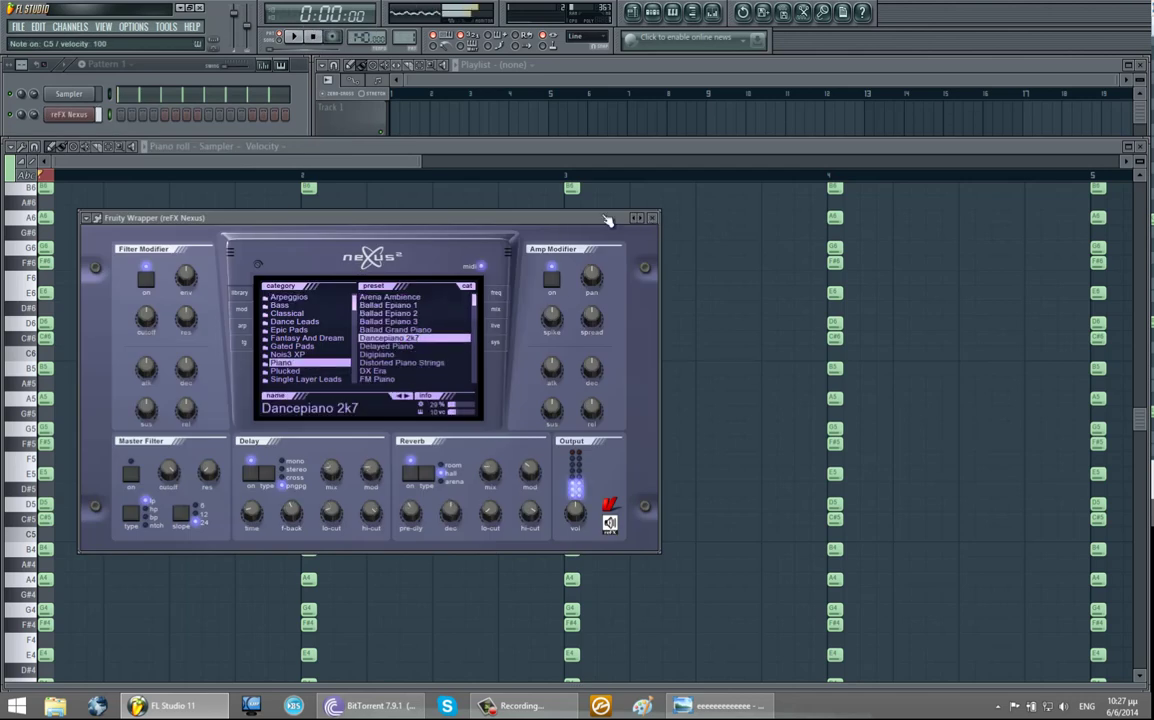
click(652, 217)
Open the piano roll of the reFX Nexus channel.
click(69, 114)
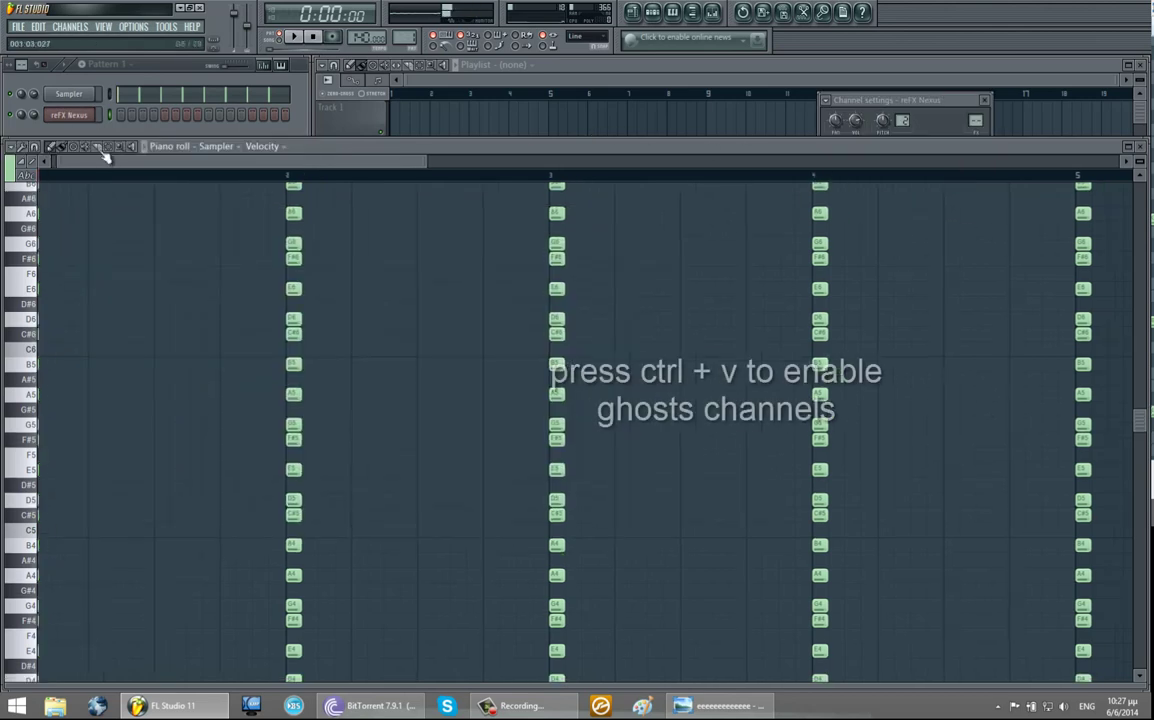
right_click(72, 114)
click(120, 108)
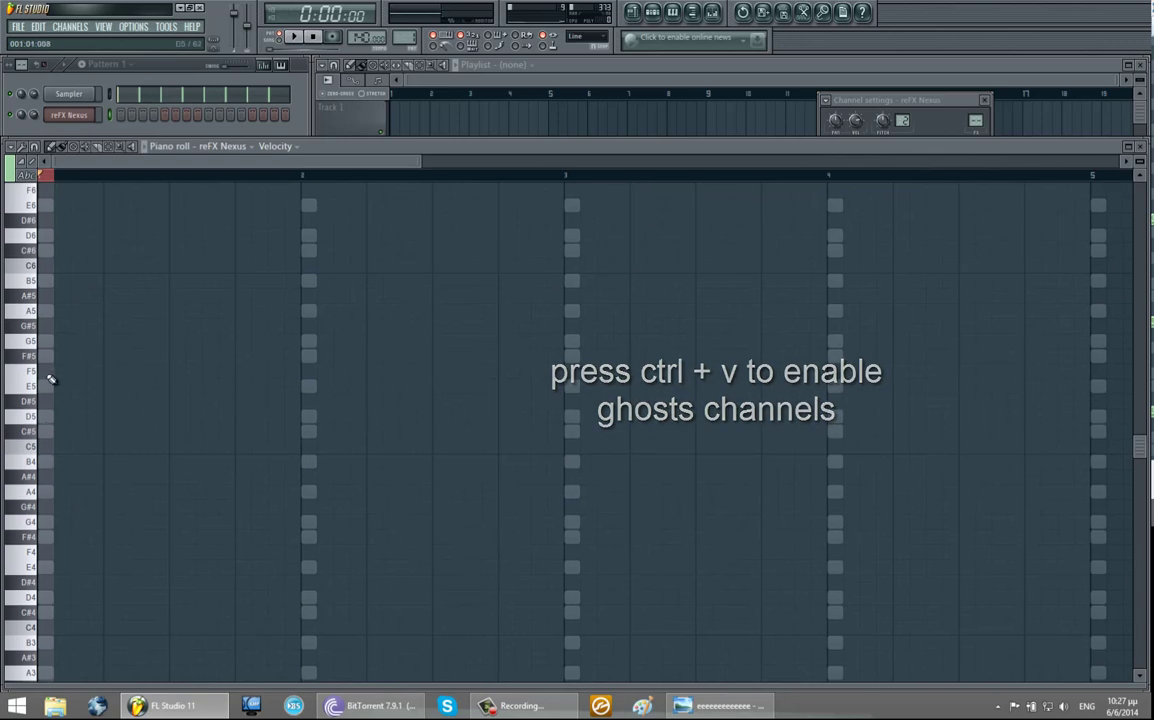
Draw the first short chord at the start of bar 1 with the notes G5, B4 and E4.
click(45, 341)
drag(61, 341, 66, 342)
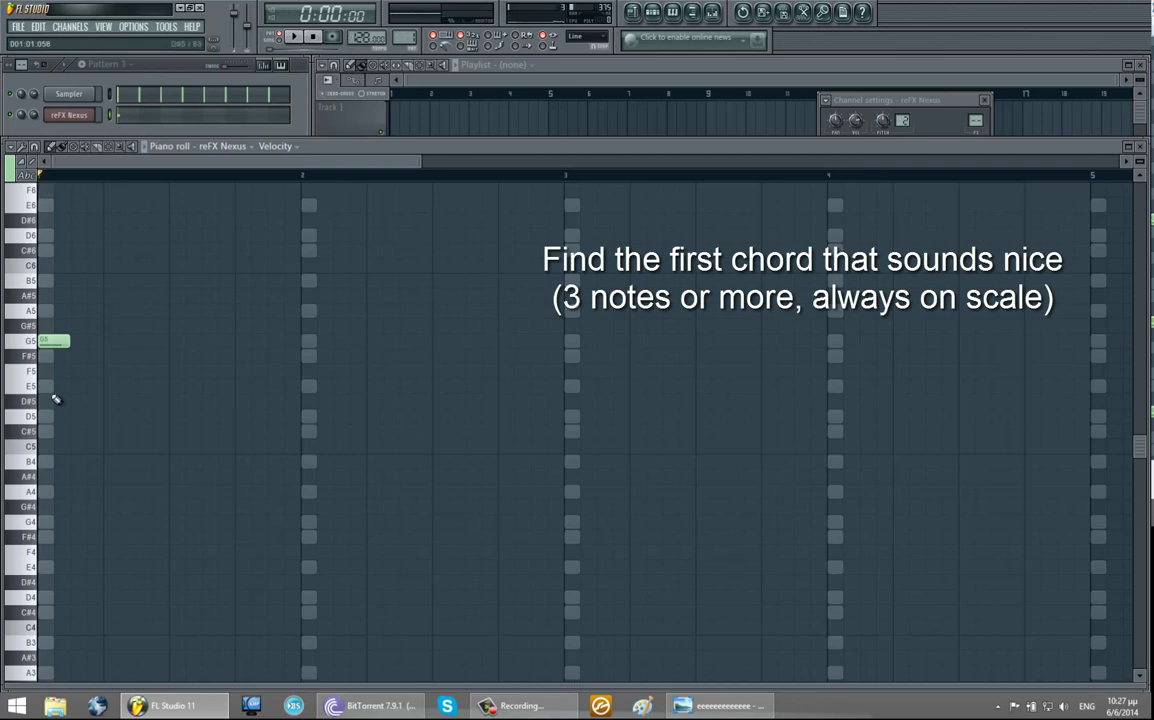
click(44, 465)
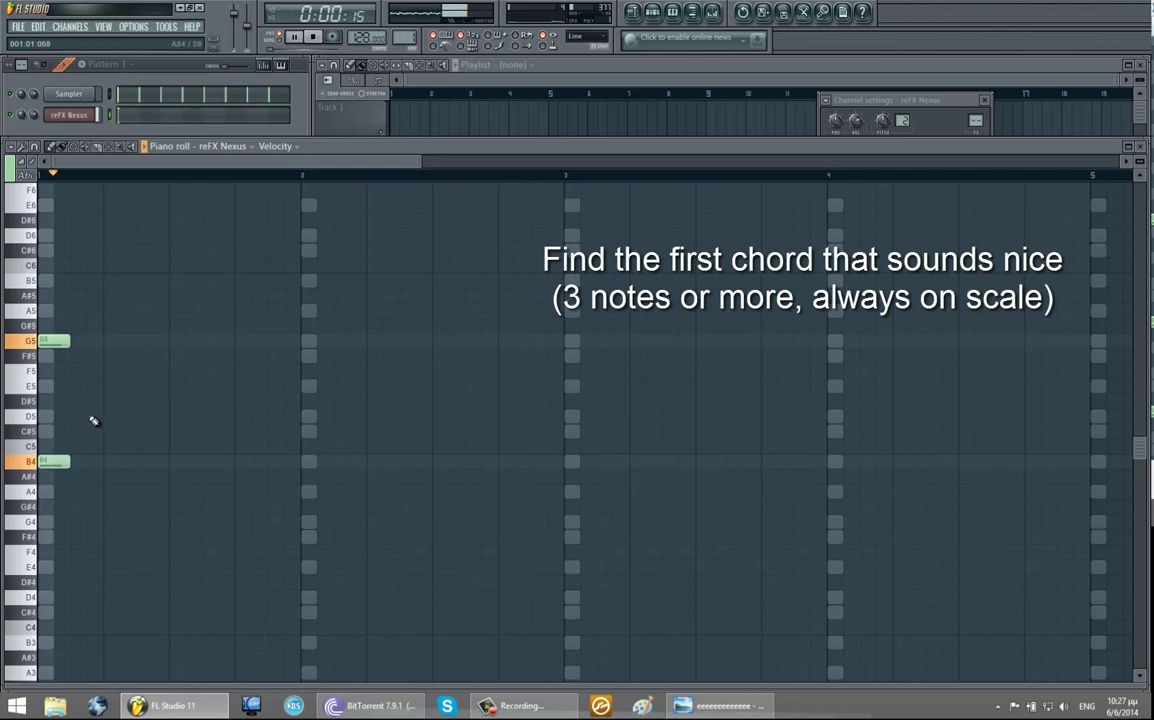
scroll(129, 393, down, 3)
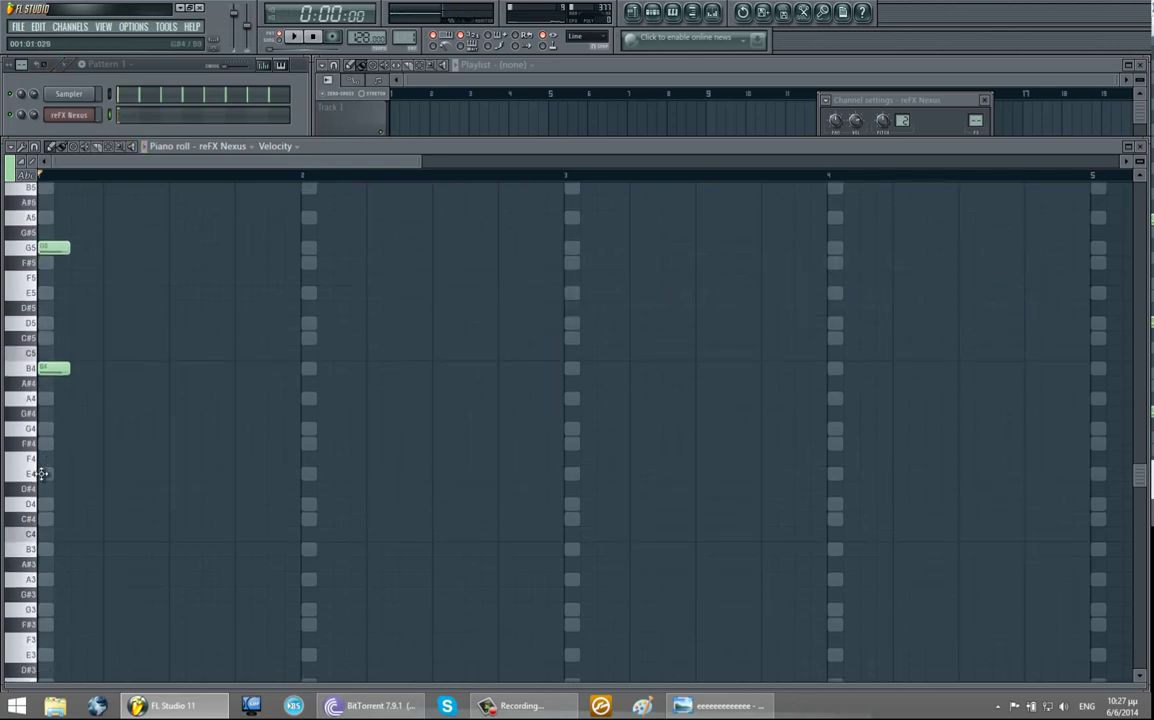
click(42, 473)
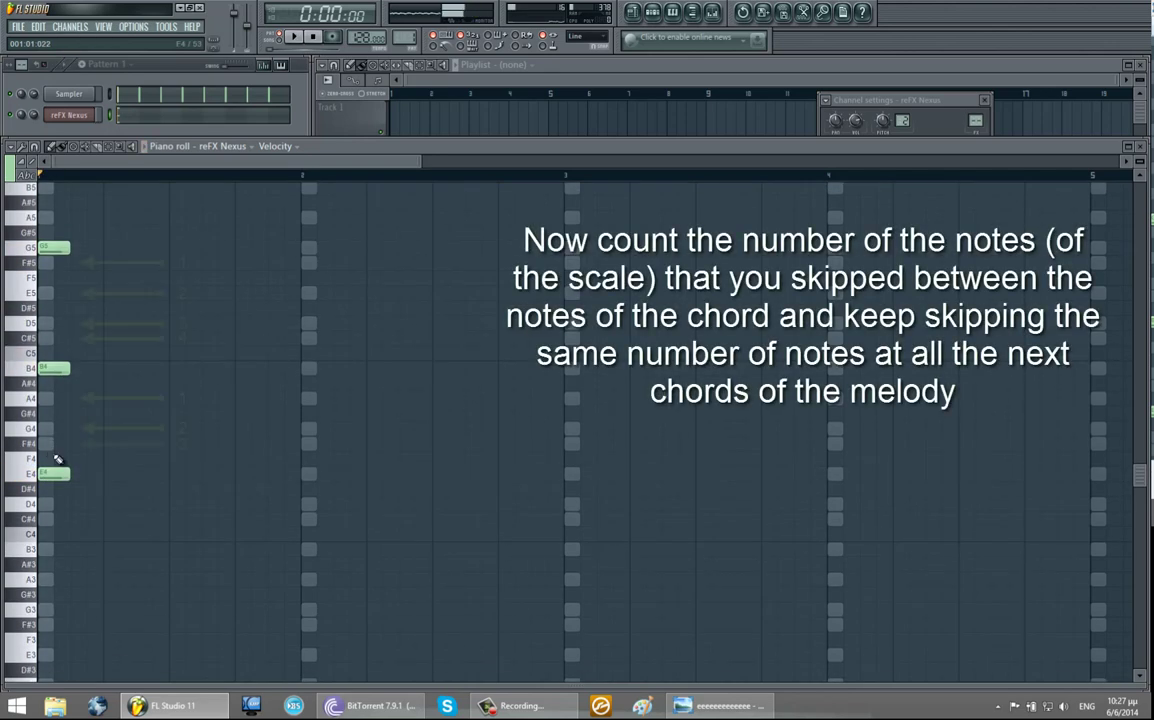
Duplicate the G5, B4, E4 chord along bar 1 until there are five evenly spaced chords, and preview the pattern.
drag(90, 452, 156, 248)
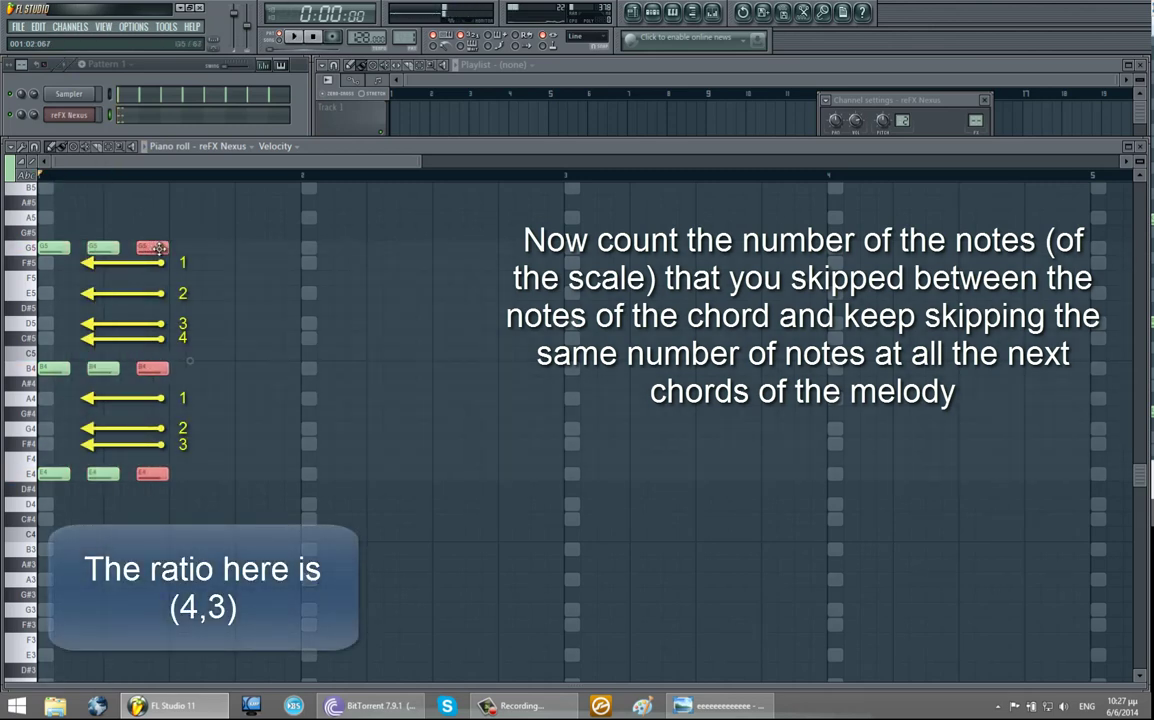
key(ctrl+b)
key(space)
key(ctrl+b)
key(ctrl+d)
key(space)
Add a second chord of D5, F#4 and B3 directly after the fifth chord, just before bar 2.
click(271, 324)
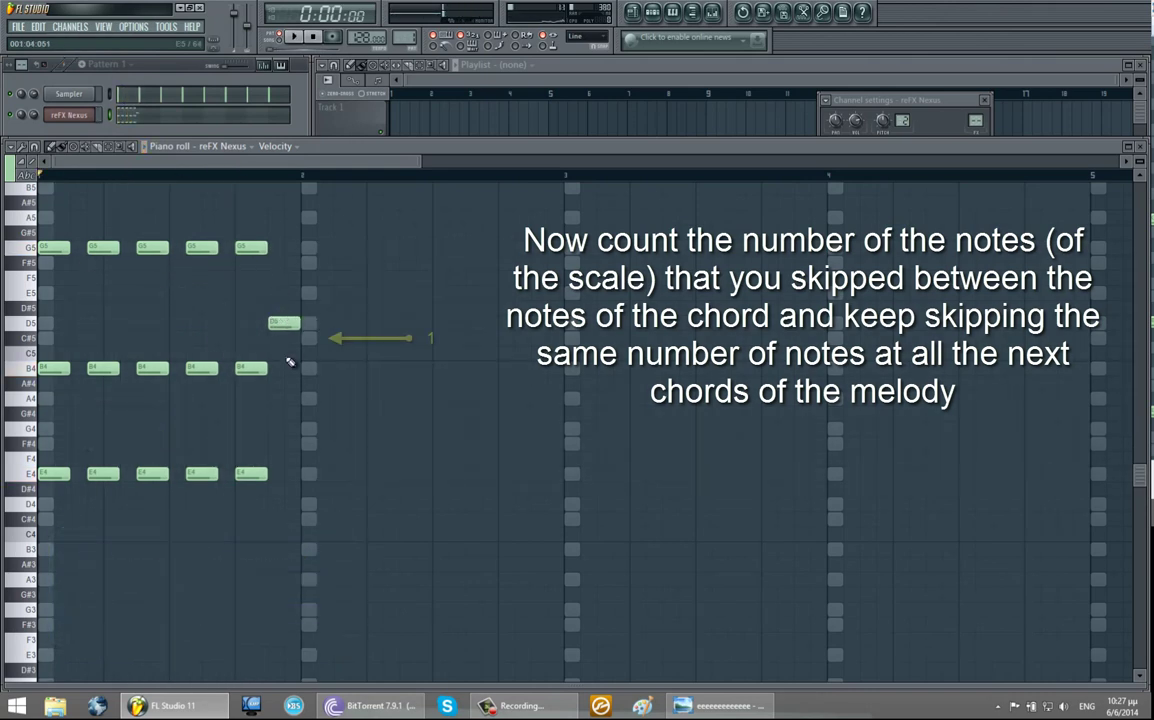
drag(269, 437, 300, 455)
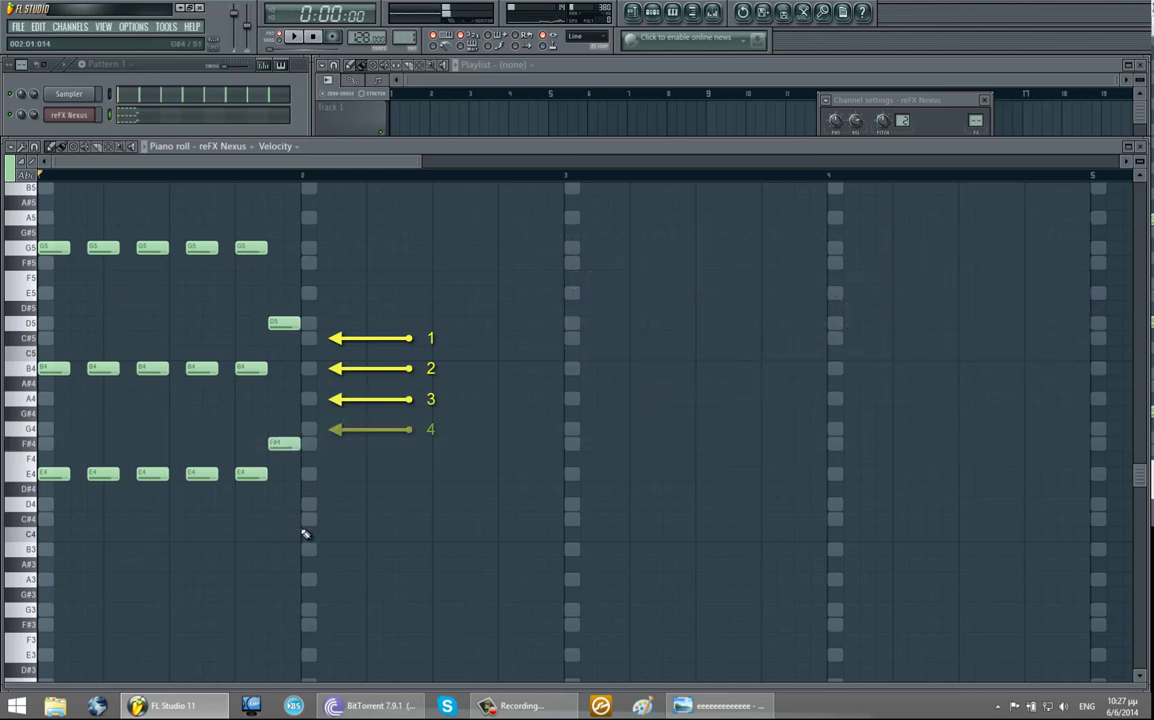
click(270, 549)
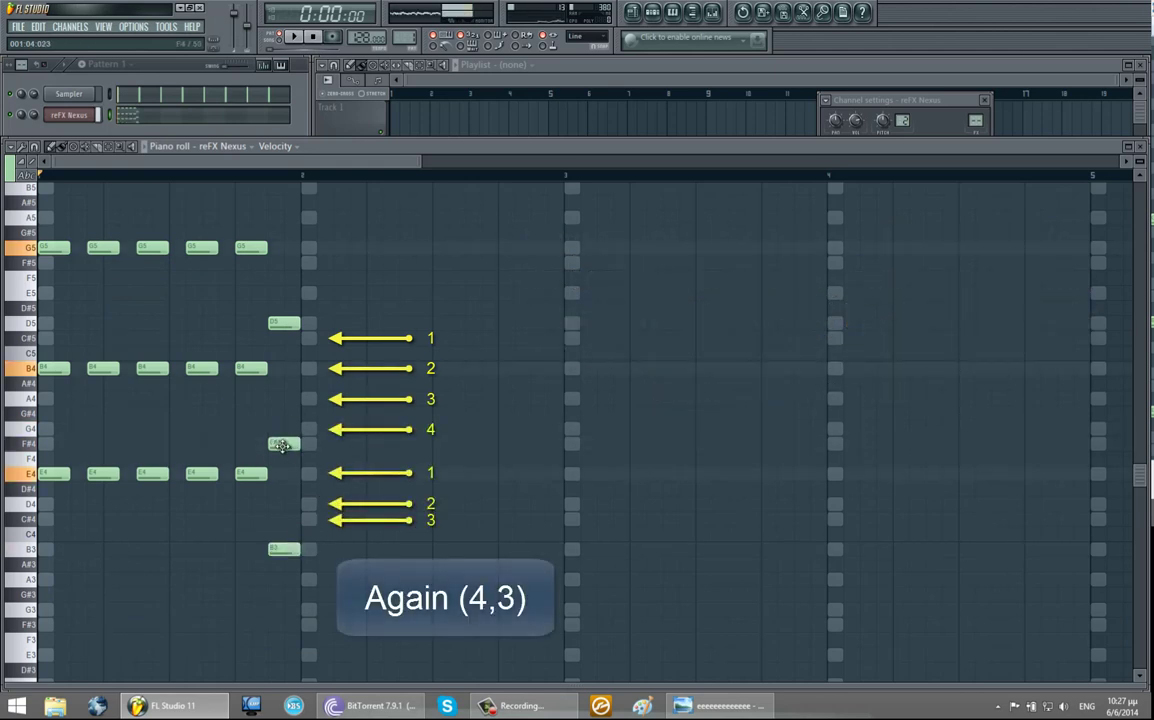
Add a chord of F#5, A4 and D4 at the start of bar 2 and play the pattern back.
click(305, 262)
click(305, 368)
click(306, 398)
click(305, 504)
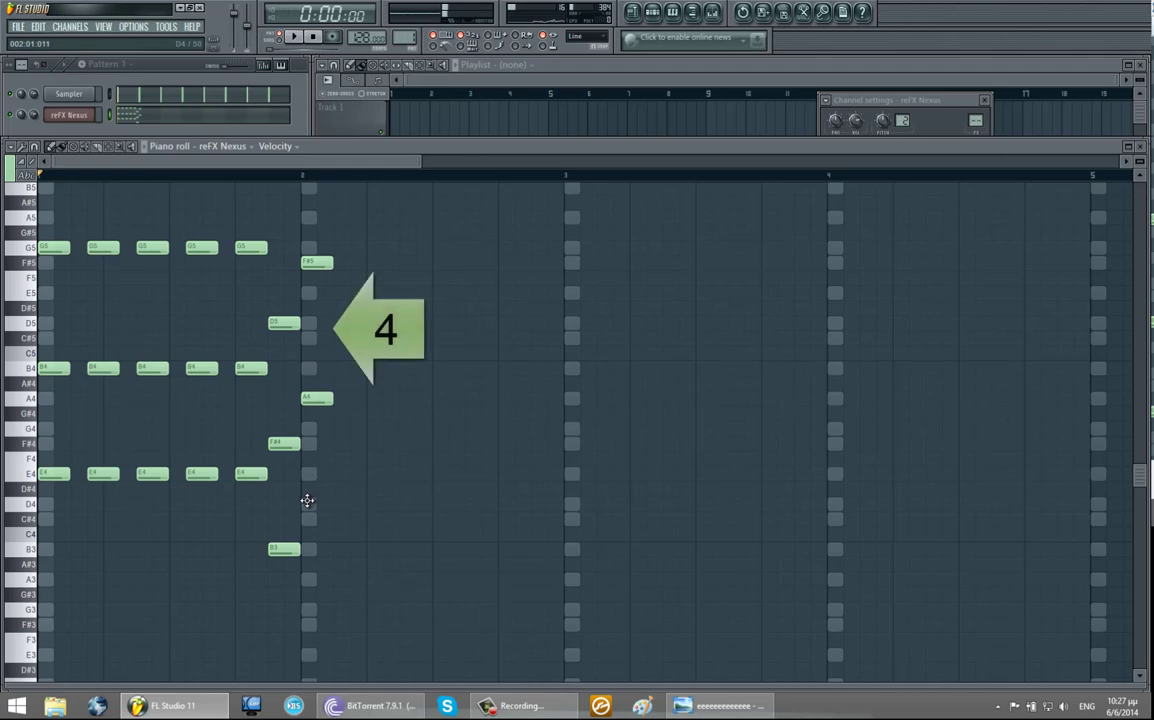
key(space)
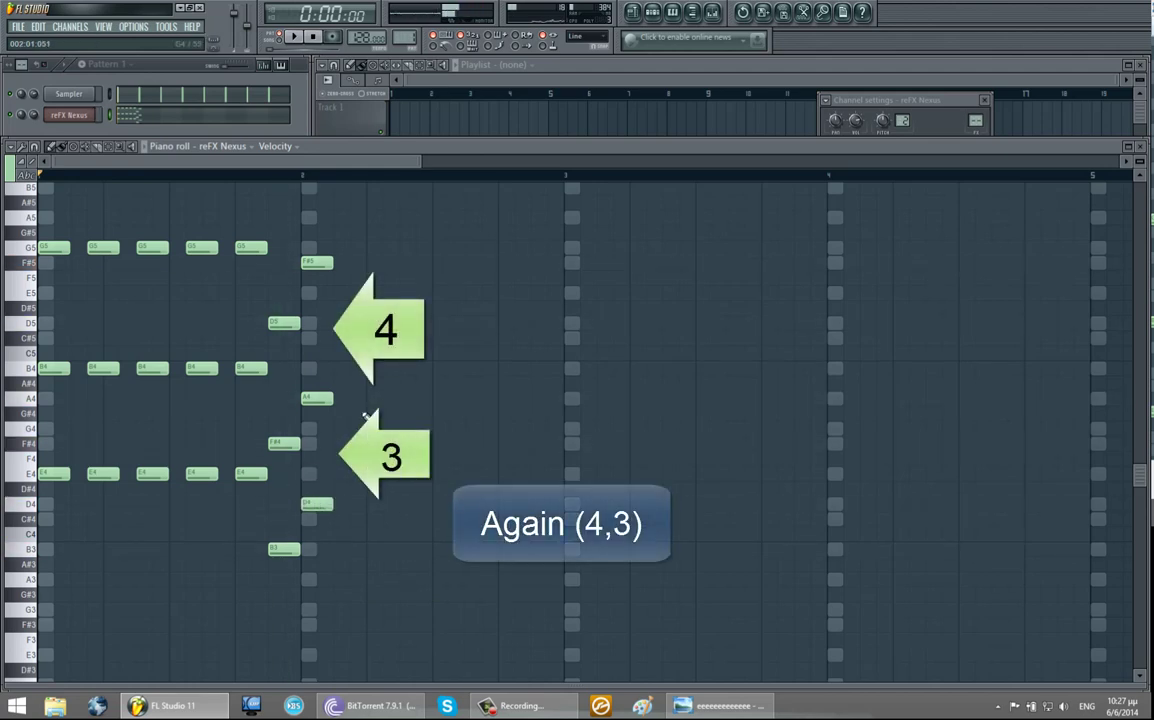
scroll(394, 391, up, 3)
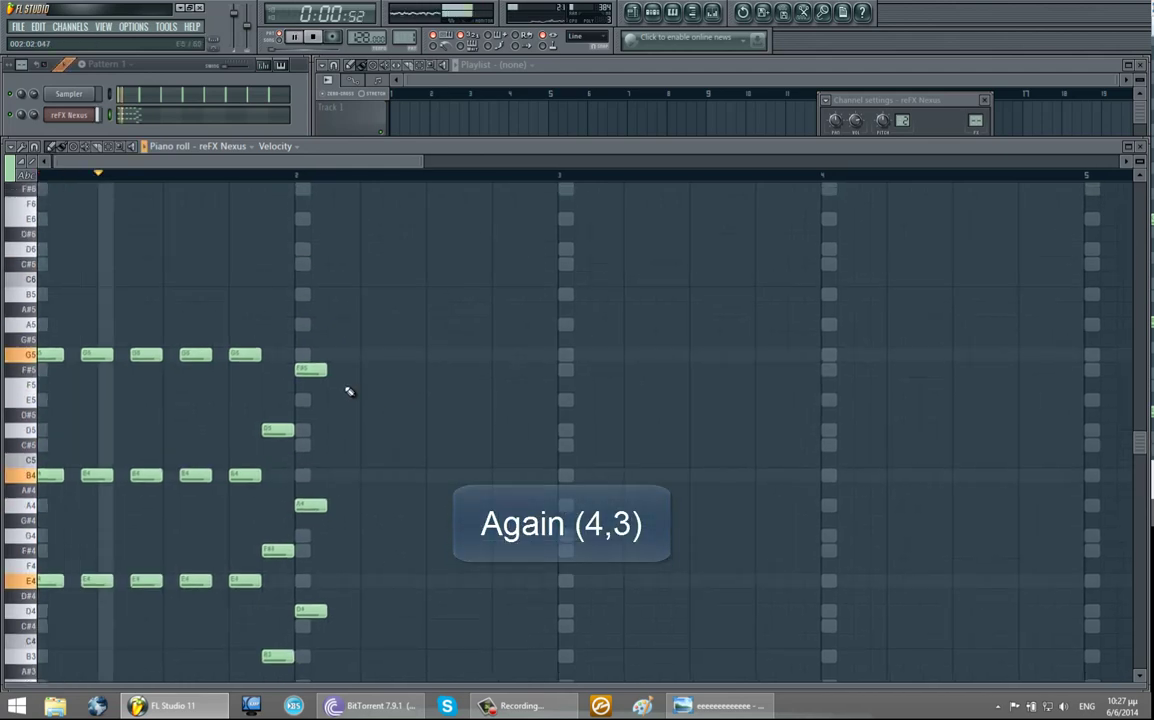
key(space)
Add a chord of A5, C#5 and F#4 after the first chord of bar 2 and listen to the pattern.
click(345, 325)
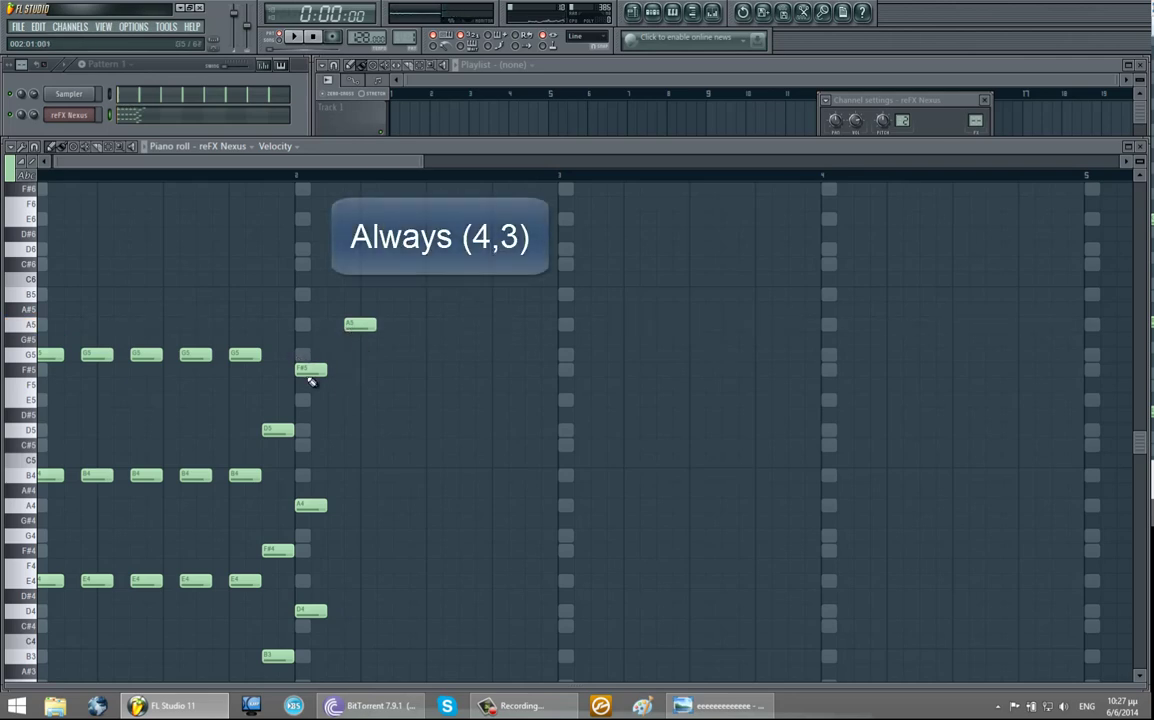
click(348, 444)
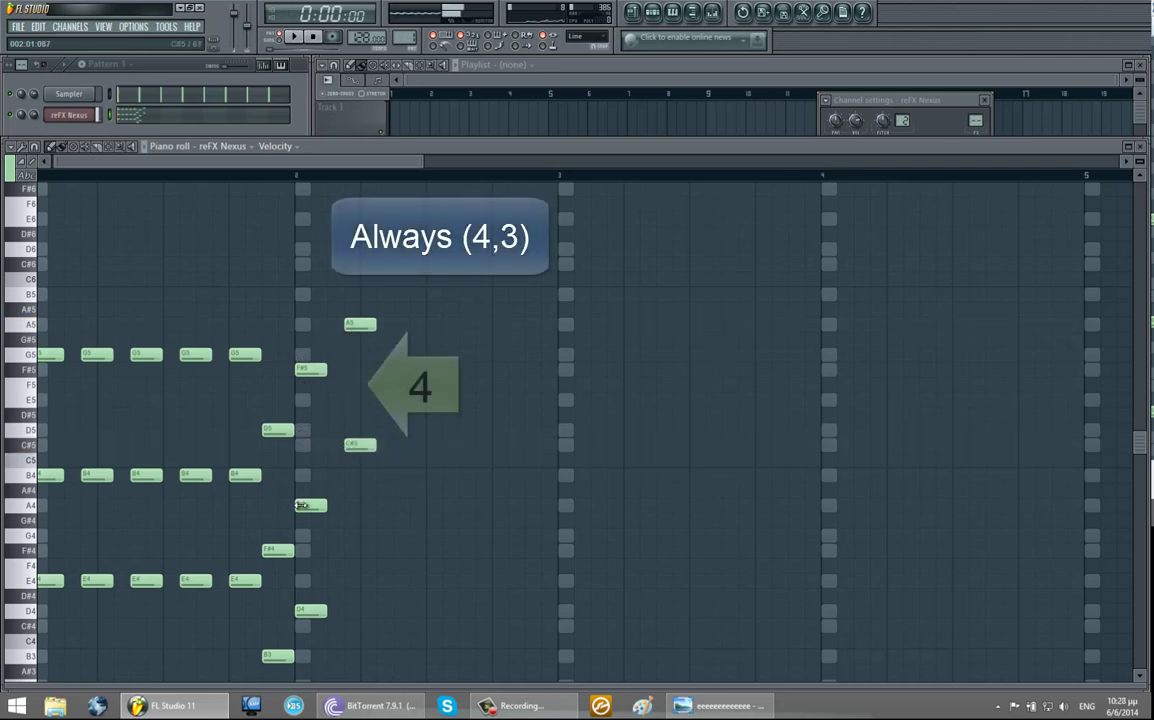
click(350, 549)
key(space)
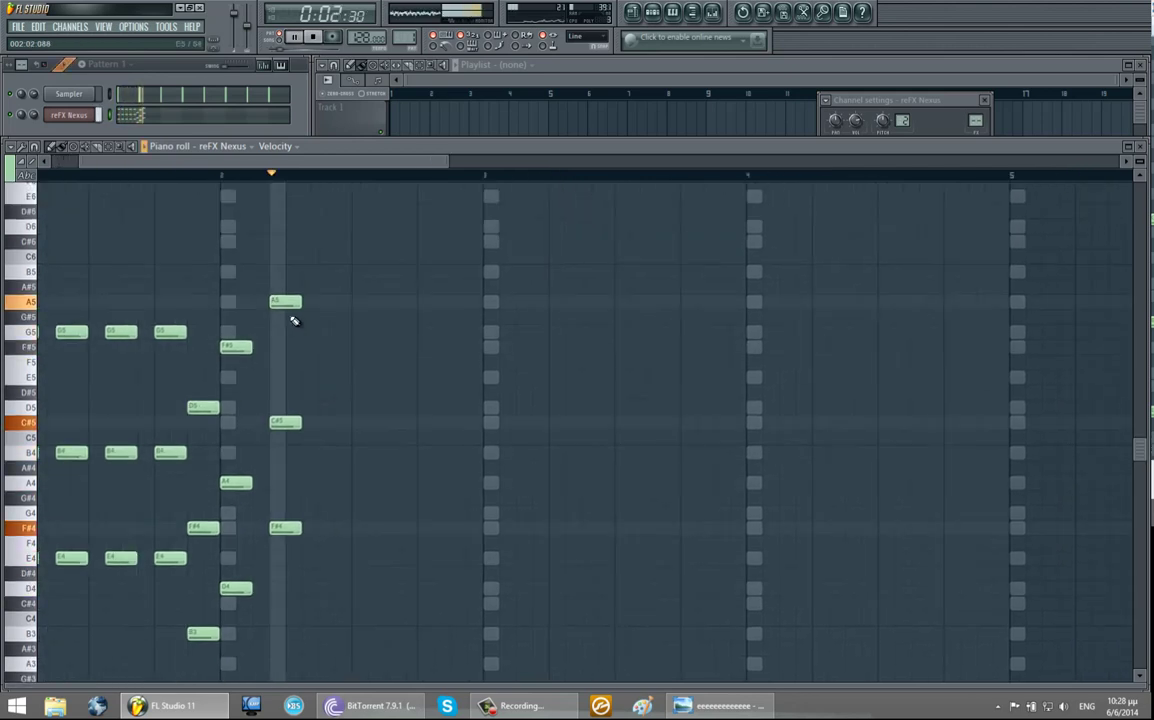
key(space)
Raise the last chord's notes to B5, D5 and G4 and play the pattern back.
drag(284, 302, 284, 271)
drag(282, 417, 283, 405)
drag(284, 526, 288, 510)
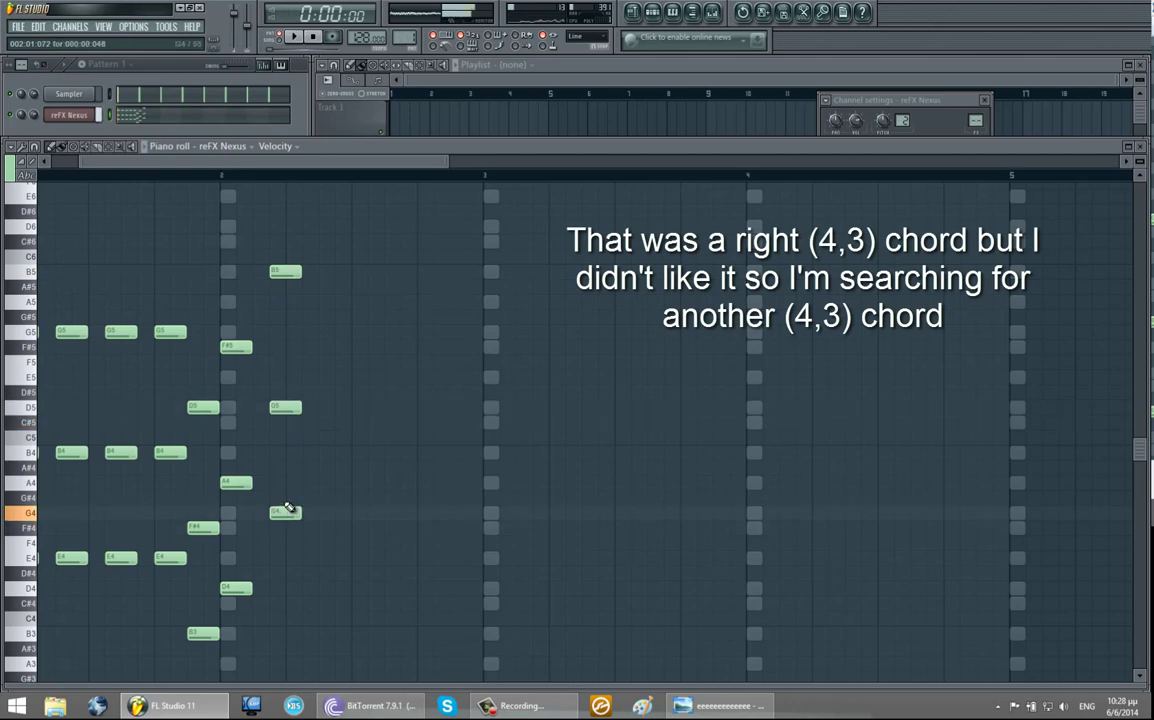
key(space)
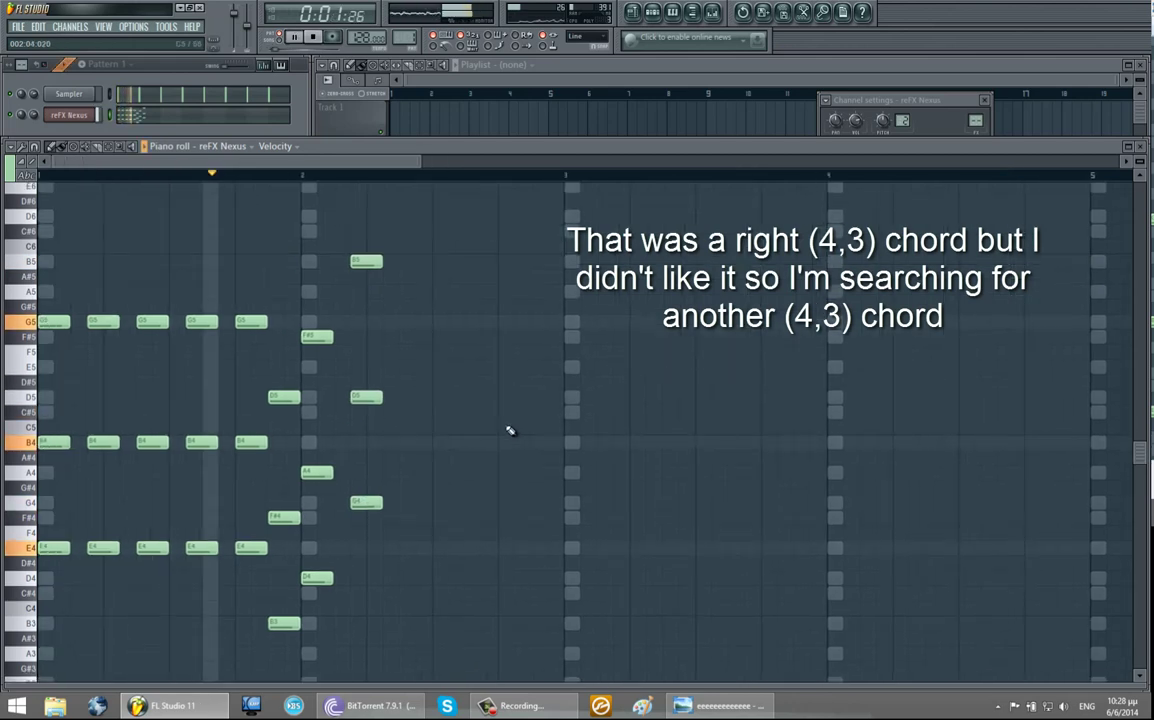
key(space)
Duplicate the B5, D5, G4 chord three times through bar 2, preview the pattern, and deselect the notes.
drag(348, 605, 288, 252)
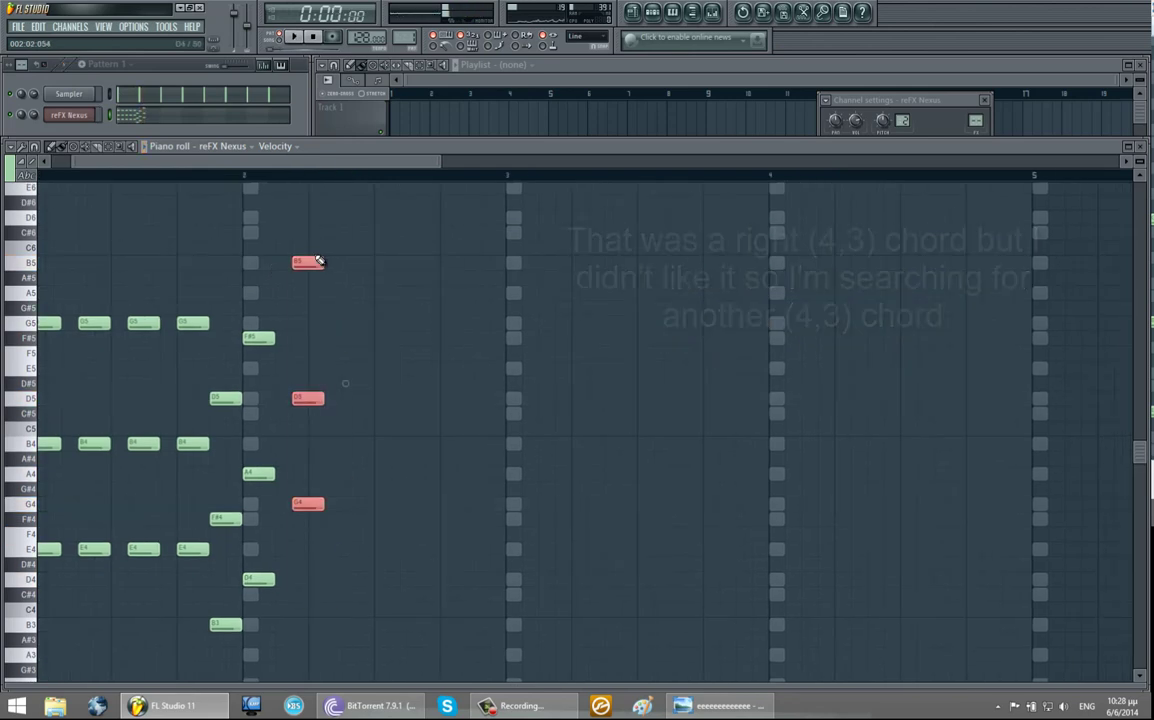
key(ctrl+b)
key(ctrl+b)
key(ctrl+b)
key(space)
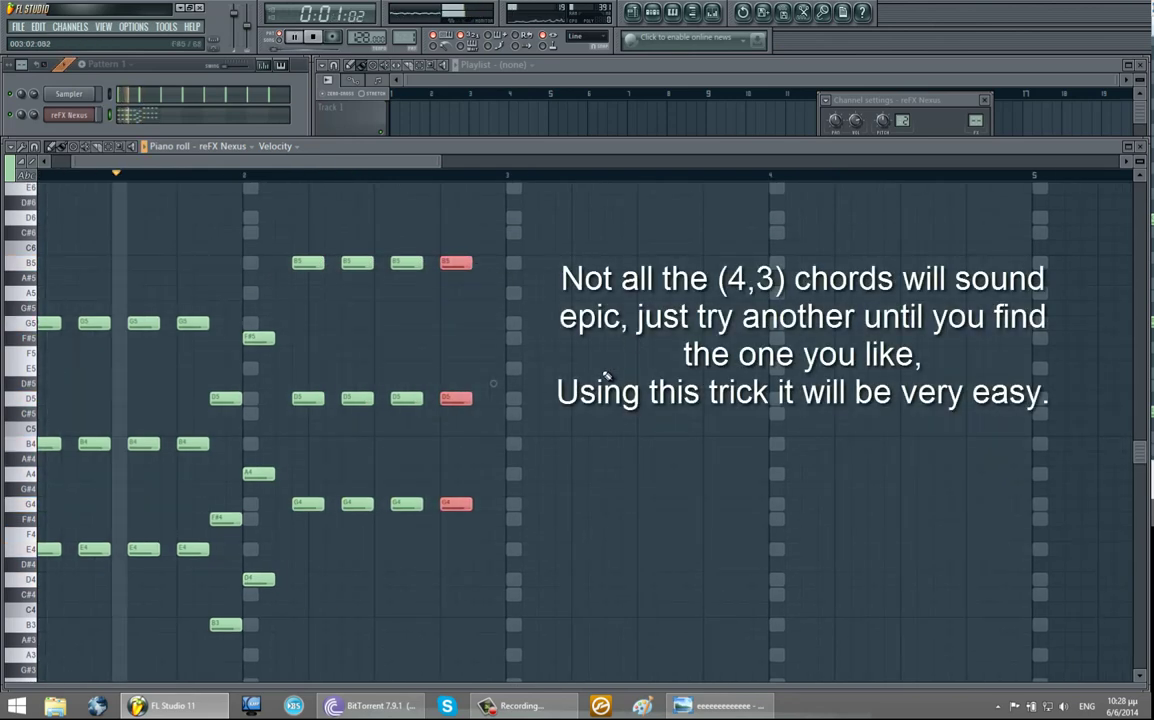
key(space)
click(438, 343)
scroll(400, 385, up, 1)
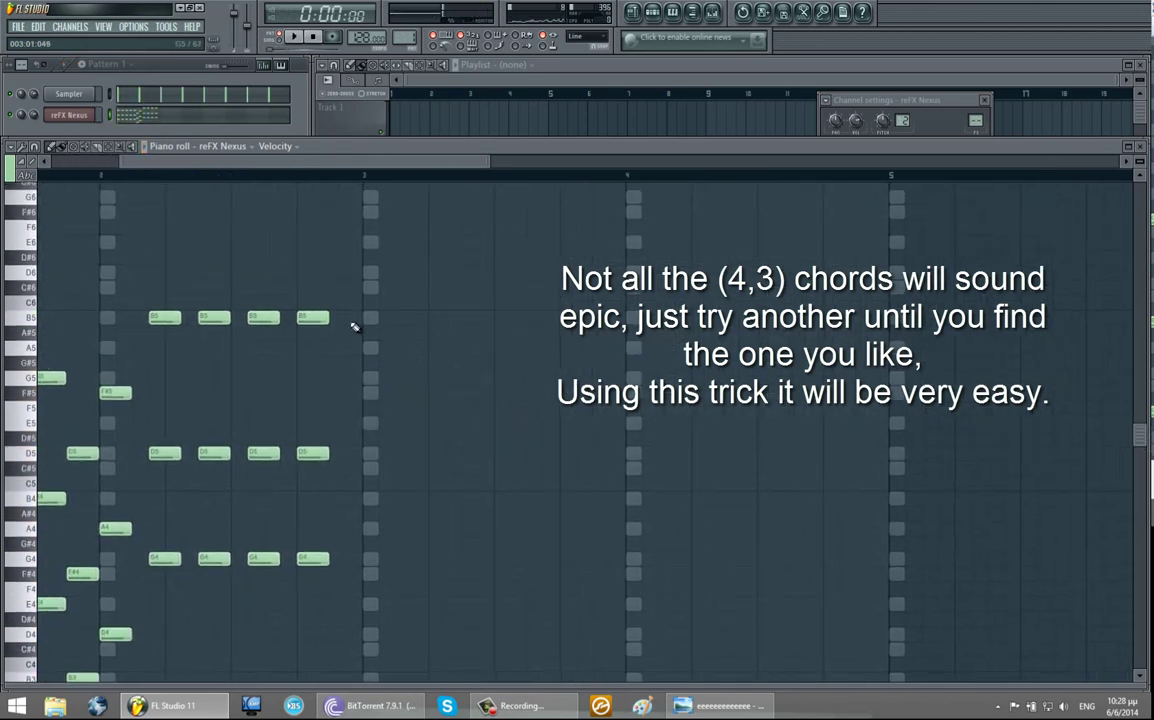
Add a chord of C#6, F#5 and B4 at the end of bar 2 and a D6 note at the start of bar 3.
click(331, 287)
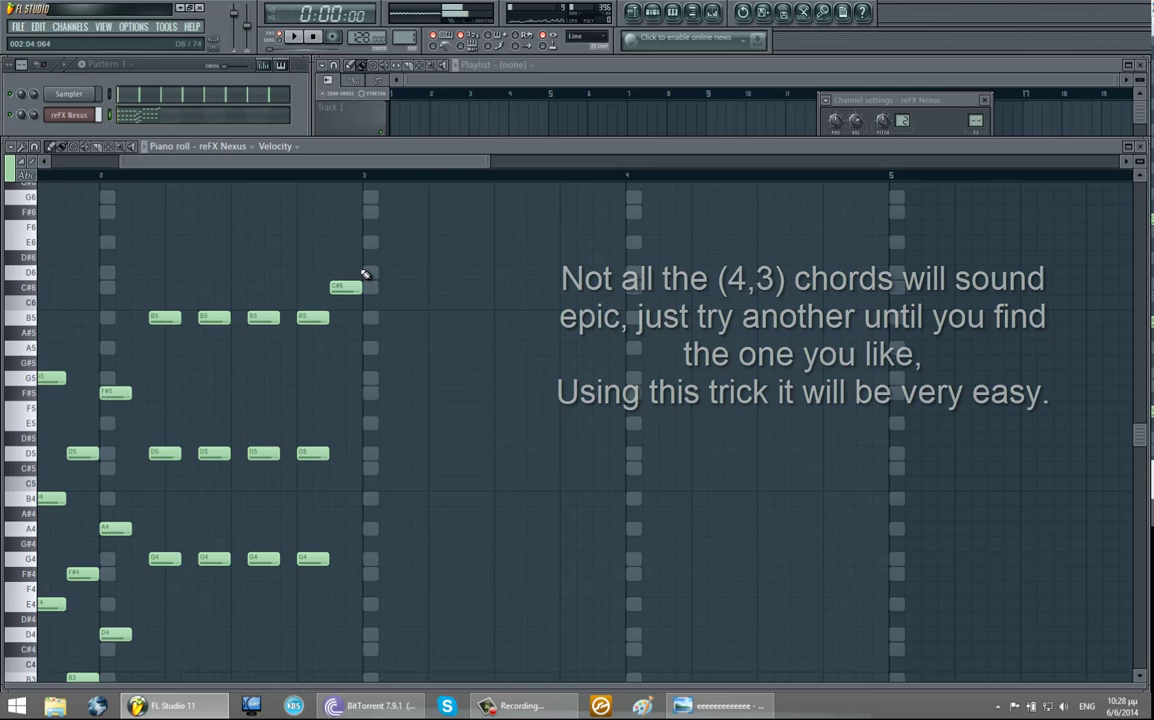
click(338, 392)
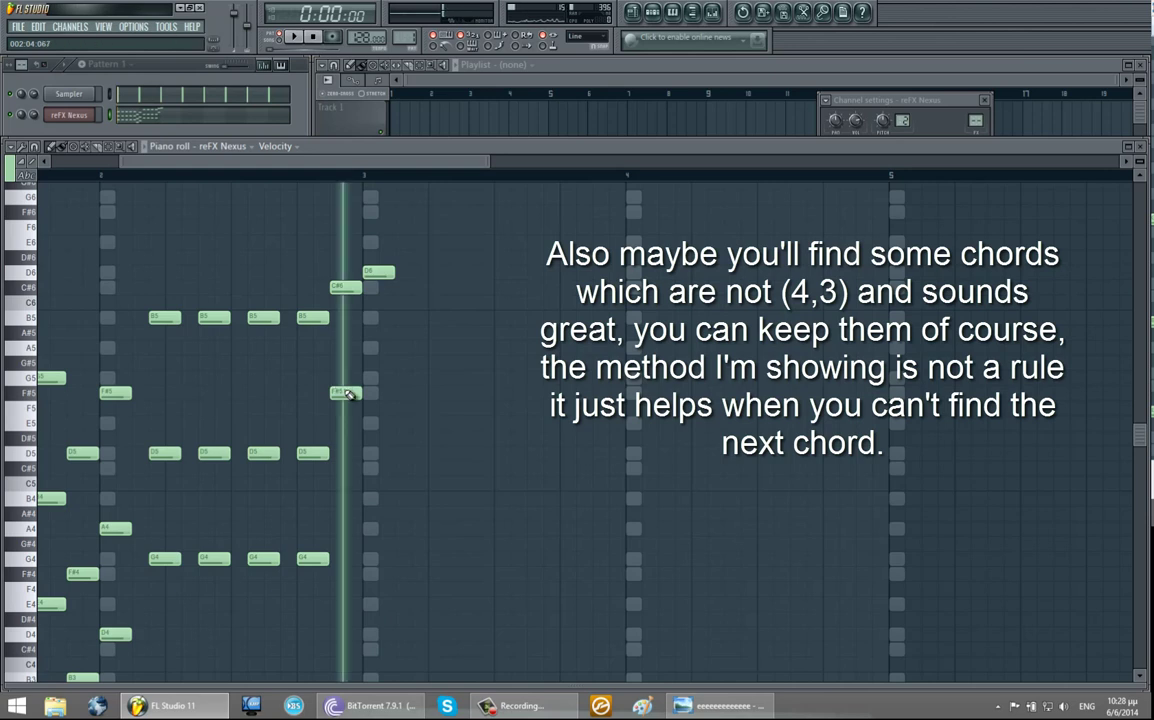
click(333, 497)
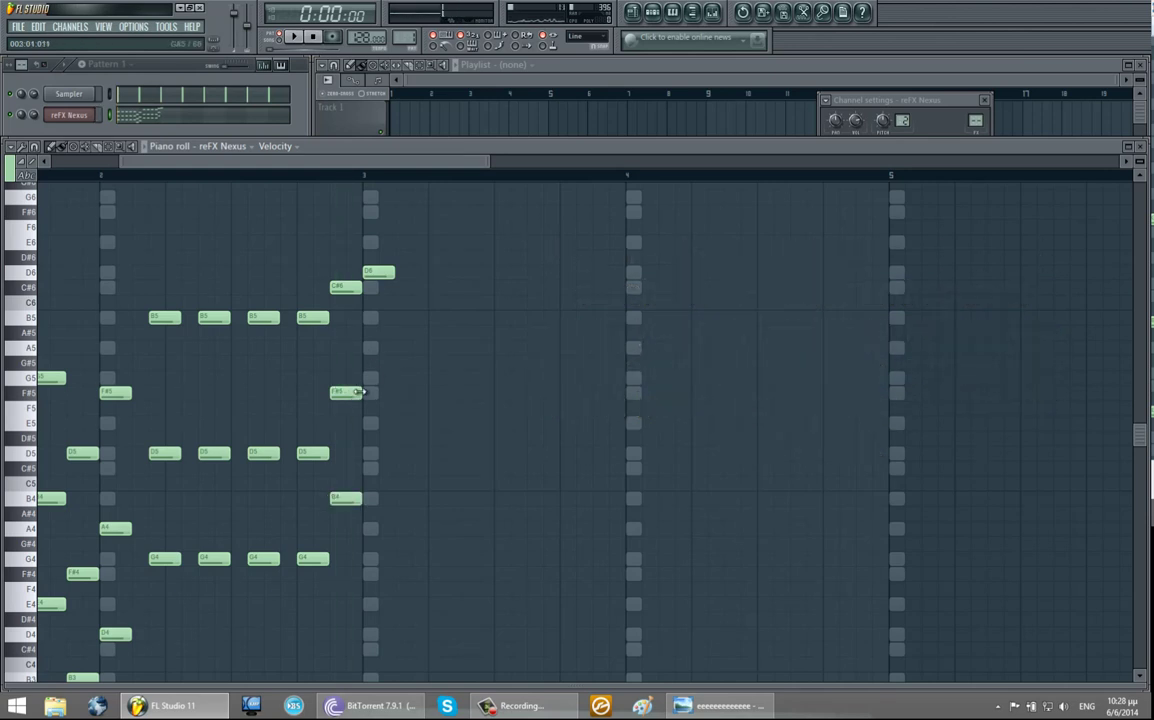
Lower the two bottom notes of the C#6 chord to E5 and A4 and play the pattern back.
drag(345, 393, 347, 423)
drag(345, 498, 345, 528)
key(space)
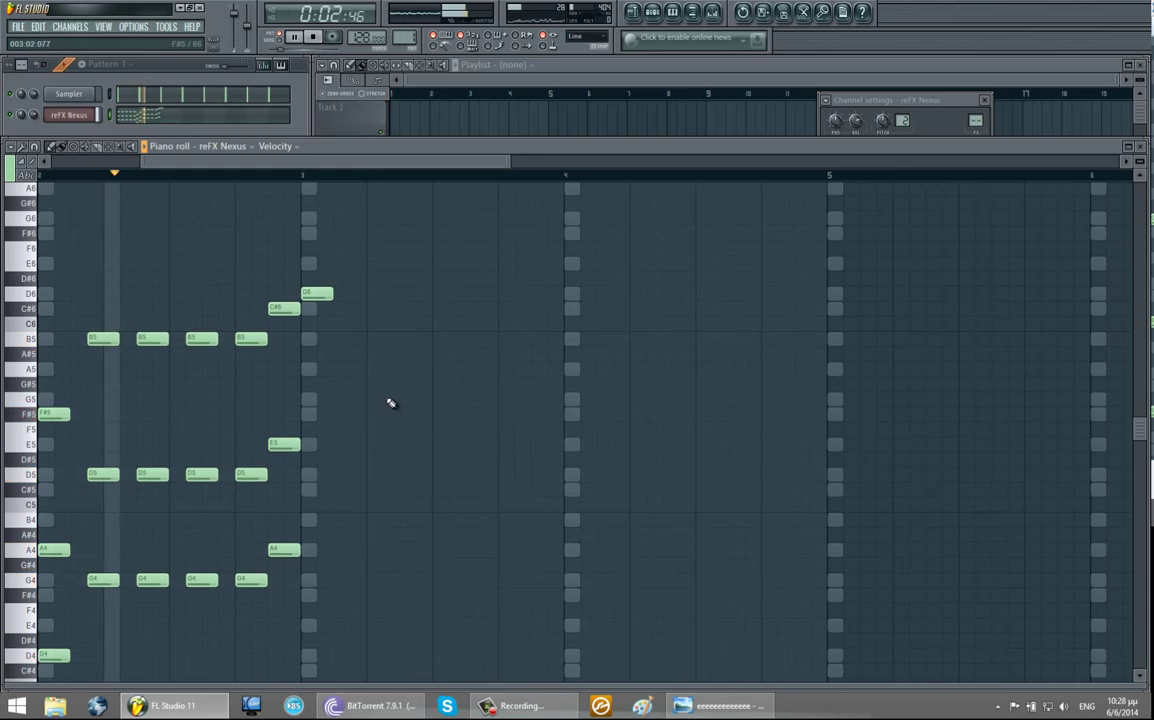
key(space)
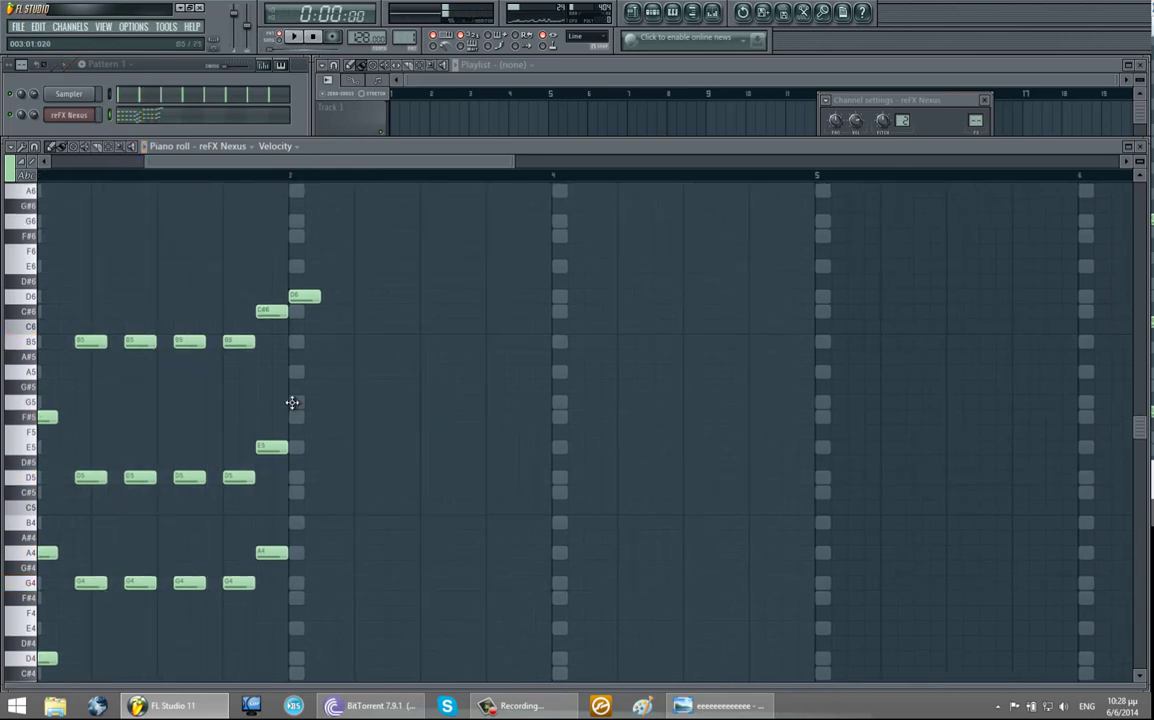
Complete the chord under D6 at the start of bar 3 with F#5 and B4, and start playback.
drag(292, 402, 300, 416)
click(295, 522)
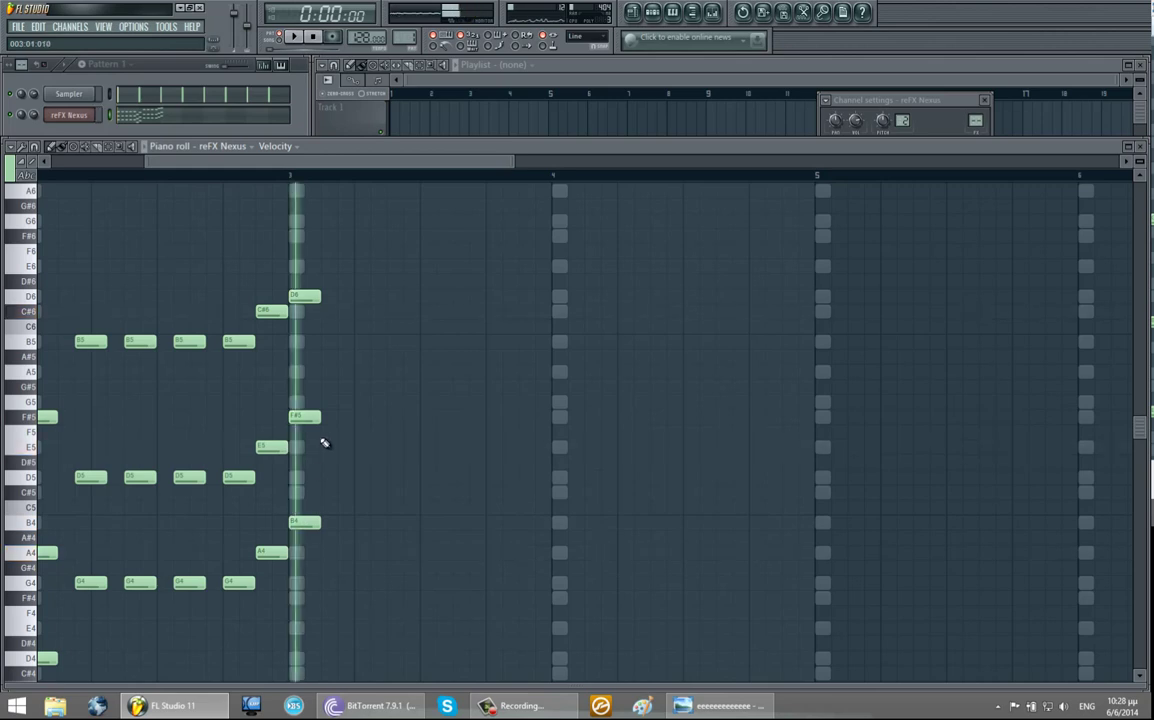
key(space)
Duplicate the D6, F#5, B4 chord four times through bar 3 and stop playback.
drag(345, 540, 296, 297)
key(ctrl+b)
key(ctrl+b)
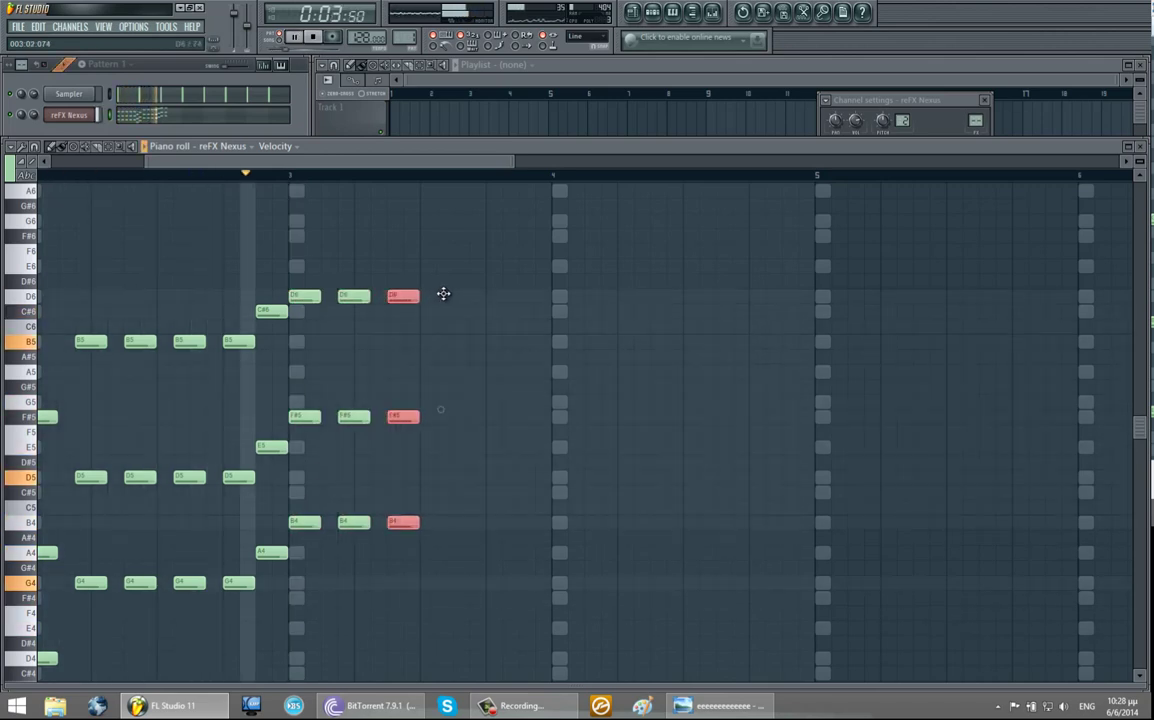
key(ctrl+b)
key(space)
key(ctrl+b)
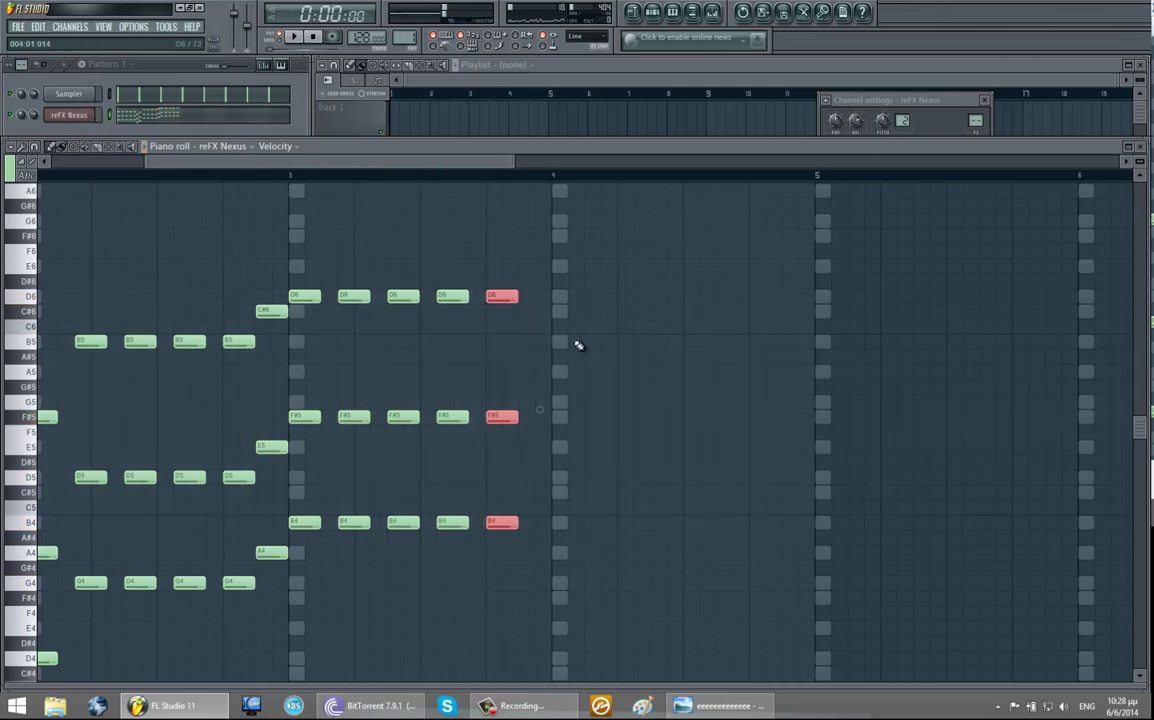
Deselect the notes and add an A5 note at the end of bar 3 and a C#6 note at the start of bar 4.
key(ctrl+d)
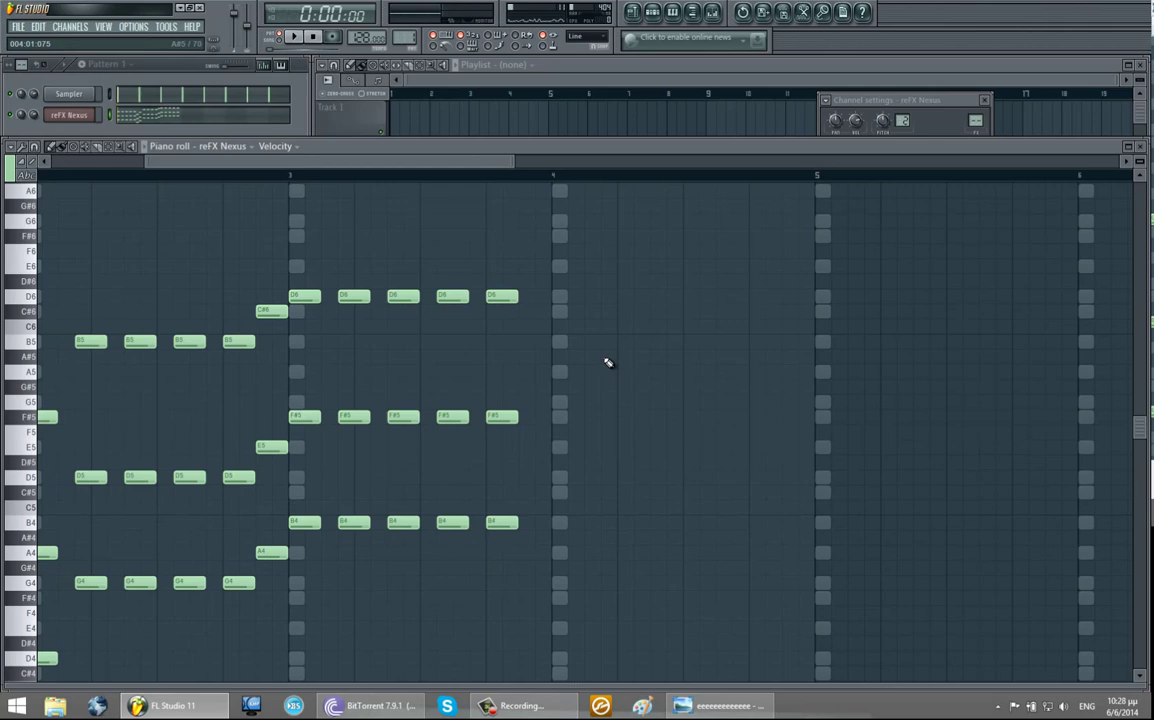
click(519, 371)
click(557, 311)
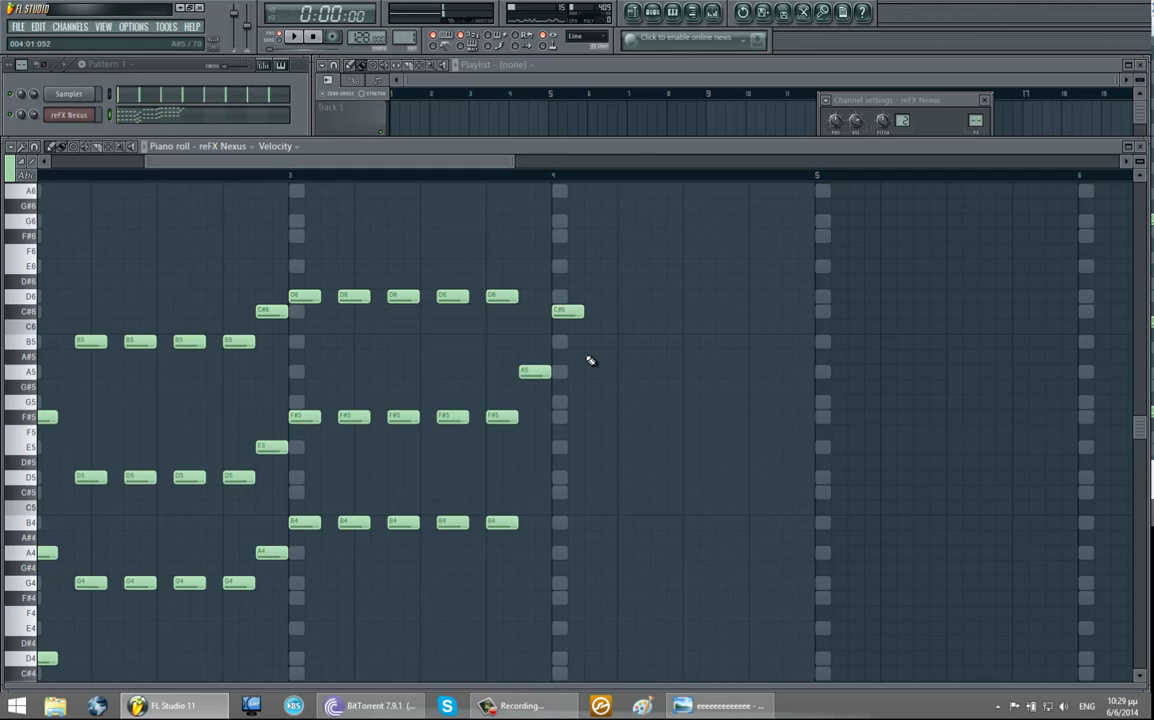
Complete both chords with C#5 and F#4 under the A5 ending bar 3, and E5 and A4 under the C#6 starting bar 4.
scroll(575, 390, down, 1)
scroll(559, 427, left, 1)
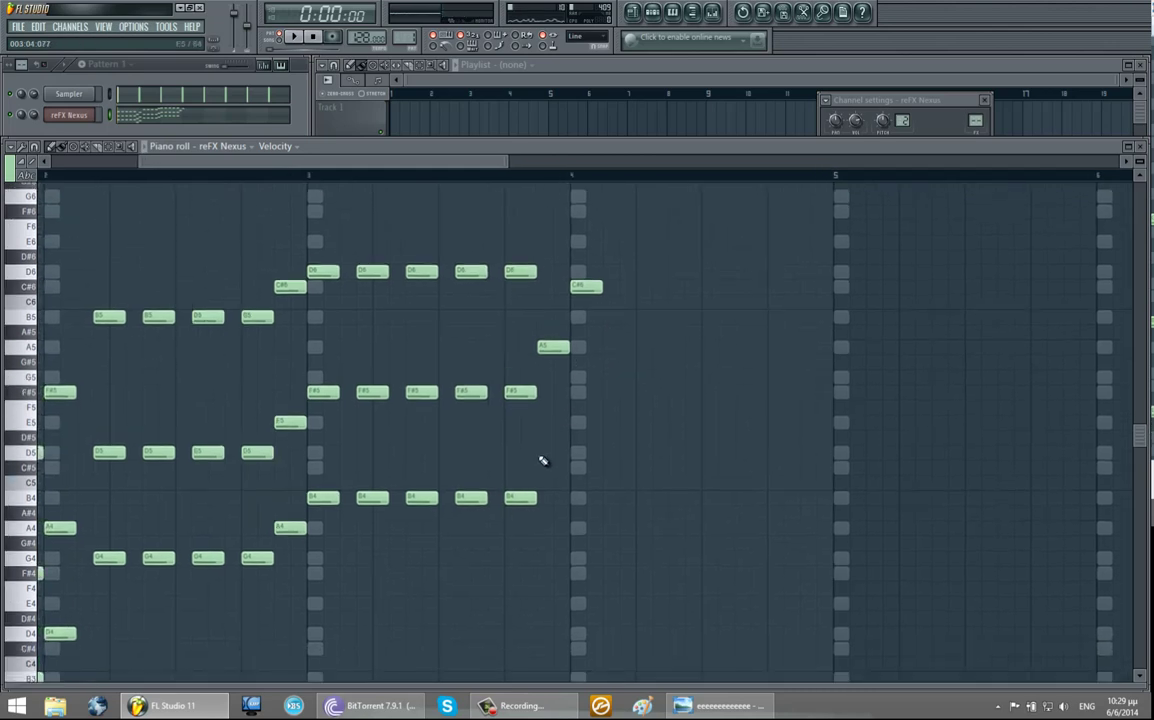
click(550, 466)
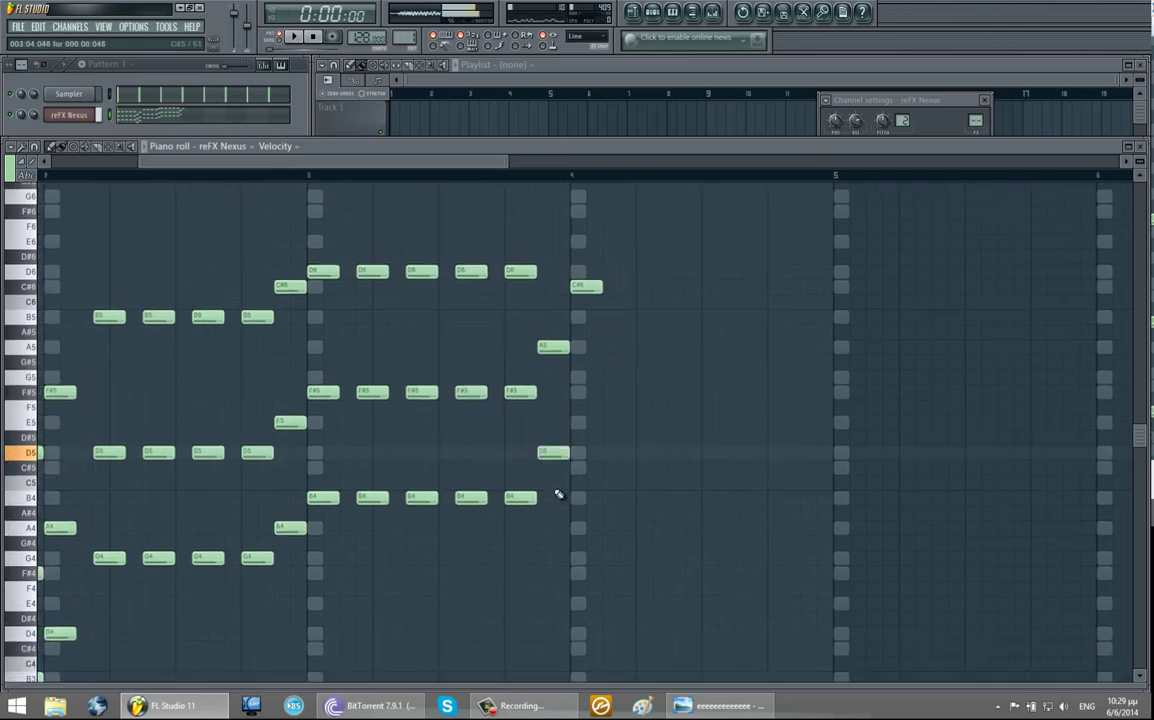
click(541, 573)
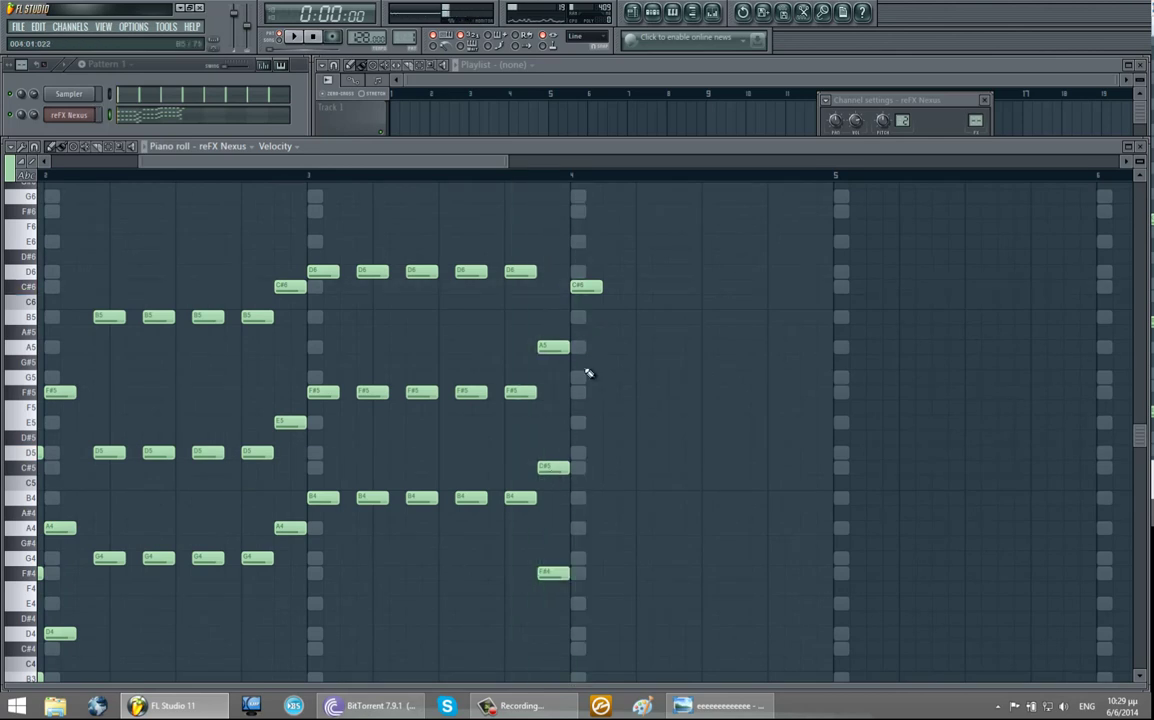
click(578, 424)
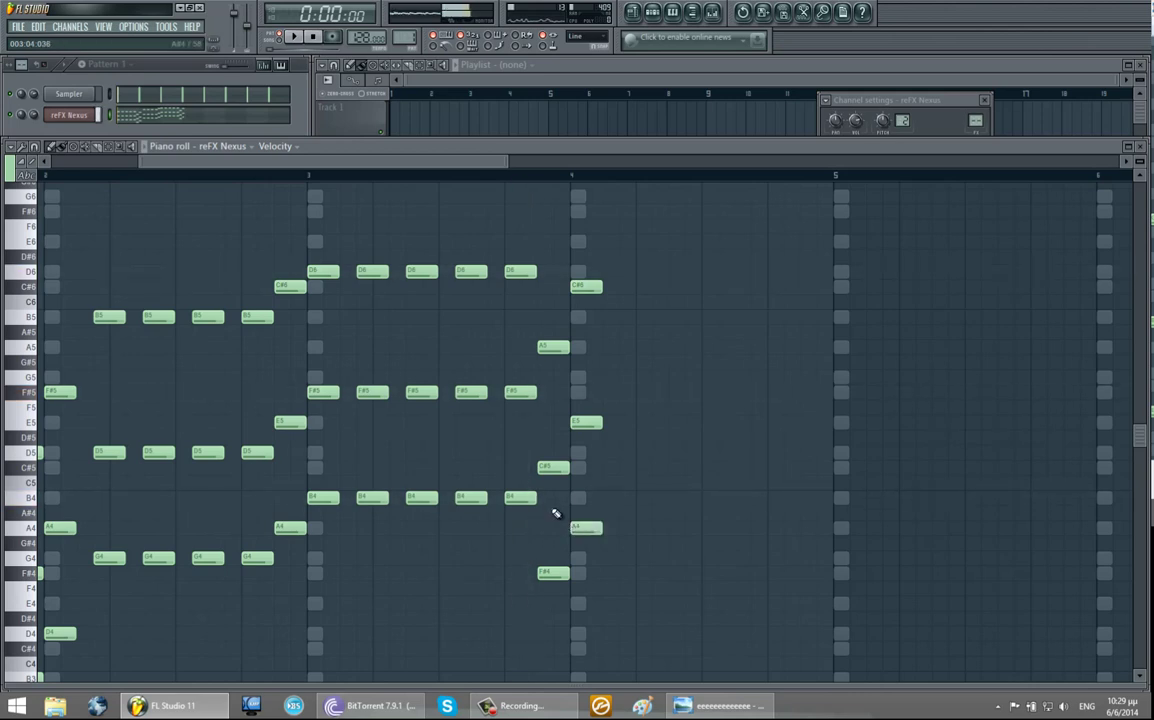
Add a chord of B5, D5 and F#4 after the C#6 chord in bar 4 and start playback.
click(626, 319)
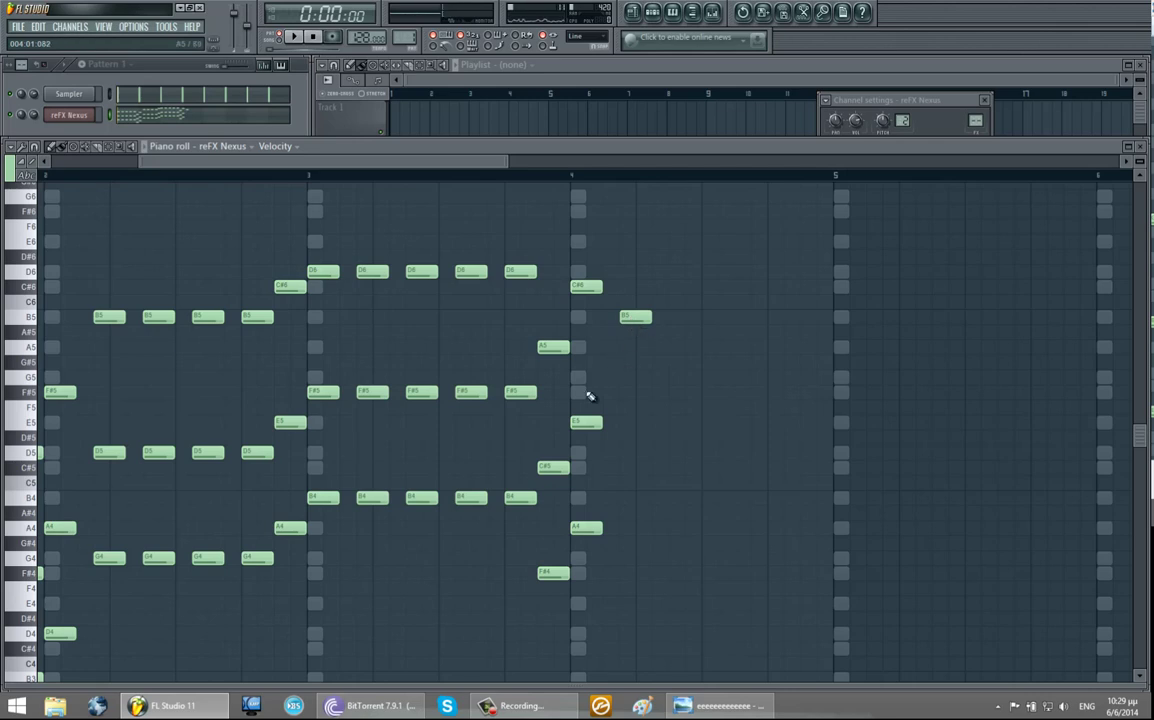
click(620, 454)
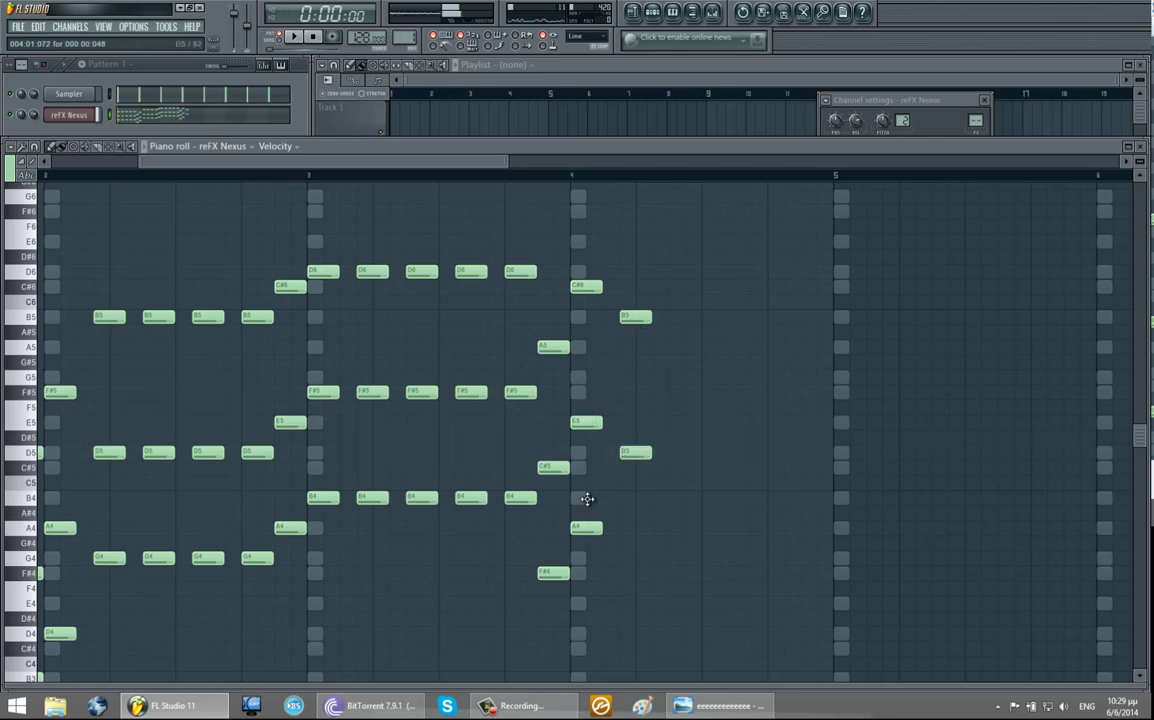
click(620, 575)
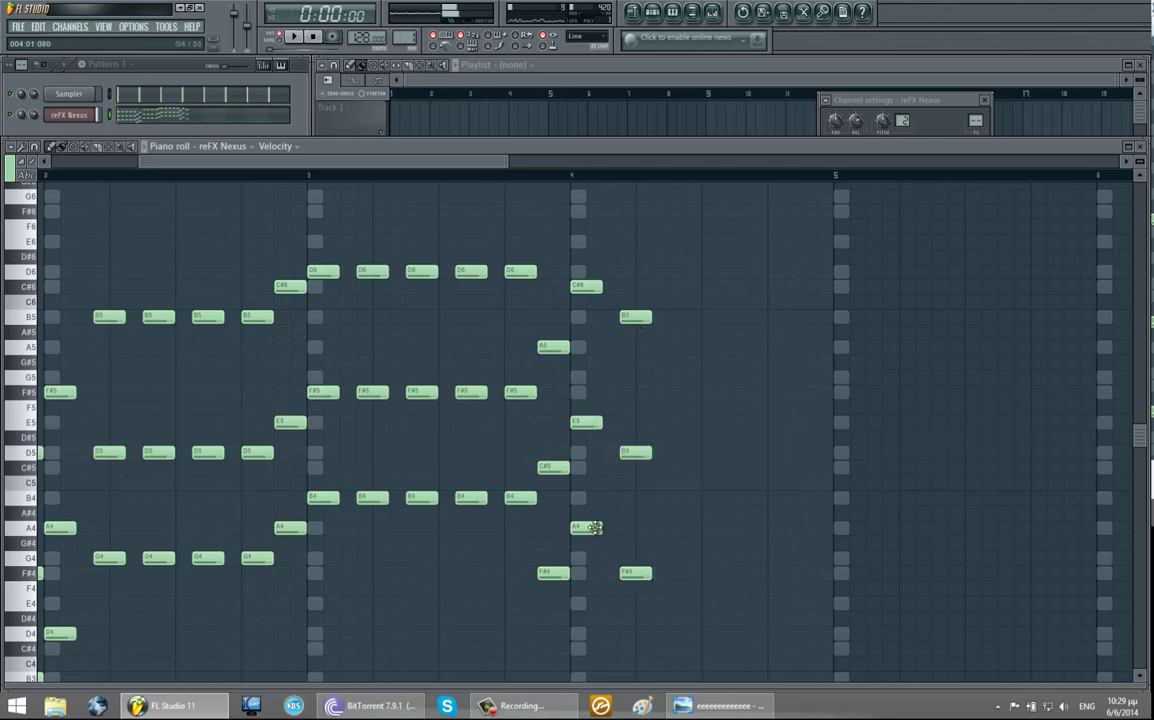
key(space)
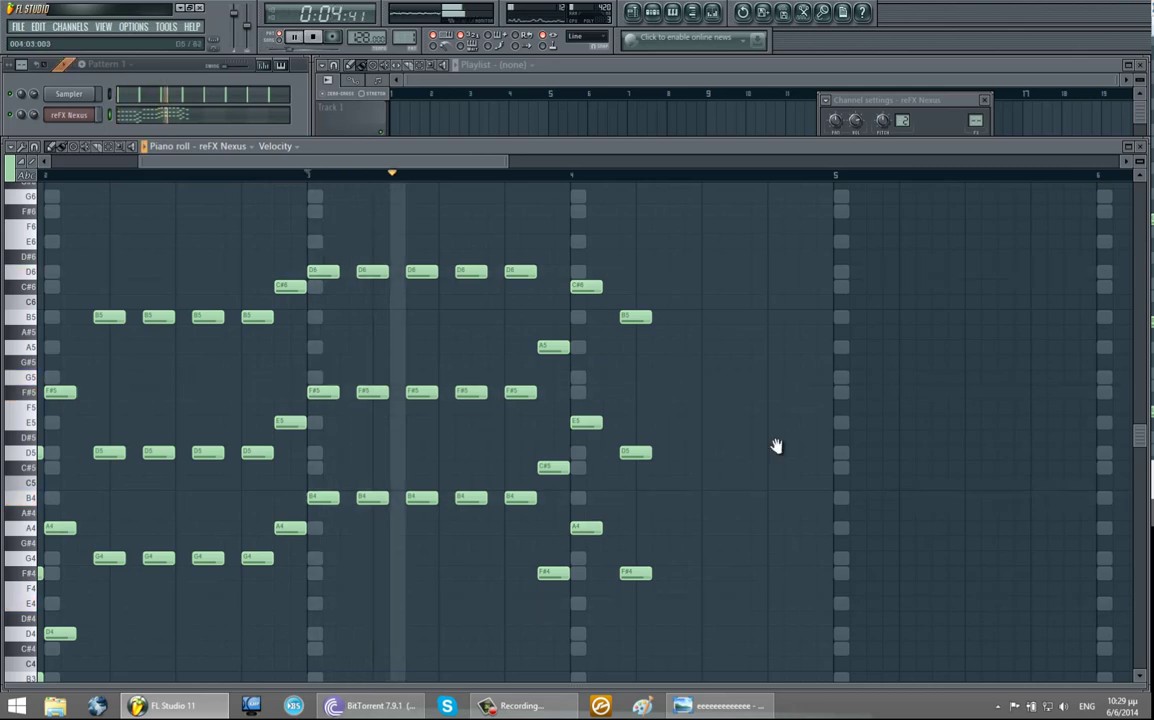
Stop playback, raise the bottom note of the B5 chord in bar 4 to G4 and play the pattern back.
key(space)
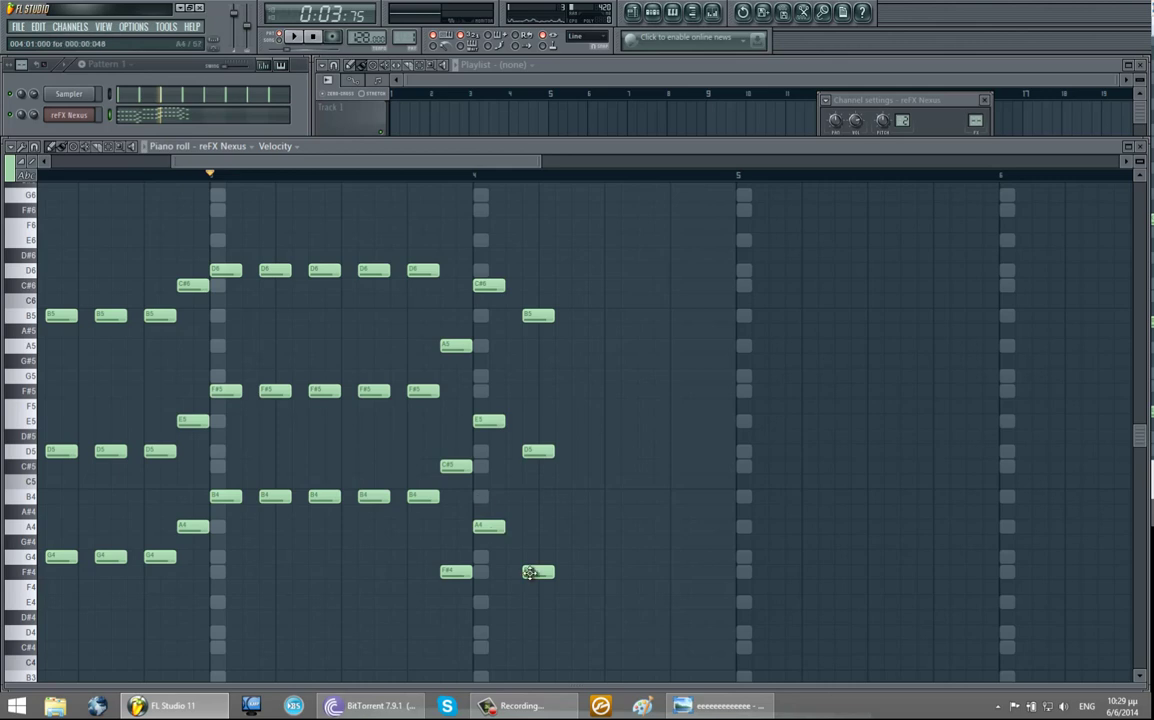
drag(540, 567, 540, 556)
key(space)
Duplicate the B5, D5, G4 chord three times through bar 4 and play the pattern.
scroll(500, 415, right, 2)
drag(430, 300, 546, 494)
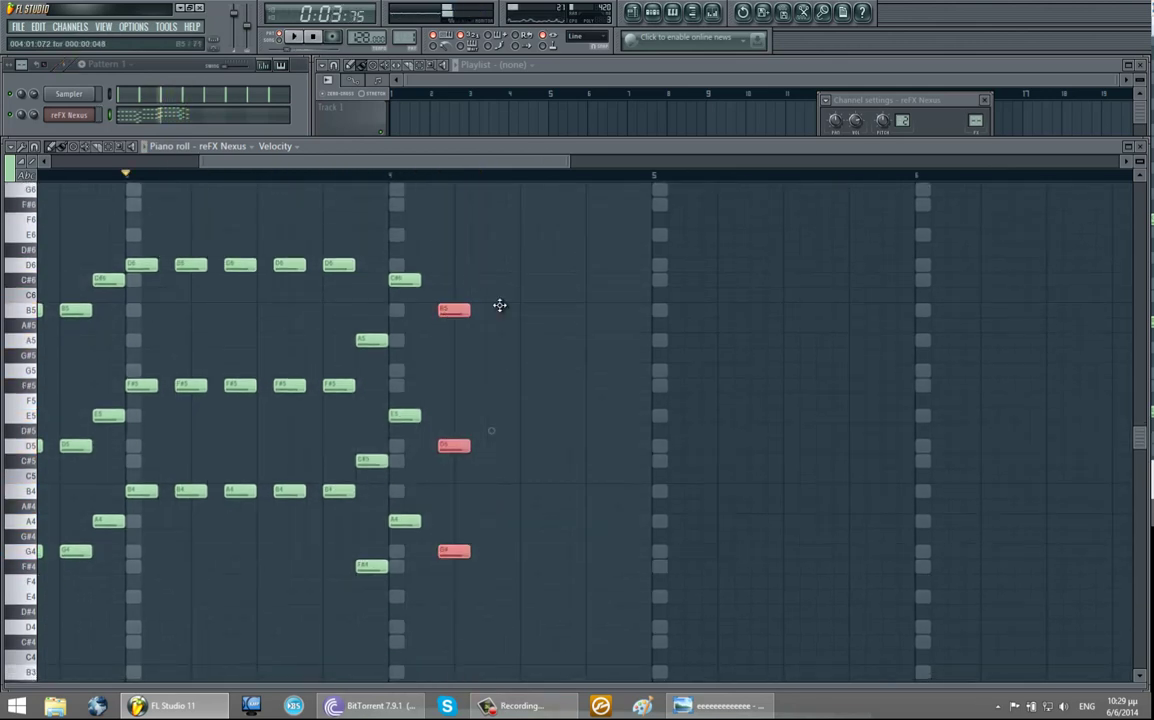
key(ctrl+b)
key(ctrl+b)
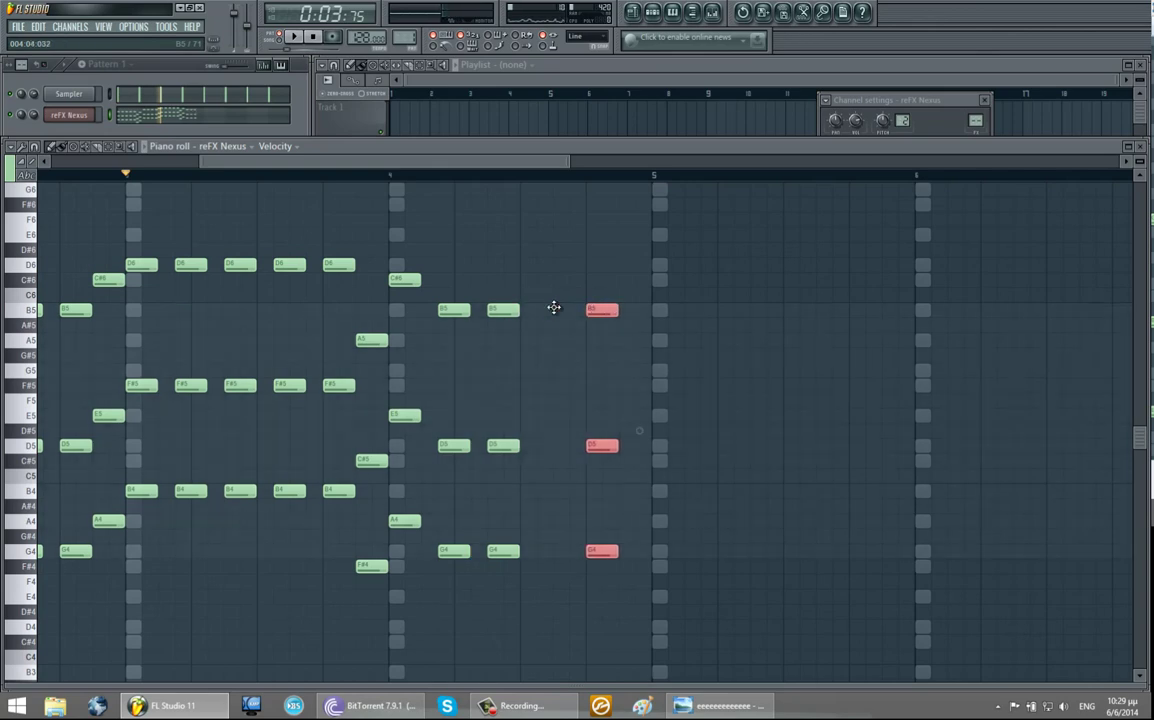
scroll(523, 386, right, 2)
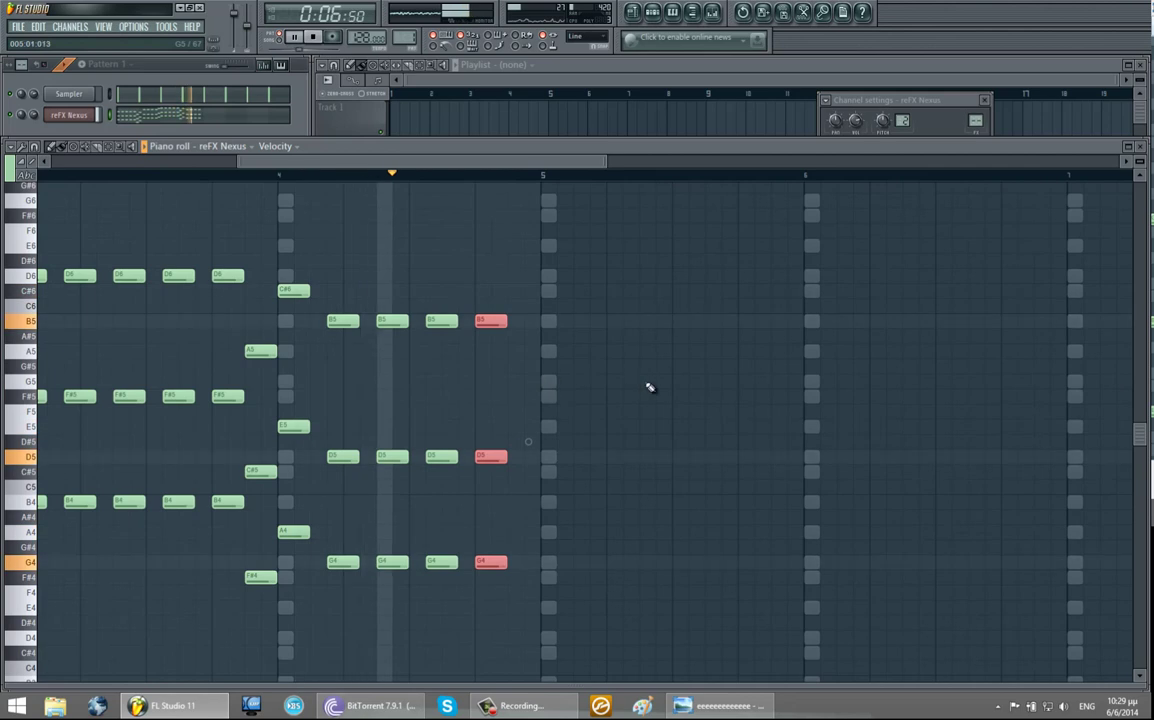
Stop playback and add an A5 note at the end of bar 4 and an F#5 note at the start of bar 5.
key(space)
click(506, 352)
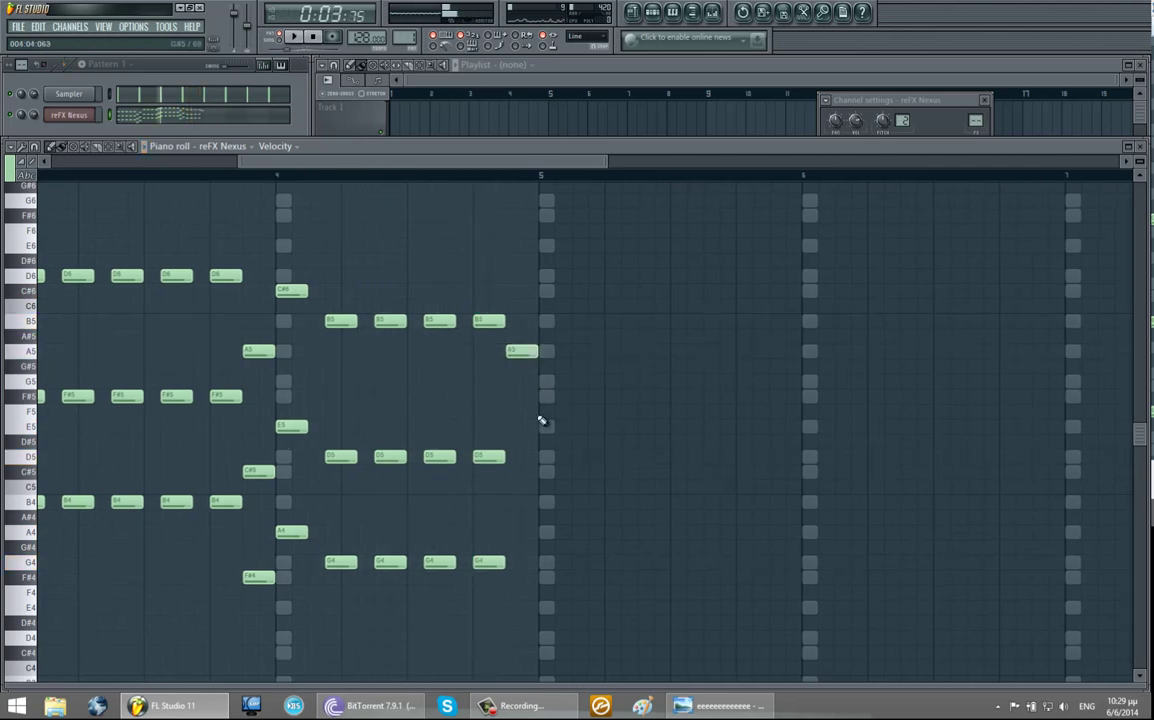
click(545, 398)
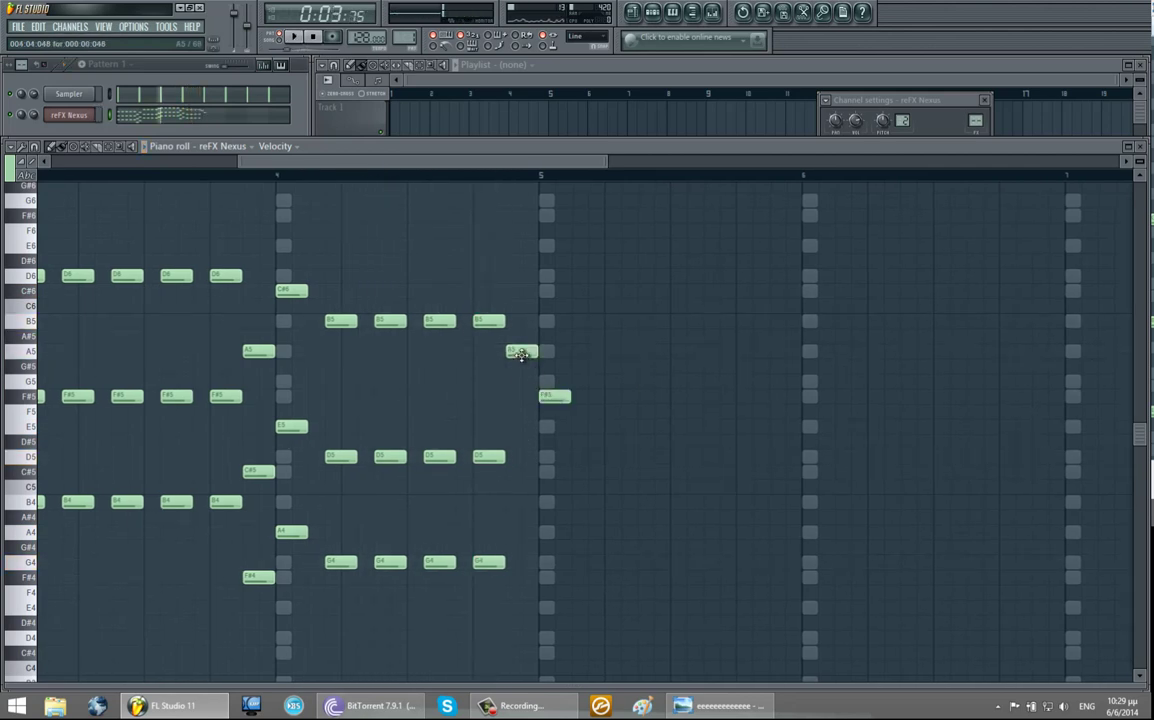
Copy the C#5 and F#4 notes from the end of bar 3 to under the A5 note at the end of bar 4.
drag(252, 587, 254, 470)
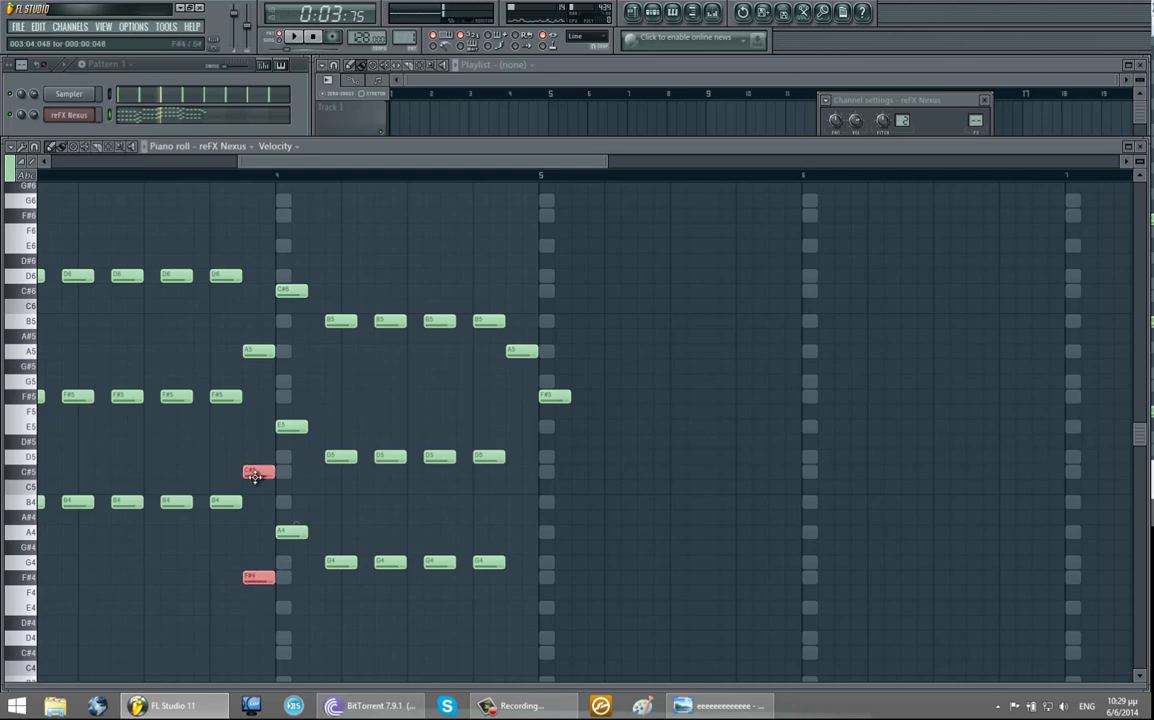
key(ctrl+b)
key(shift+Right)
key(shift+Right)
key(shift+Right)
key(shift+Right)
key(shift+Right)
key(shift+Right)
key(shift+Right)
key(shift+Right)
key(shift+Right)
key(shift+Right)
key(shift+Right)
key(shift+Right)
key(shift+Right)
key(shift+Right)
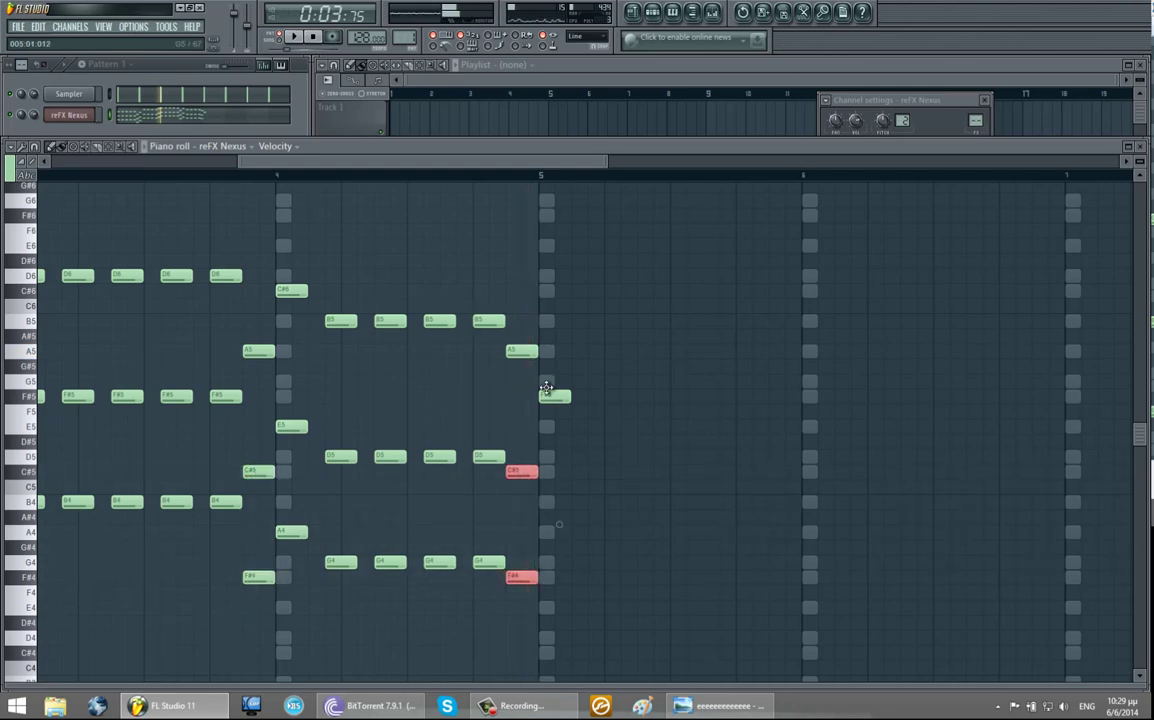
Complete the chord under F#5 at the start of bar 5 with A4 and D4, and start playback.
click(545, 526)
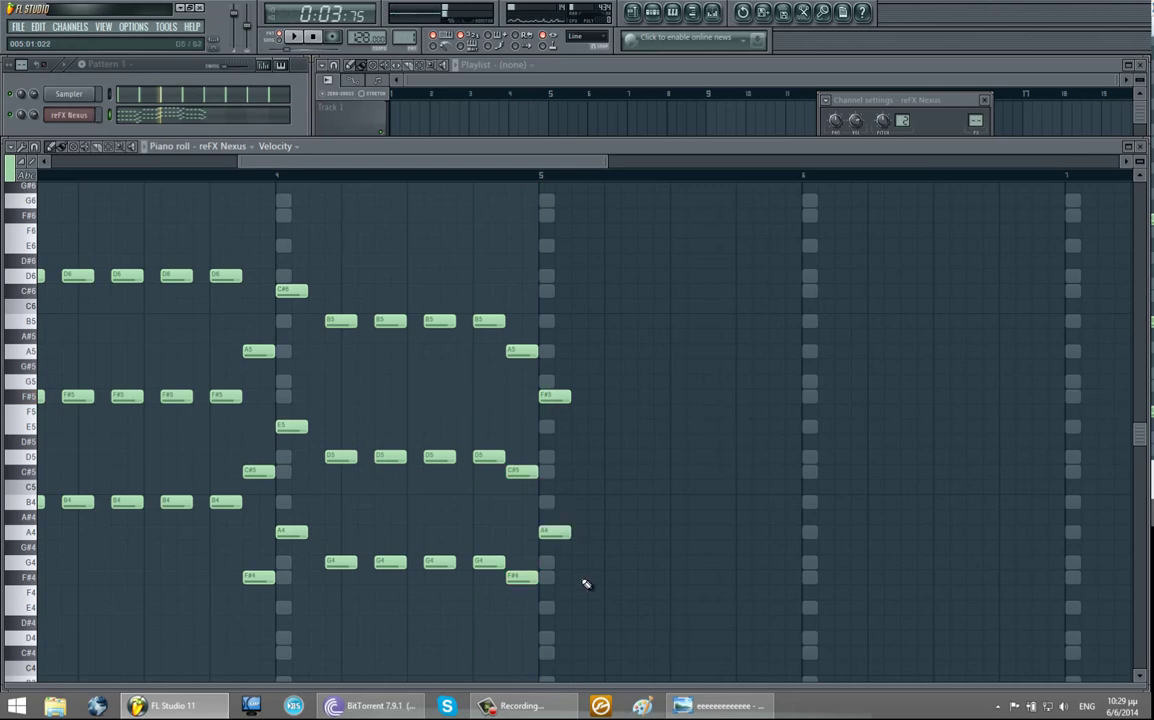
click(542, 637)
key(space)
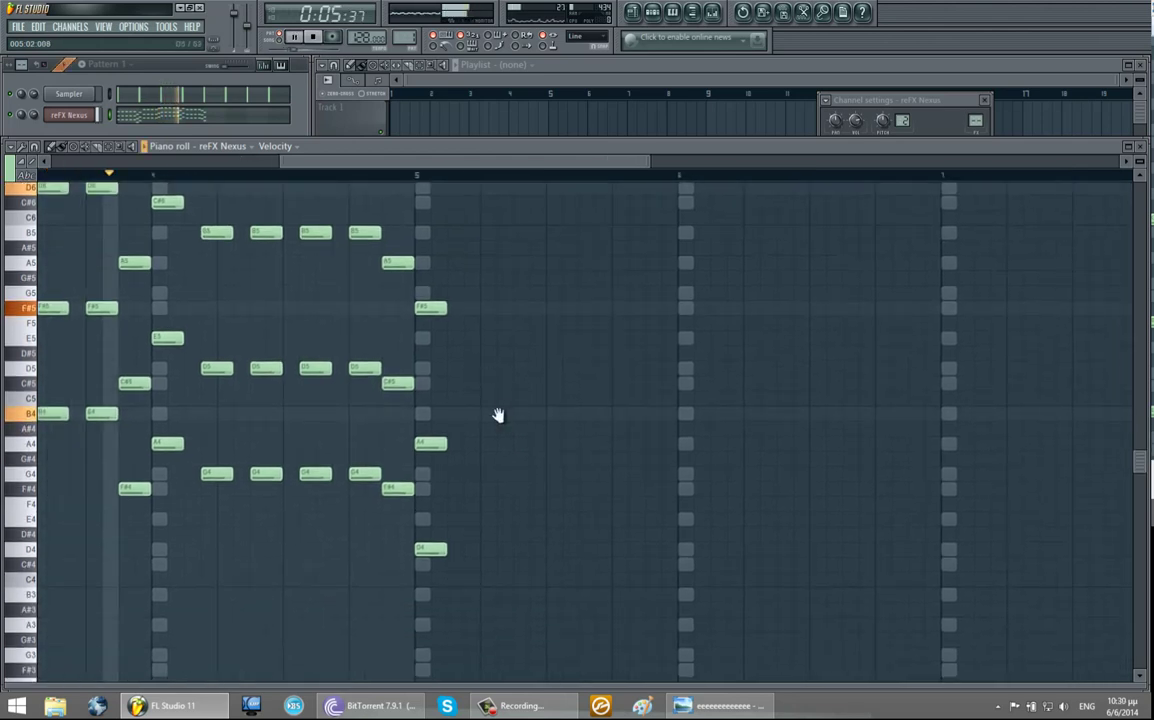
Duplicate the F#5, A4, D4 chord four times through bar 5 and play the pattern.
scroll(470, 350, down, 2)
click(443, 264)
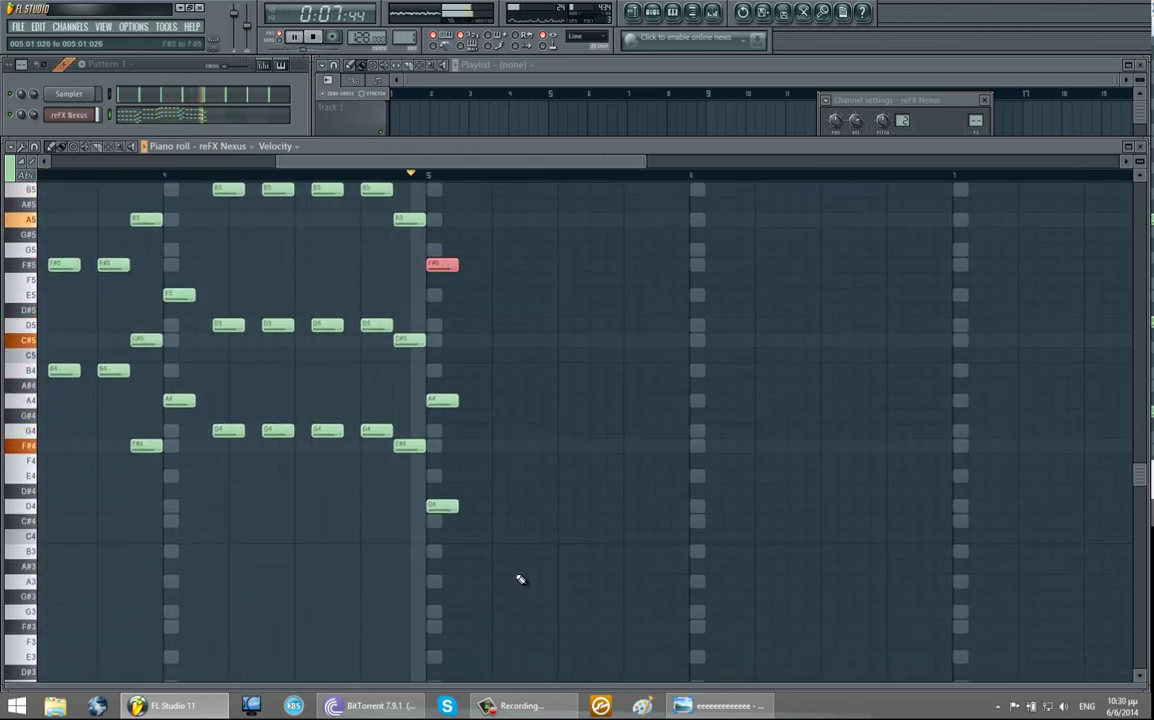
drag(520, 579, 453, 309)
key(space)
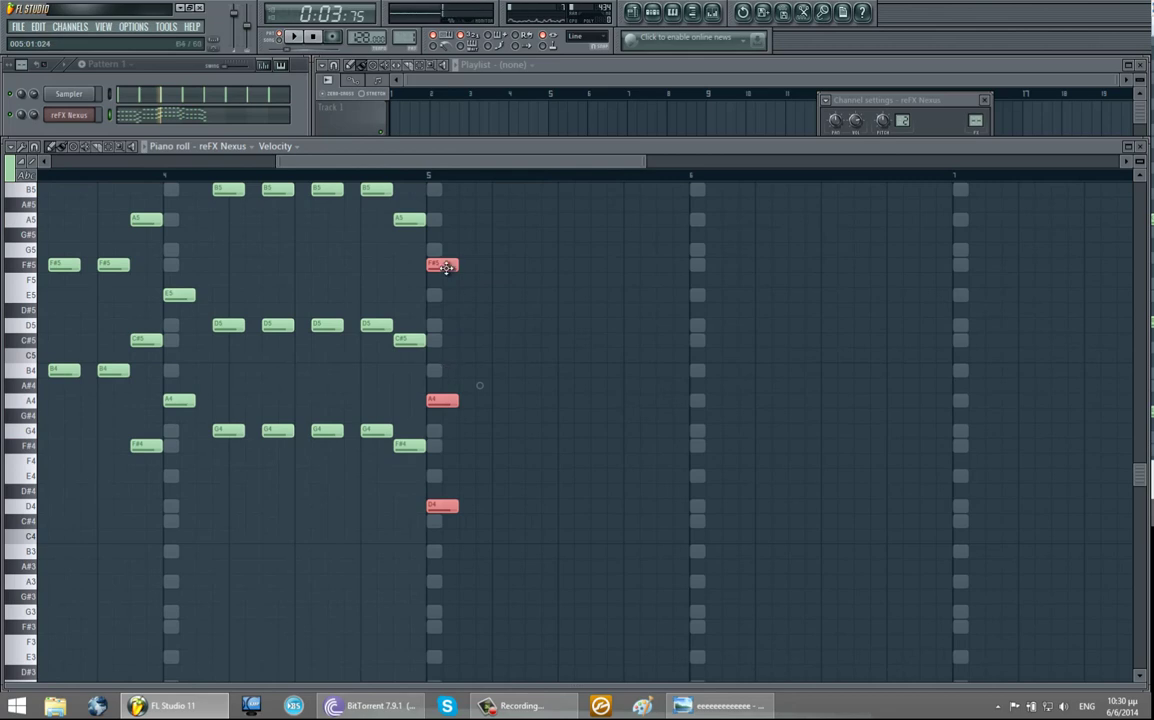
key(ctrl+b)
key(shift+Left)
shift+drag(533, 268, 578, 268)
key(ctrl+b)
key(space)
key(ctrl+b)
scroll(378, 251, up, 1)
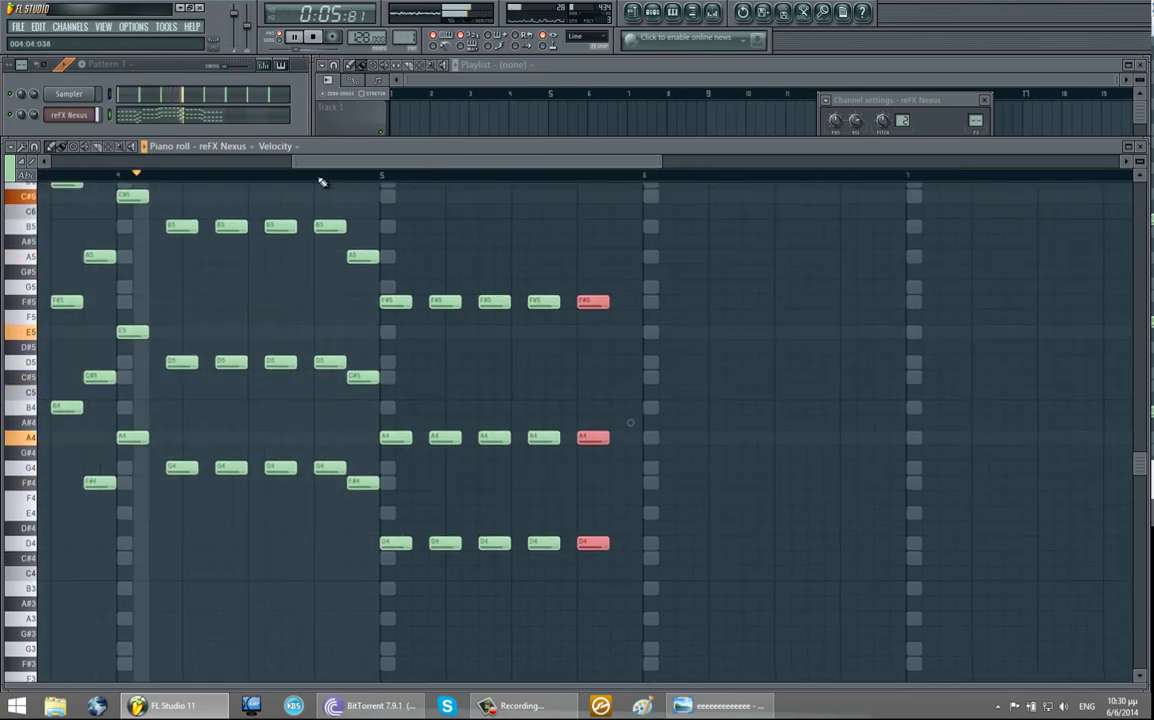
Stop playback and add an A5 note at the end of bar 5 and a C#6 note at the start of bar 6.
key(ctrl+d)
key(space)
scroll(513, 368, up, 1)
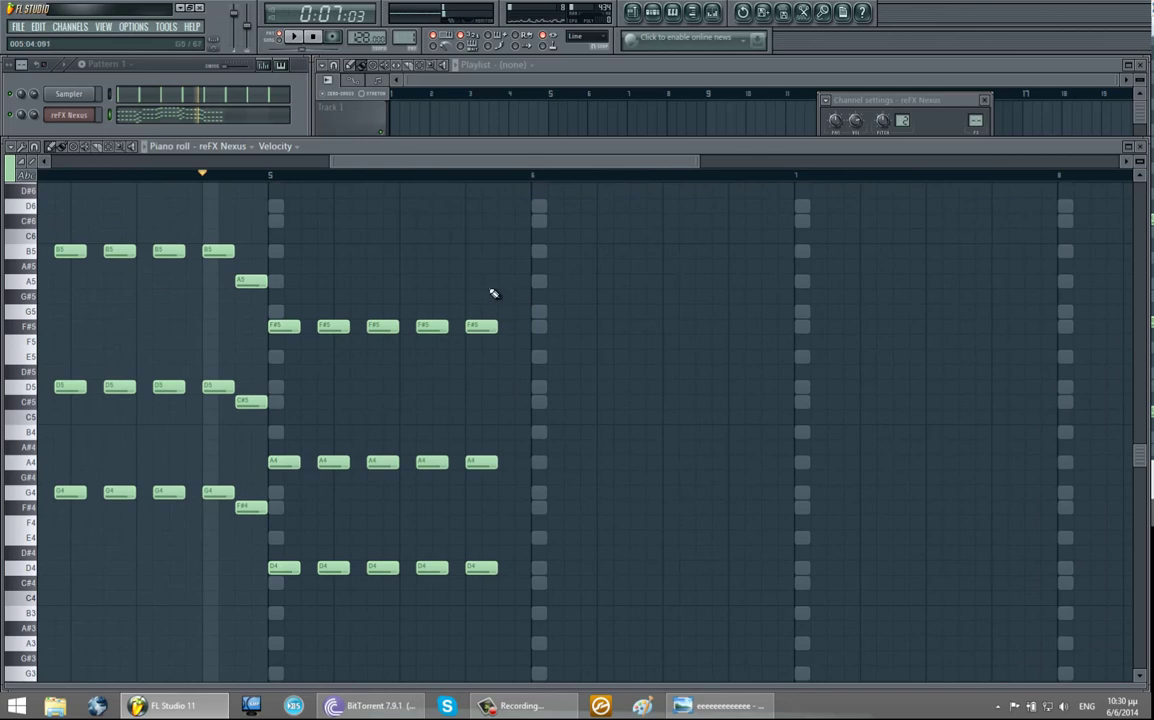
click(499, 282)
click(536, 220)
scroll(533, 417, up, 4)
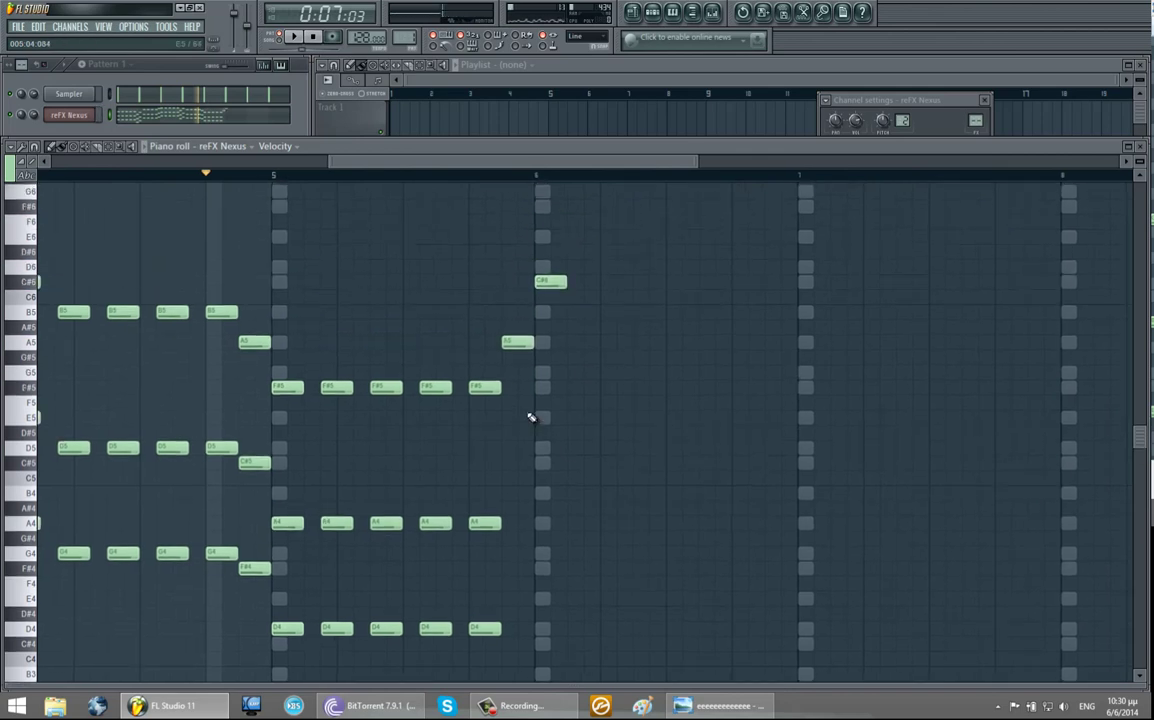
Complete both chords with C#5 and F#4 under the A5 ending bar 5, and E5 and A4 under the C#6 starting bar 6.
click(508, 460)
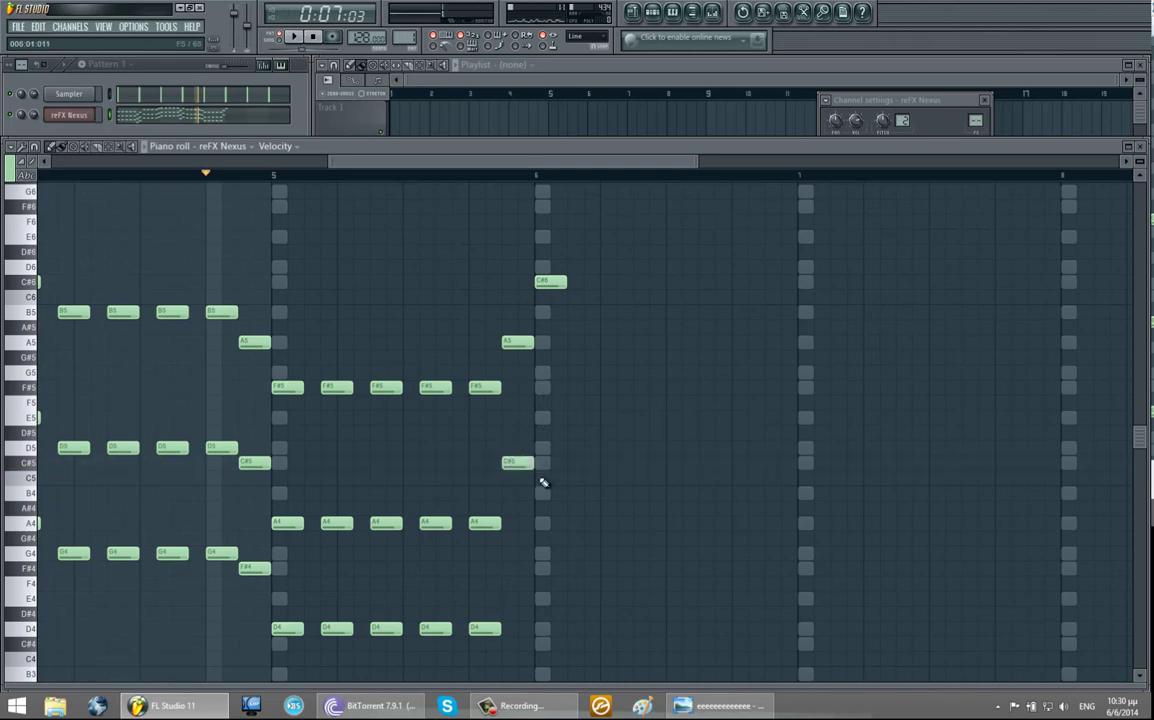
click(507, 568)
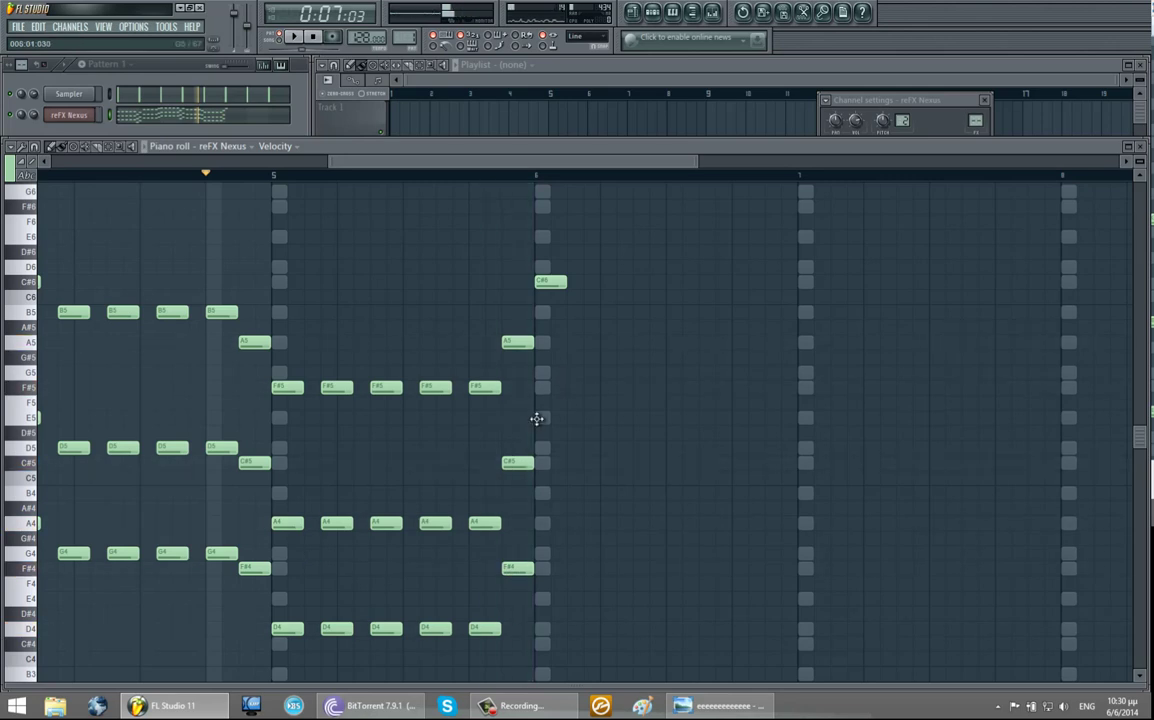
click(537, 419)
click(538, 522)
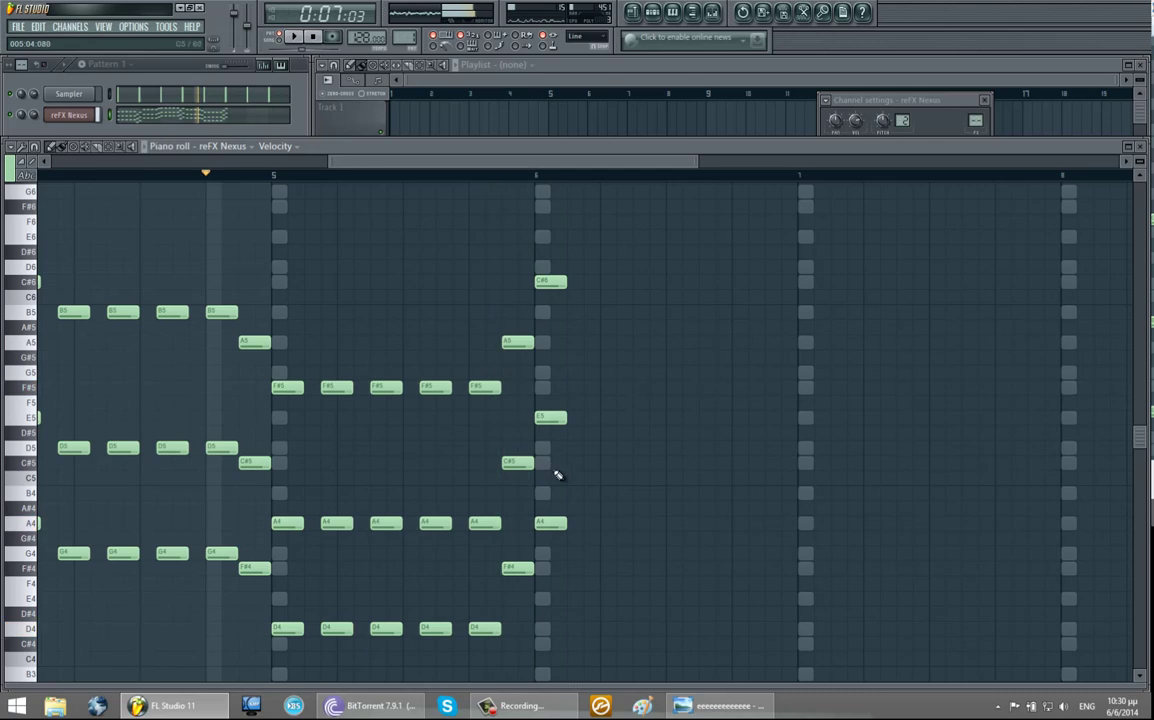
Duplicate the C#6, E5, A4 chord four times through bar 6.
ctrl+click(557, 279)
key(ctrl+b)
key(ctrl+b)
drag(643, 280, 740, 284)
key(ctrl+b)
key(ctrl+b)
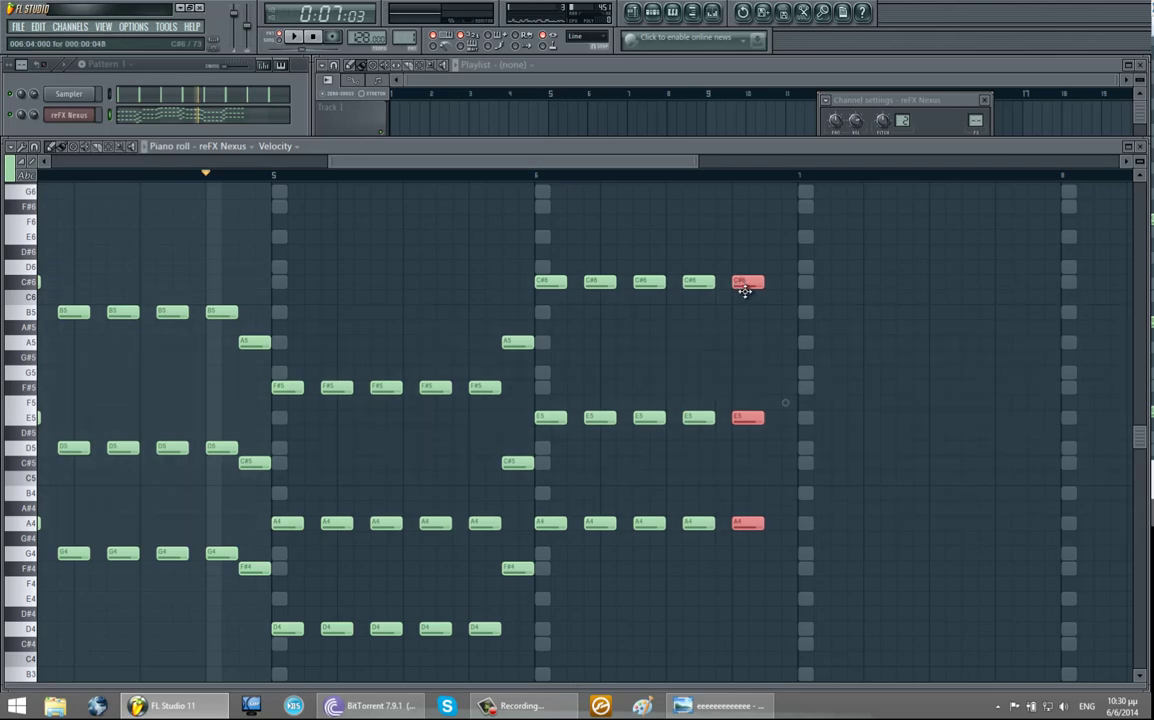
Play the pattern back, stop it and set the playback position at the last chord of bar 6.
key(space)
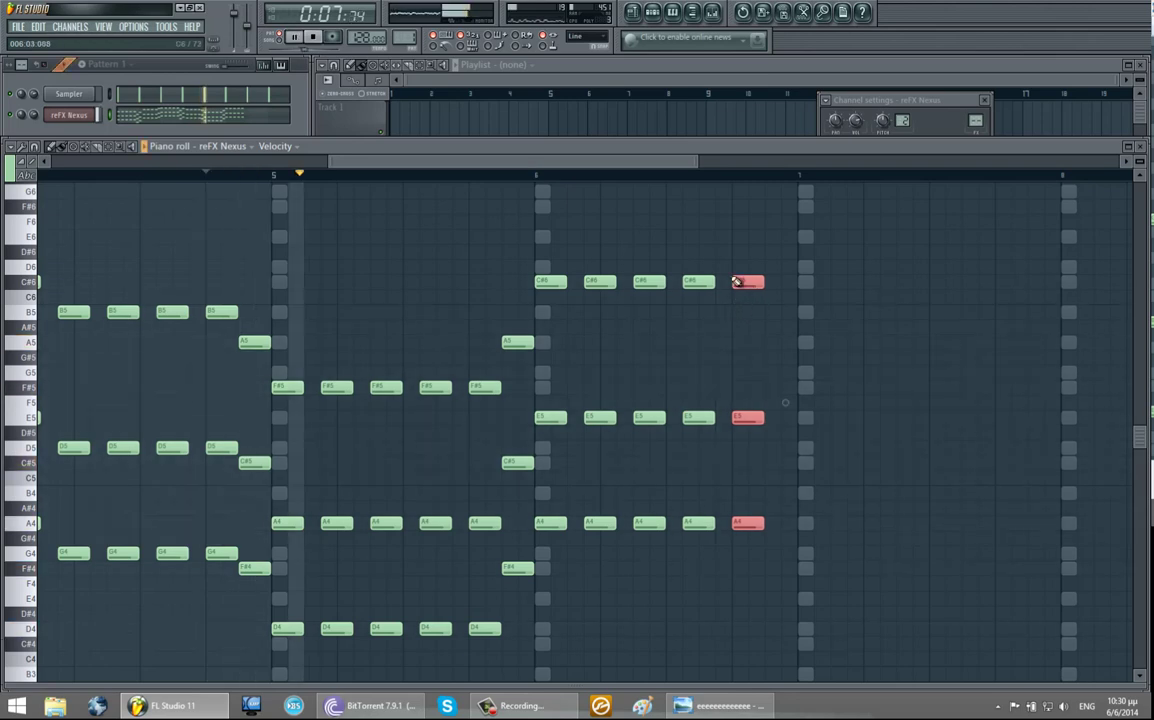
scroll(538, 252, up, 1)
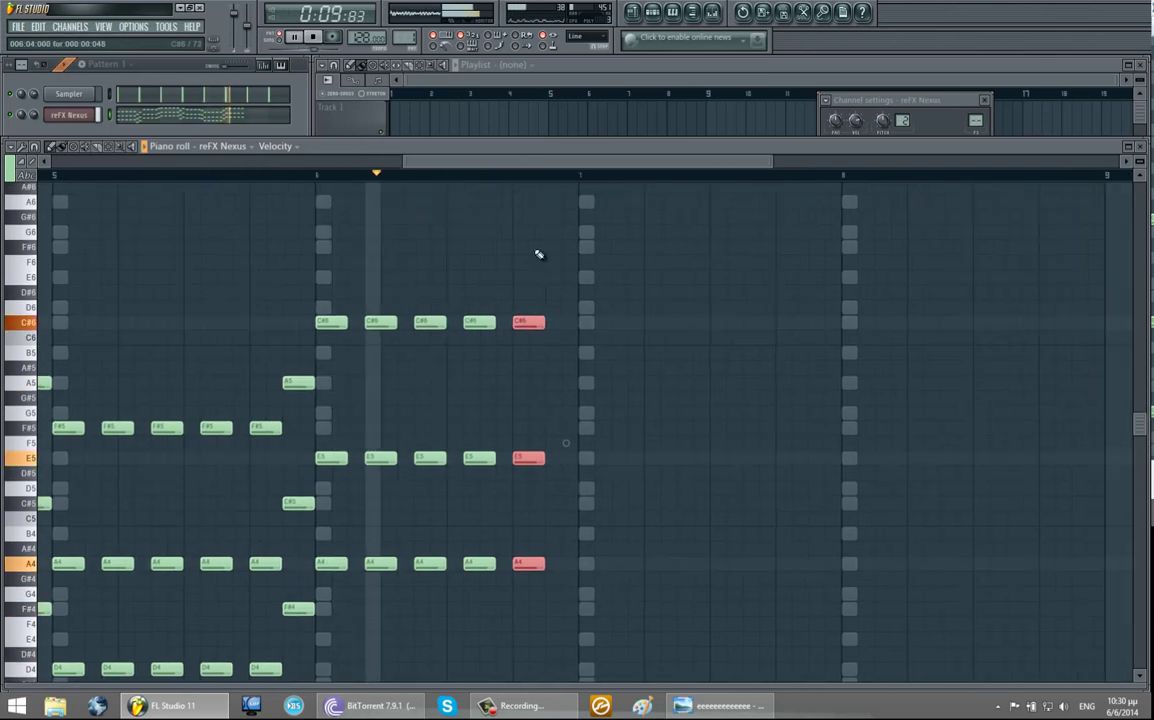
key(space)
click(512, 176)
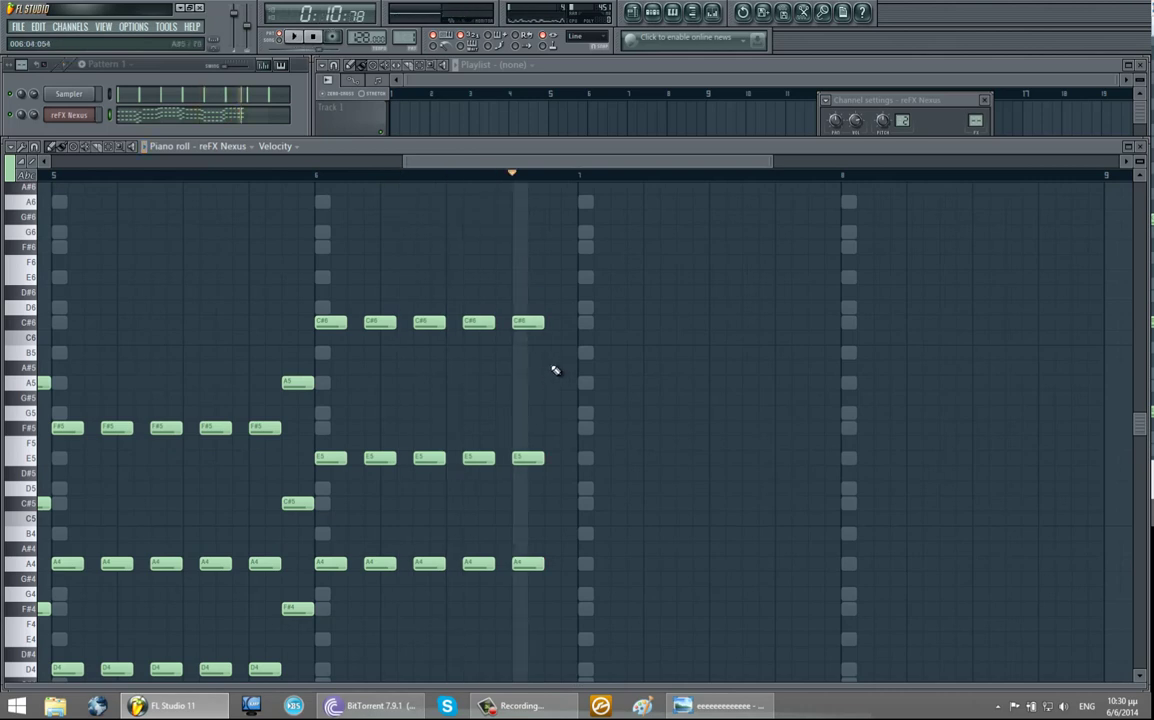
Add a chord of B5, D5 and G4 at the end of bar 6 and an E6 note at the start of bar 7.
click(546, 353)
click(580, 277)
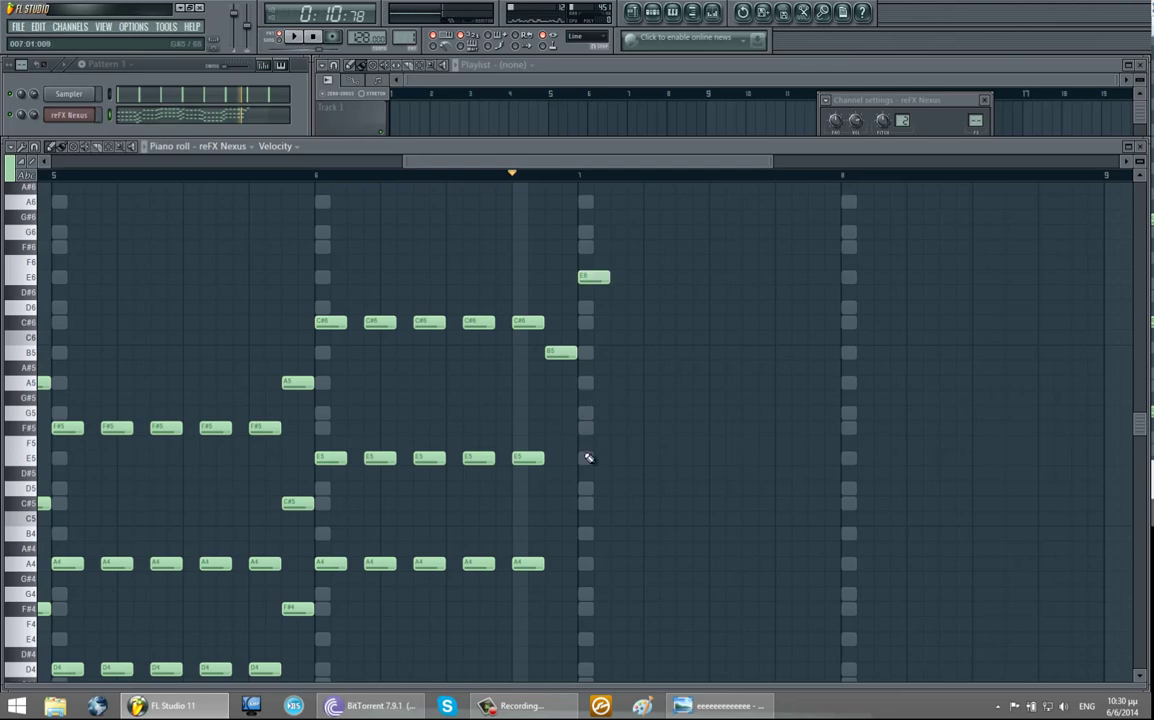
click(543, 489)
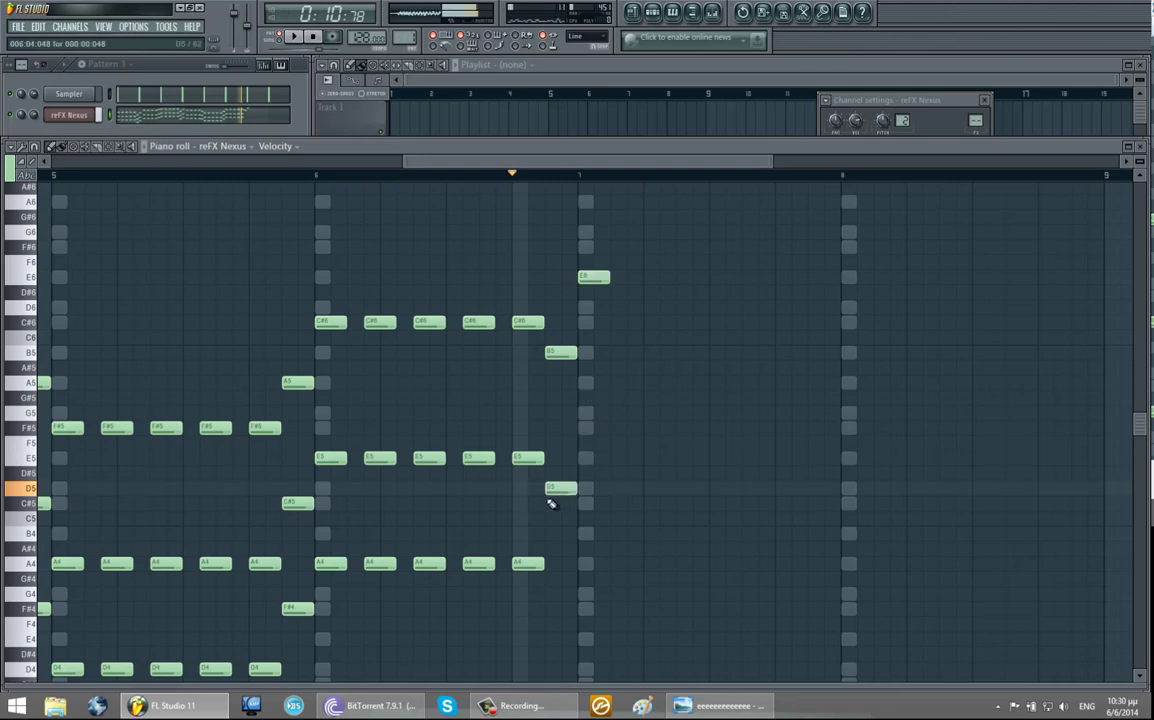
click(543, 595)
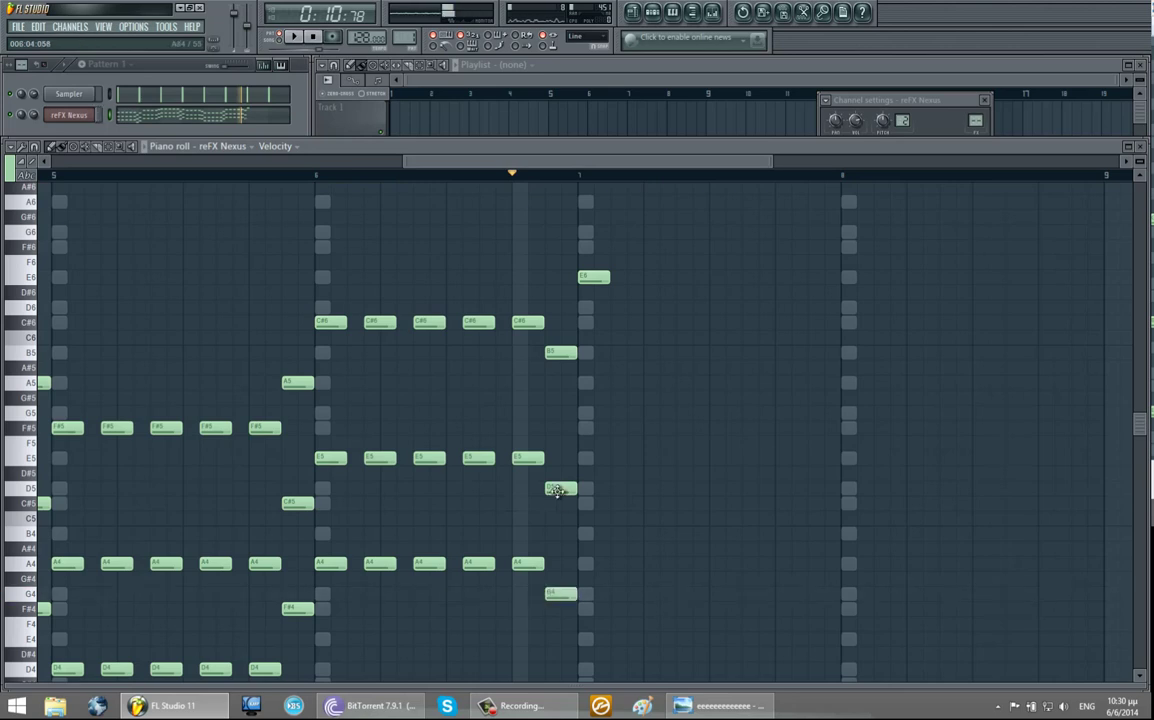
Play back from the end of bar 5, then complete the E6 chord starting bar 7 with G5 and C#5.
click(245, 171)
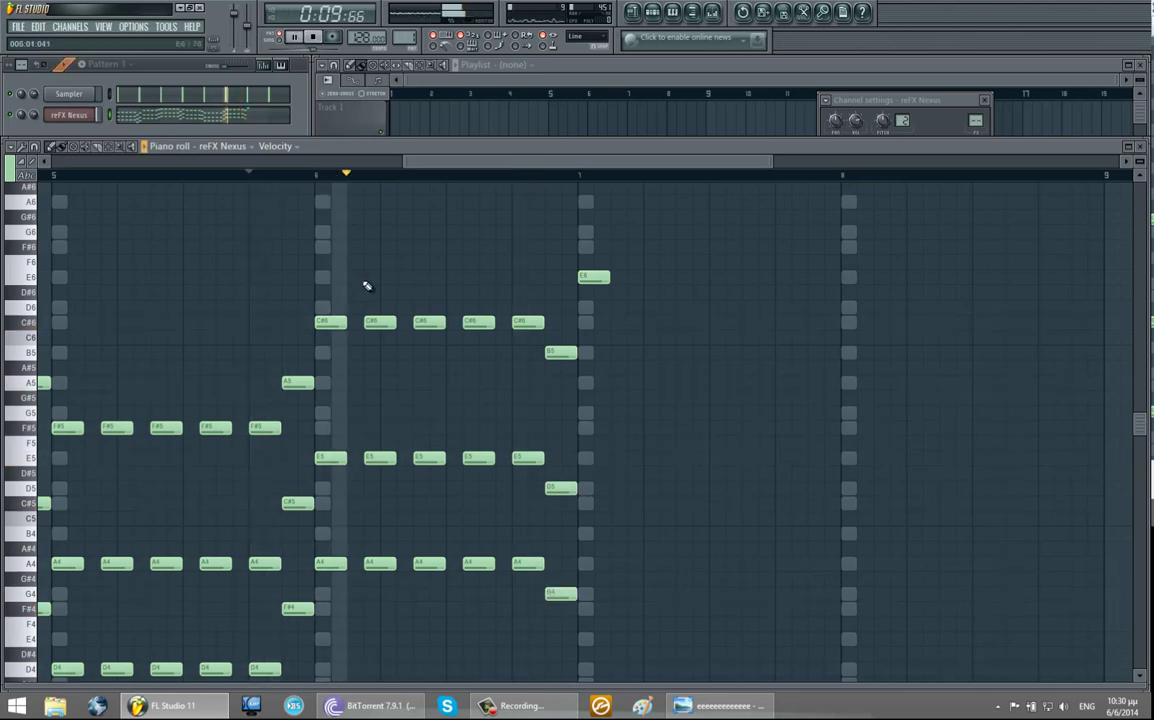
key(space)
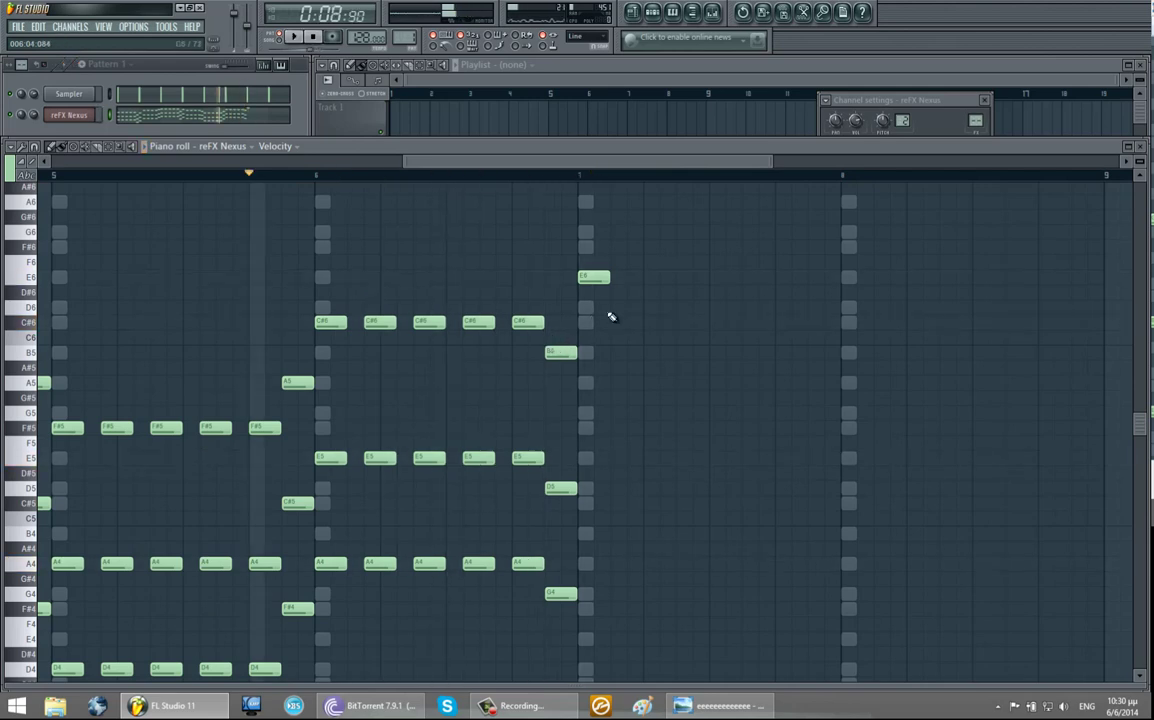
click(583, 411)
click(590, 503)
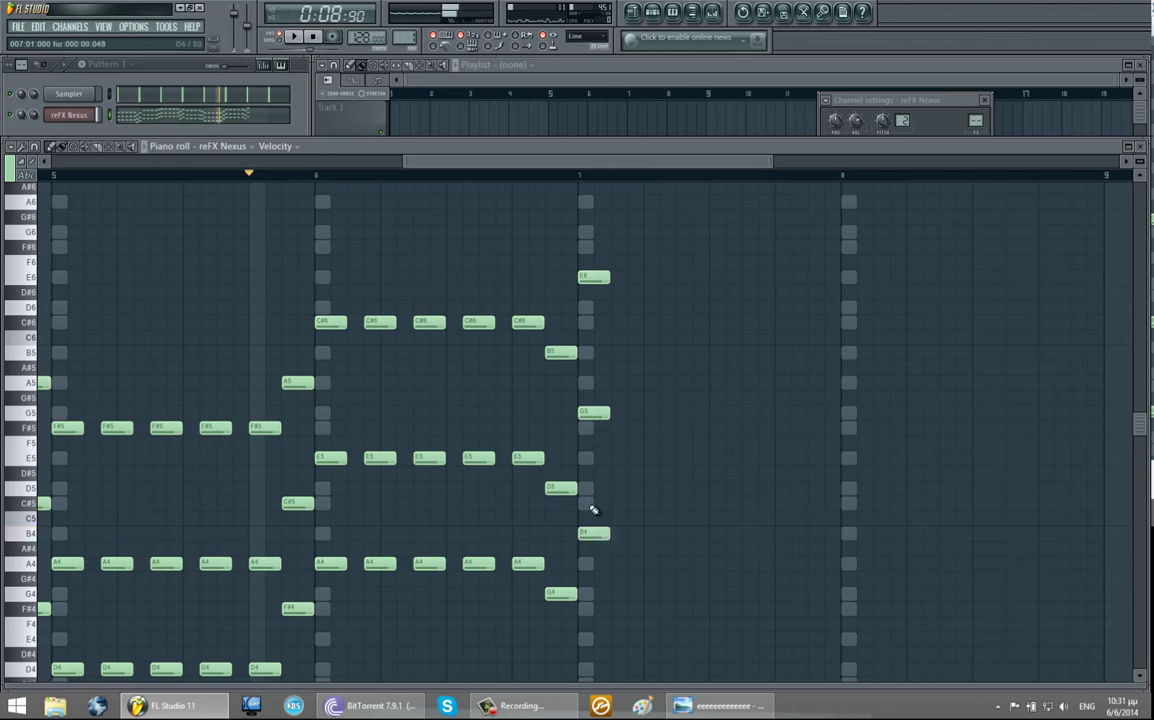
Play the melody back from bar 4 to hear how it leads into bar 7.
scroll(267, 181, left, 3)
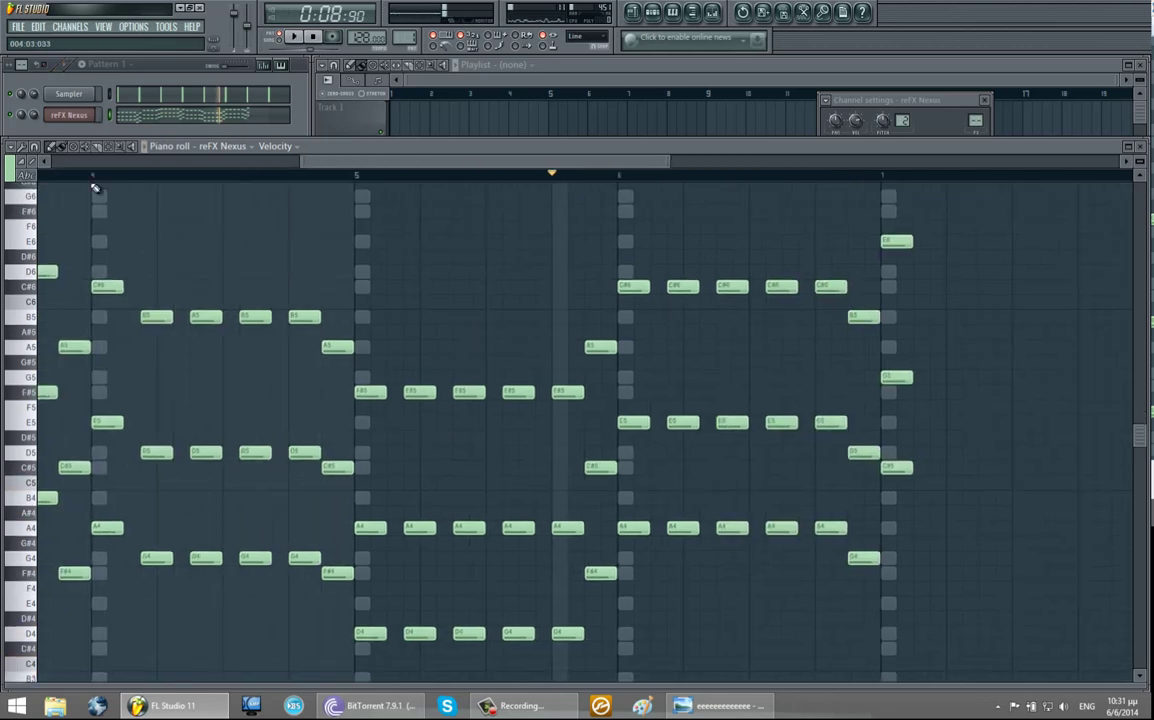
key(space)
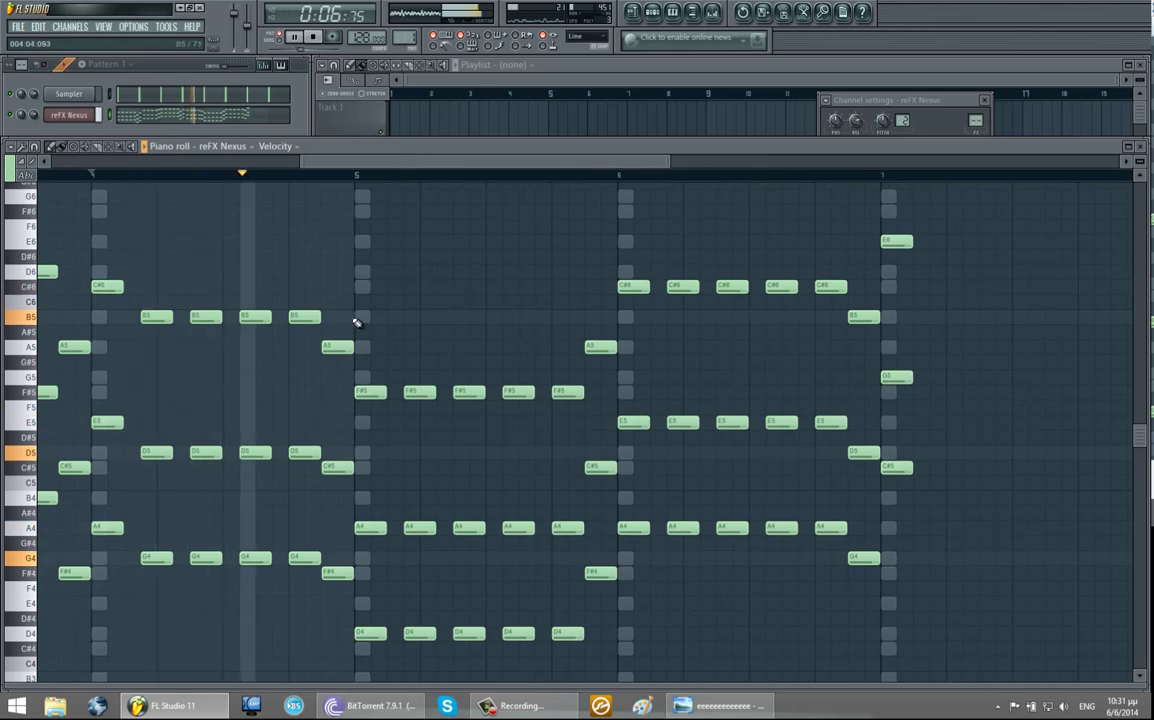
scroll(425, 355, right, 3)
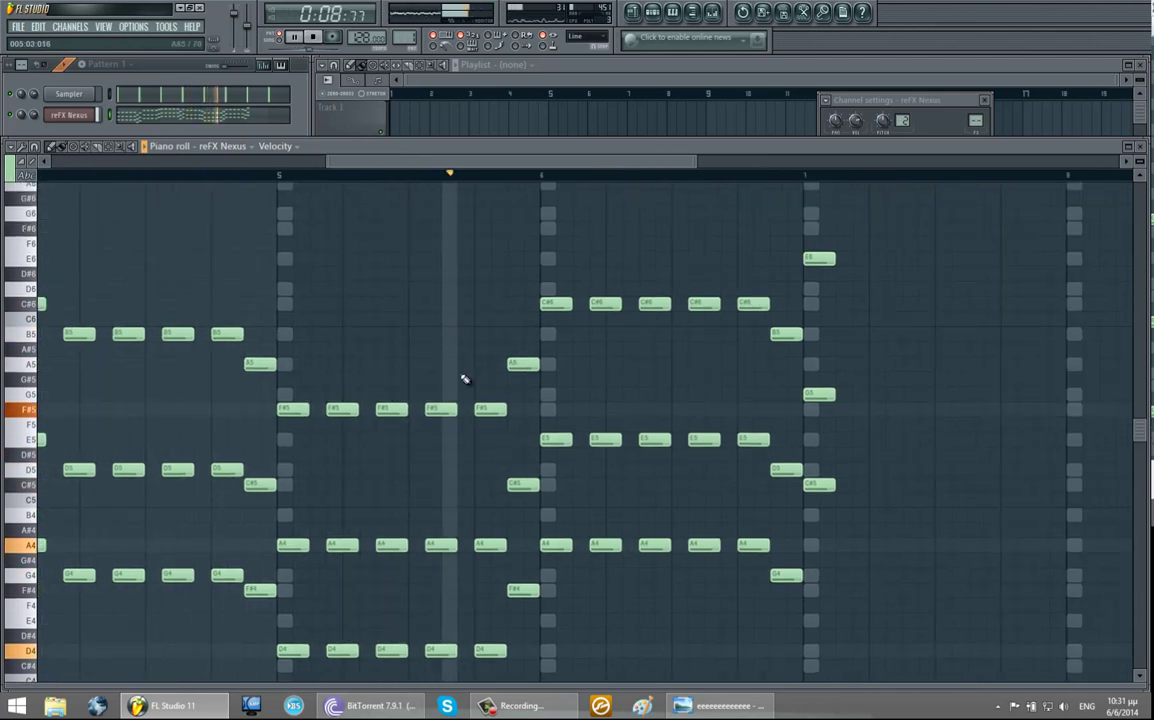
scroll(421, 373, up, 2)
scroll(480, 373, right, 5)
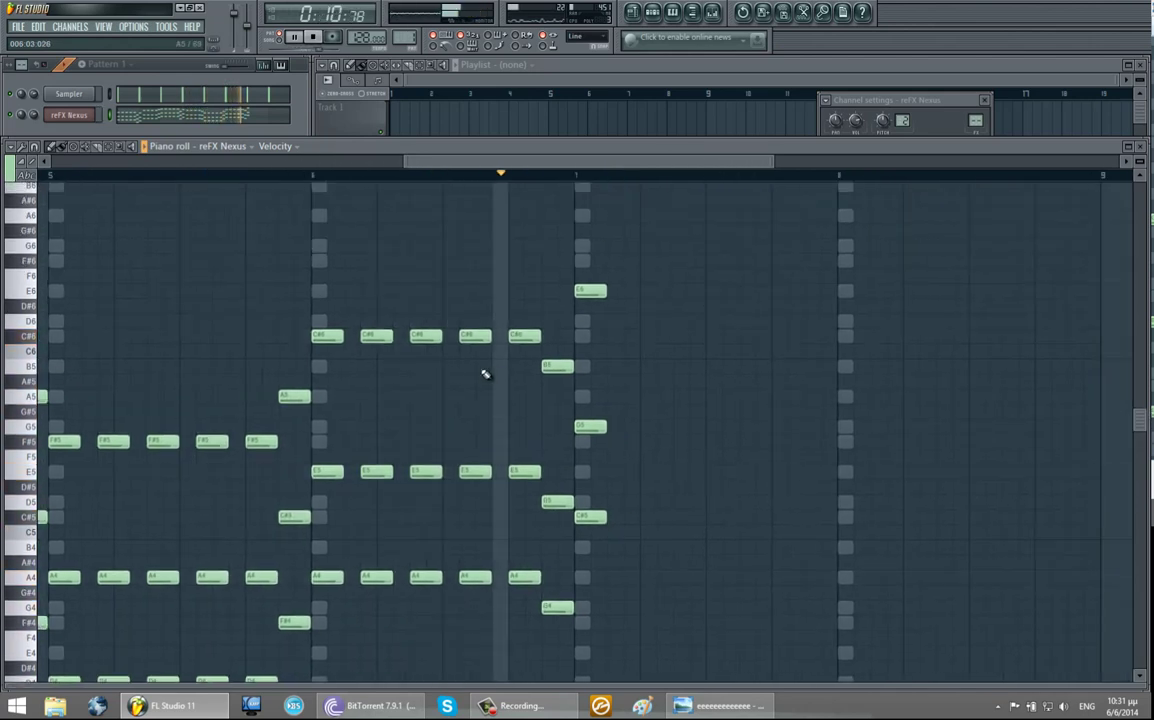
key(space)
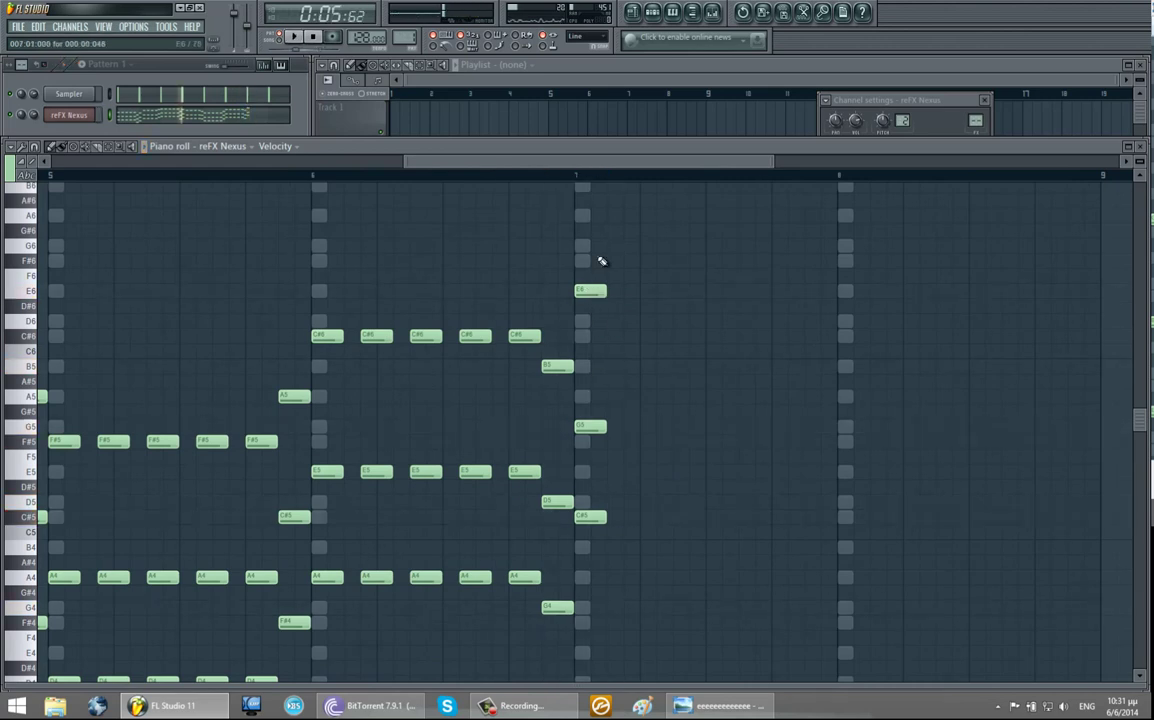
Change the chord at the start of bar 7 to G6, B5 and E5, and play it back.
click(601, 261)
right_click(603, 291)
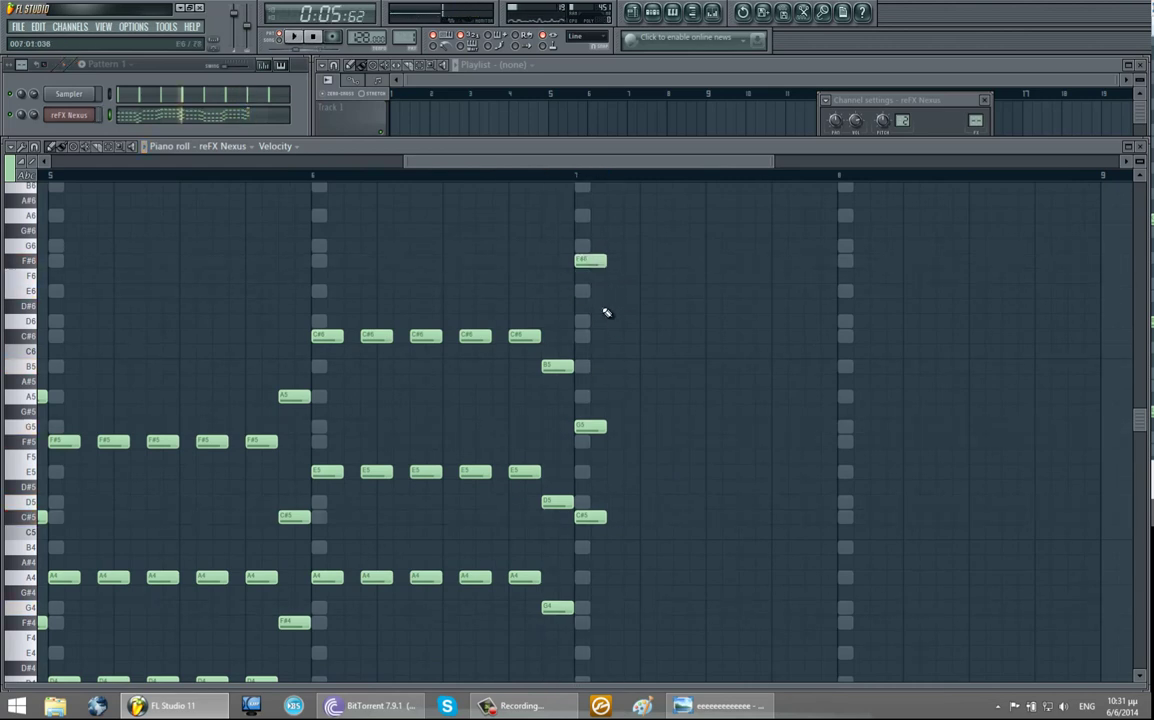
drag(590, 260, 591, 245)
click(592, 425)
drag(591, 371, 589, 367)
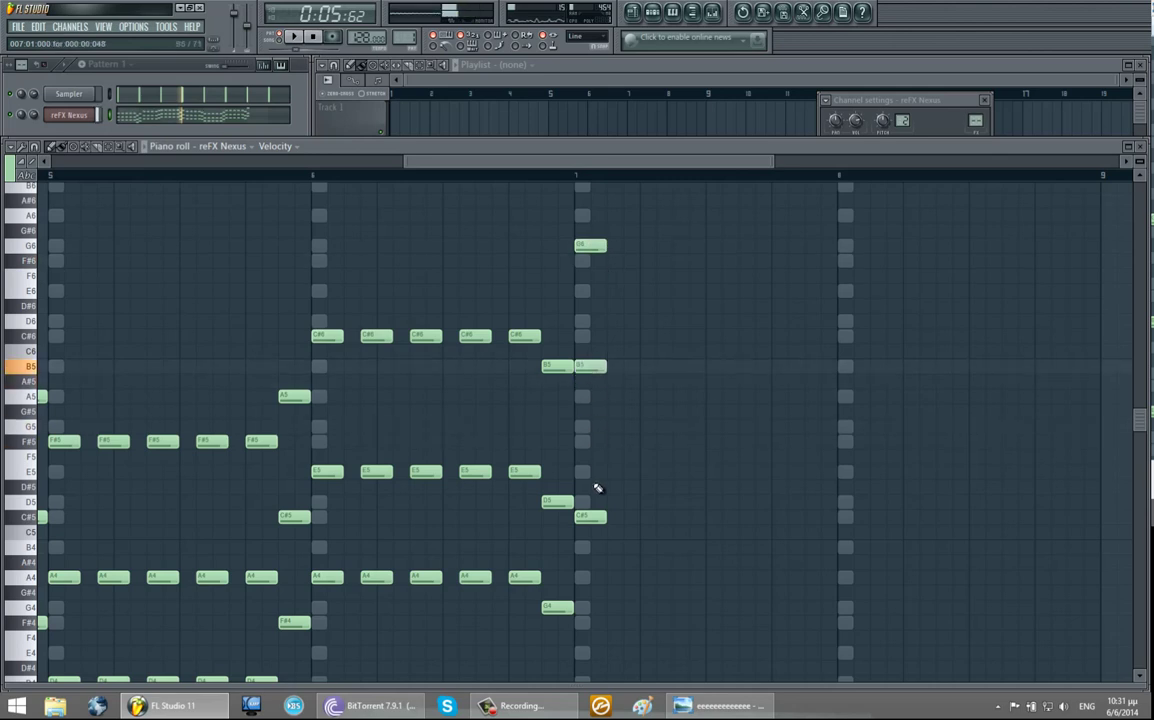
drag(590, 516, 590, 501)
drag(593, 443, 629, 433)
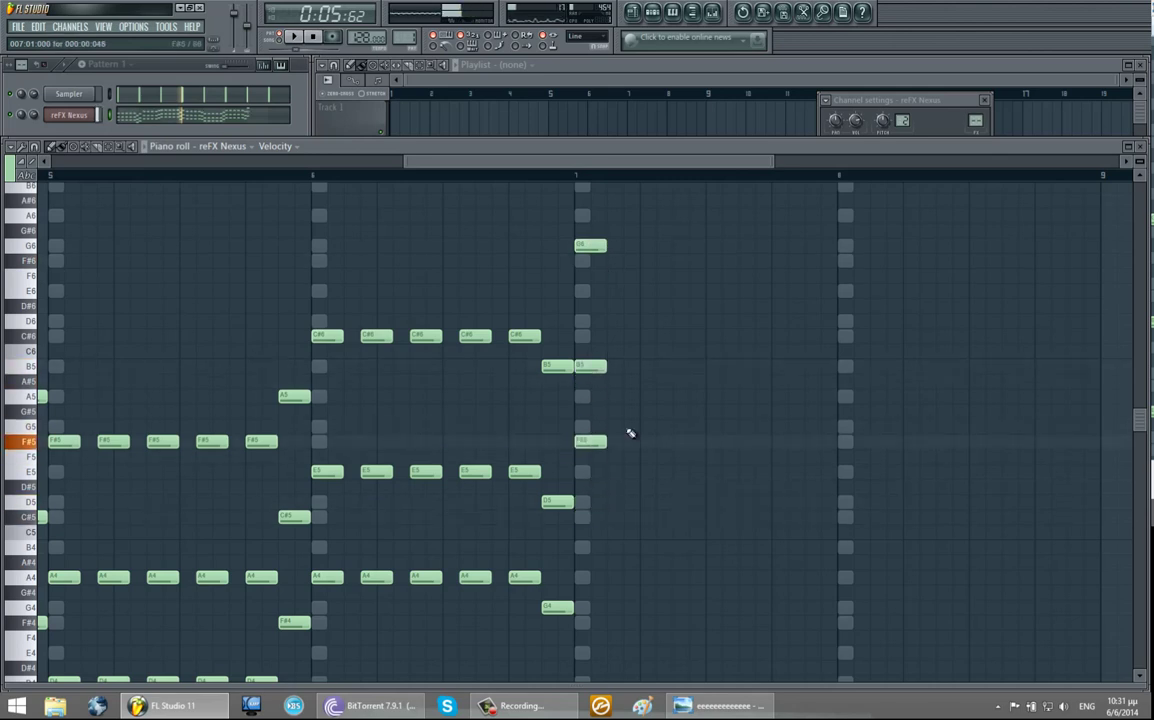
key(space)
key(space)
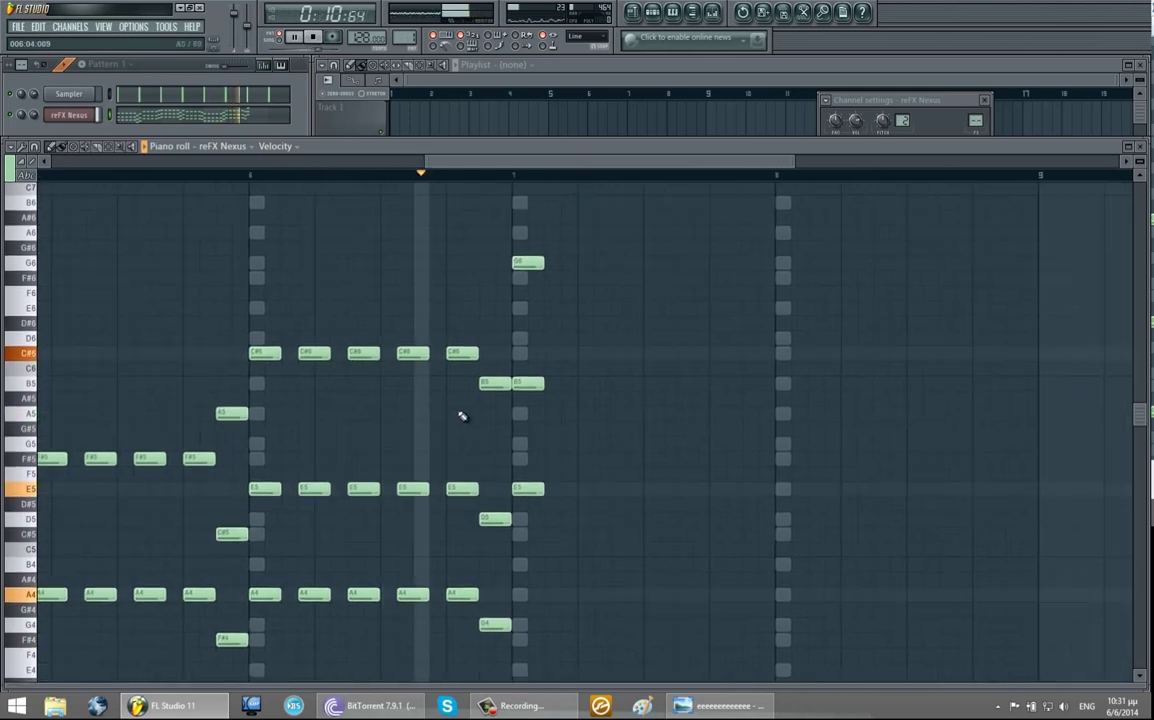
key(space)
Try A5, C#5 and F#4 as the last chord of bar 6 and play it from the start of that bar.
click(482, 413)
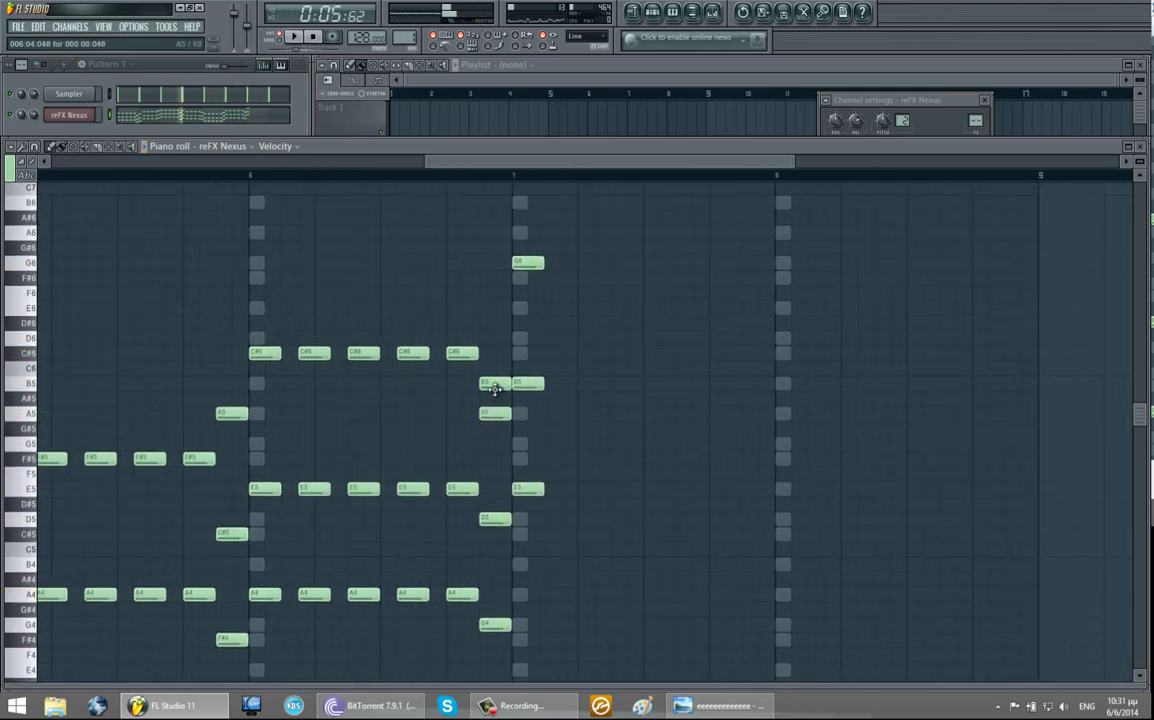
right_click(496, 385)
drag(490, 518, 490, 533)
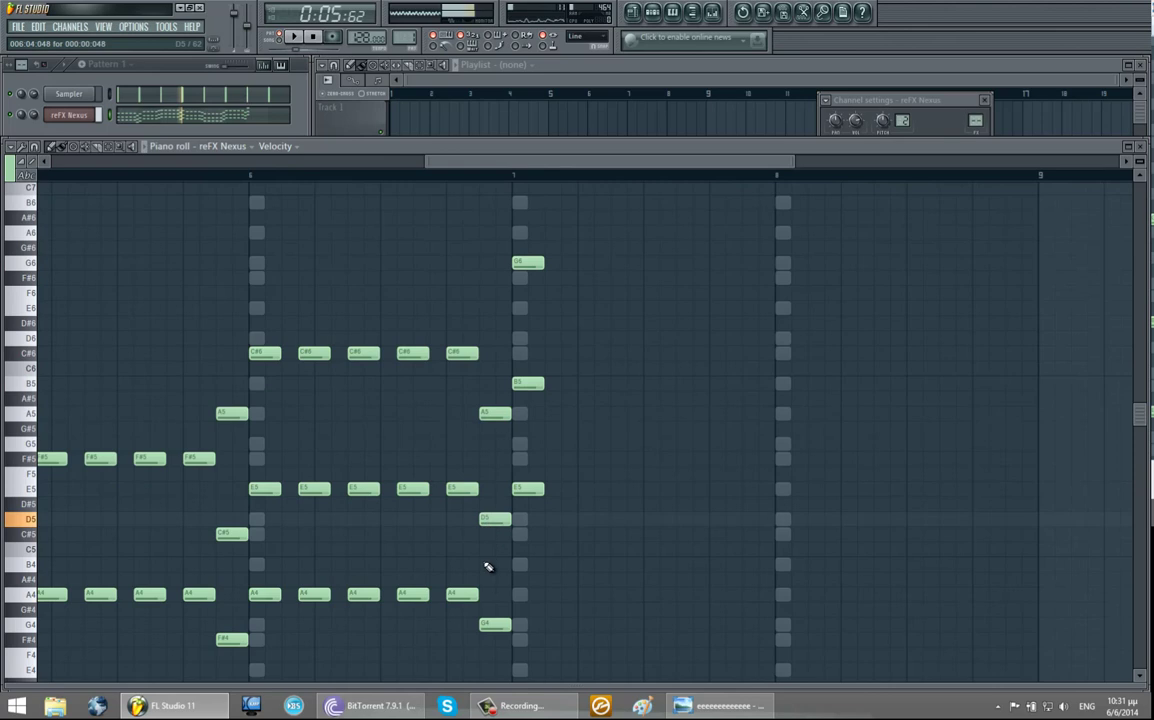
drag(482, 623, 482, 639)
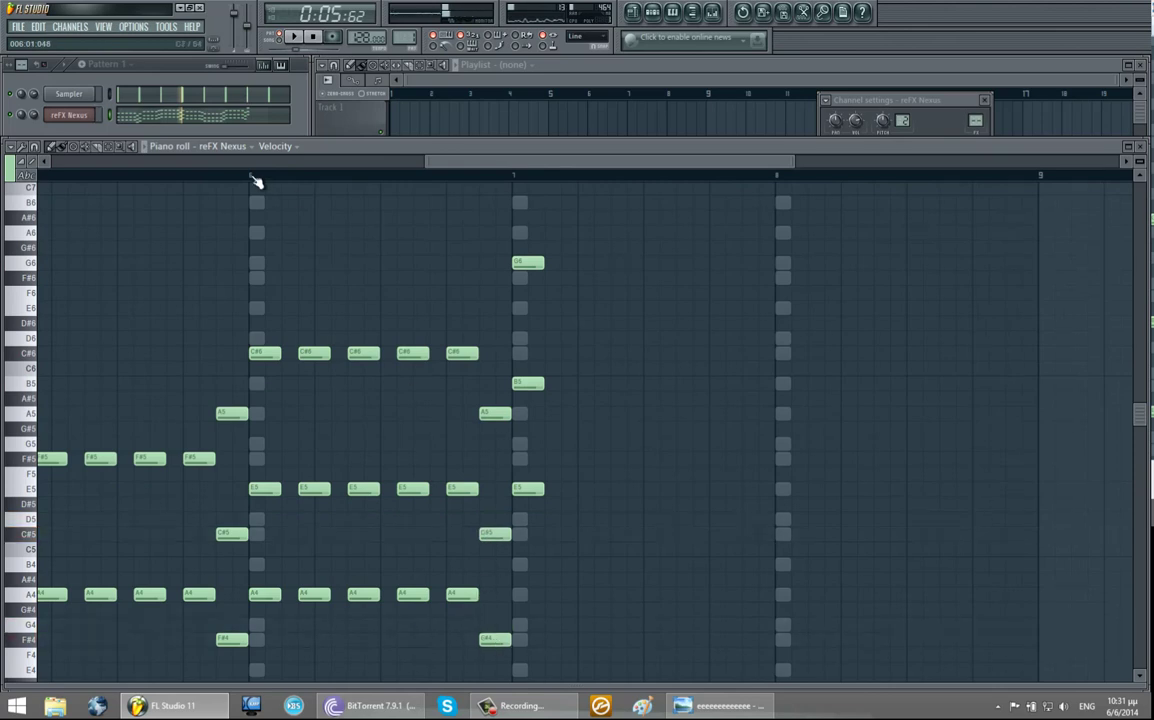
key(space)
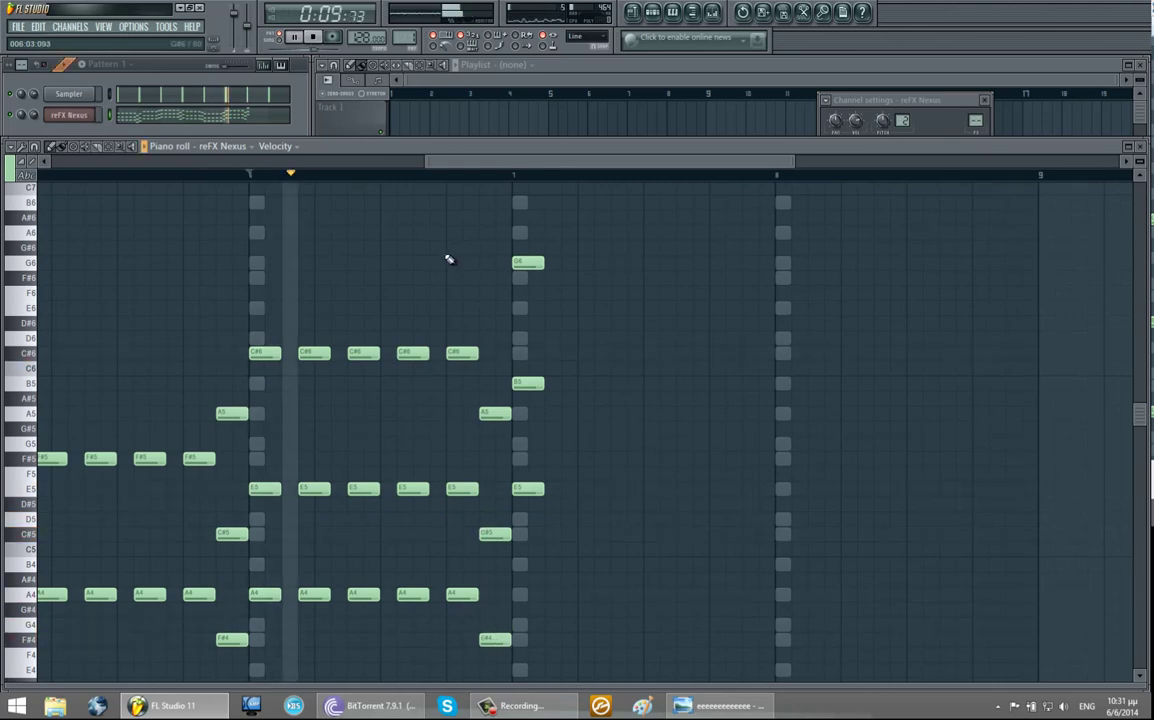
key(space)
Move the last chord of bar 6 back to B5, D5 and G4, and play it from the start of that bar.
drag(490, 418, 496, 382)
drag(497, 527, 497, 514)
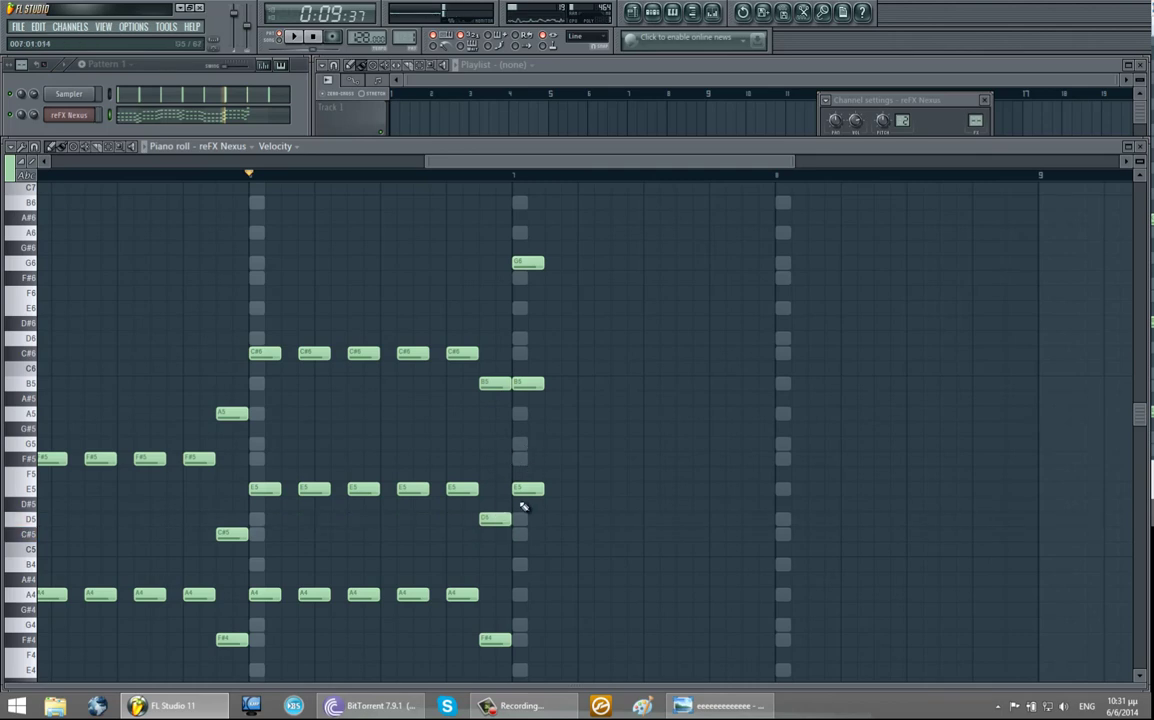
drag(502, 634, 497, 623)
key(space)
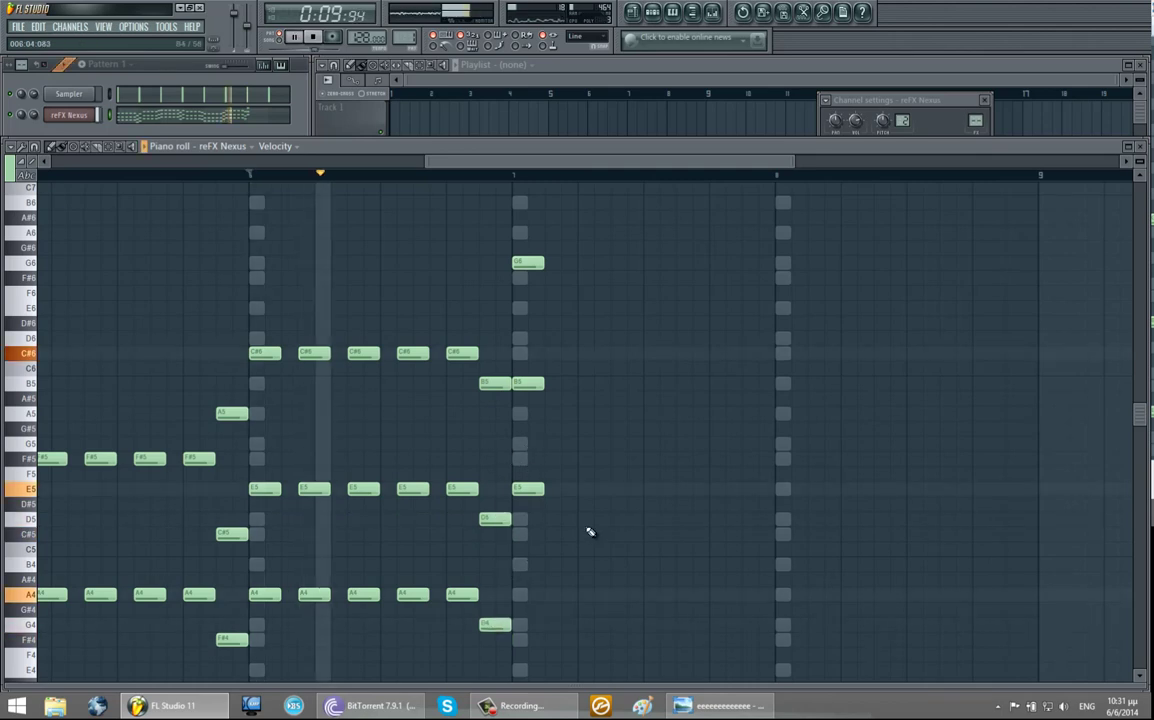
key(space)
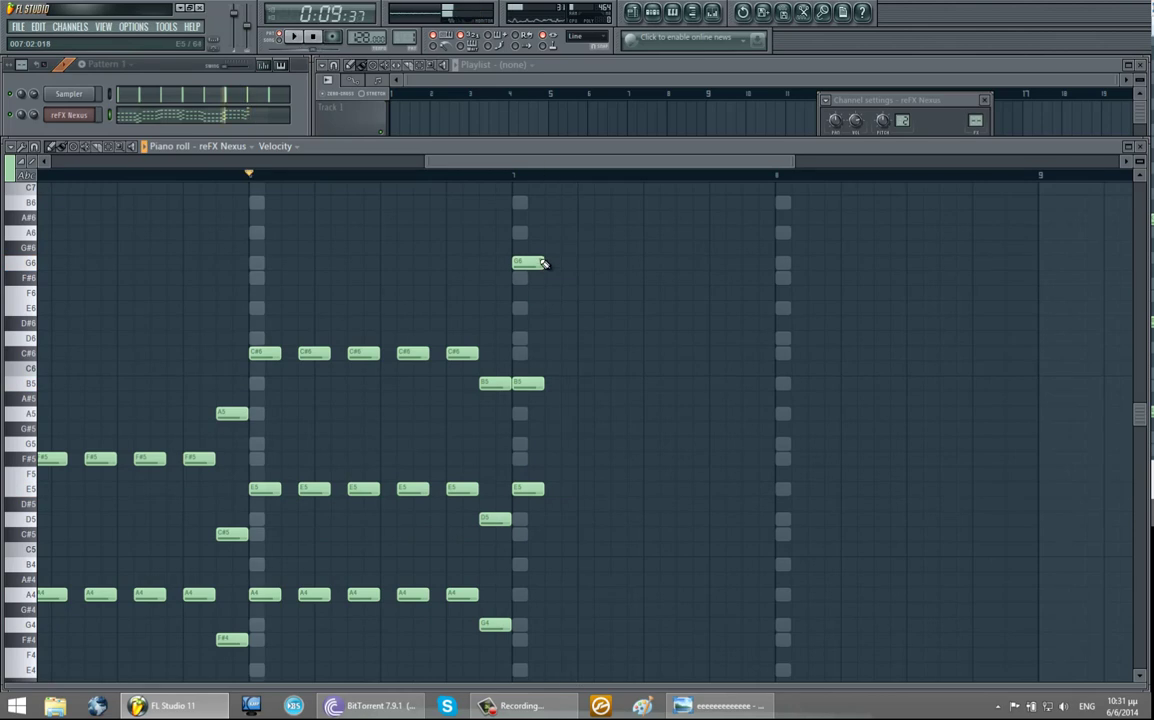
Add a chord of F#6, A5 and D5 in bar 7 after the G6 chord.
drag(577, 563, 530, 263)
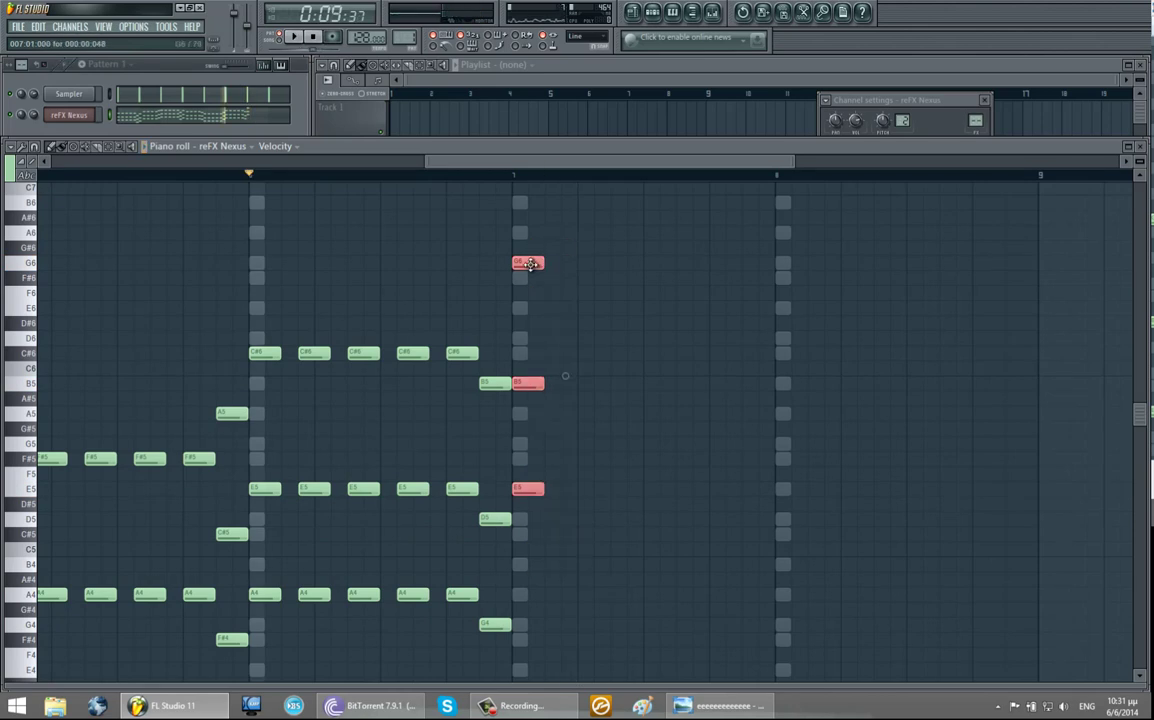
click(566, 284)
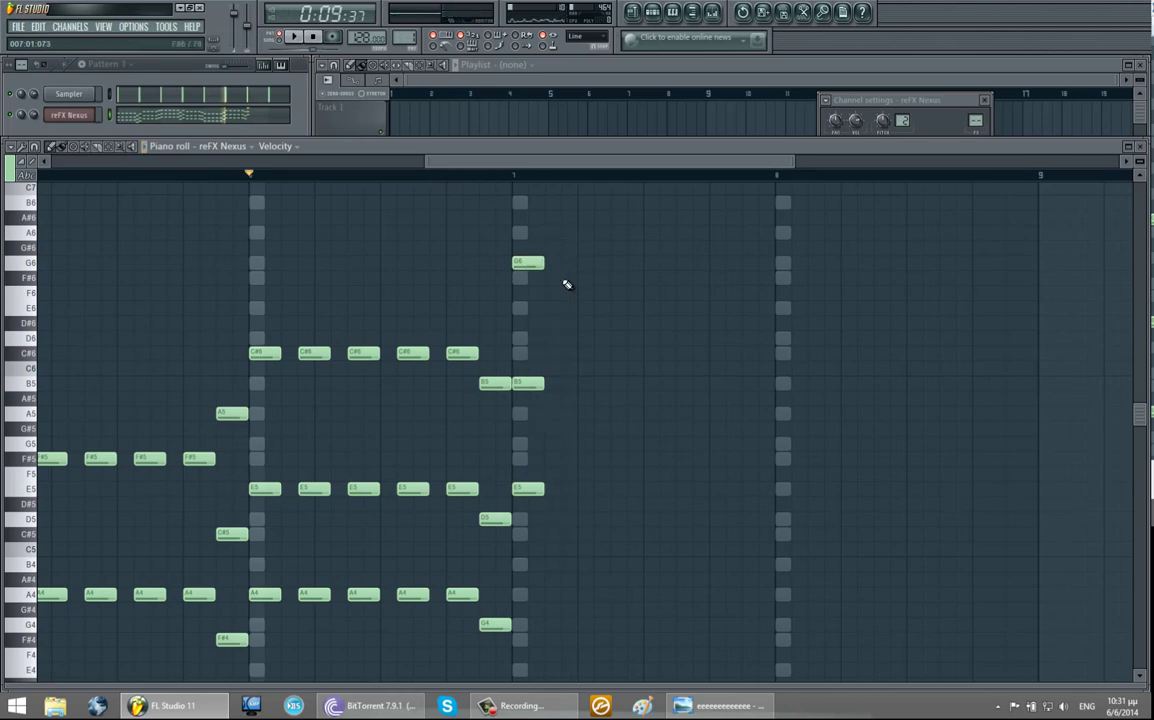
click(566, 278)
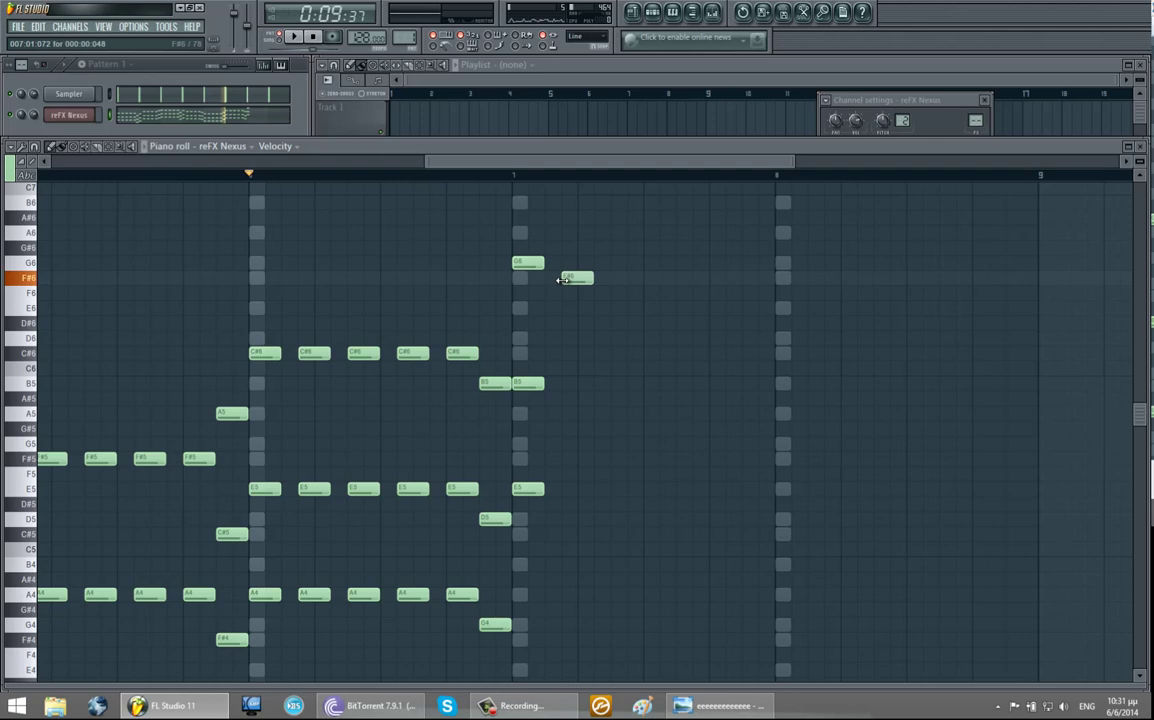
click(561, 414)
click(565, 519)
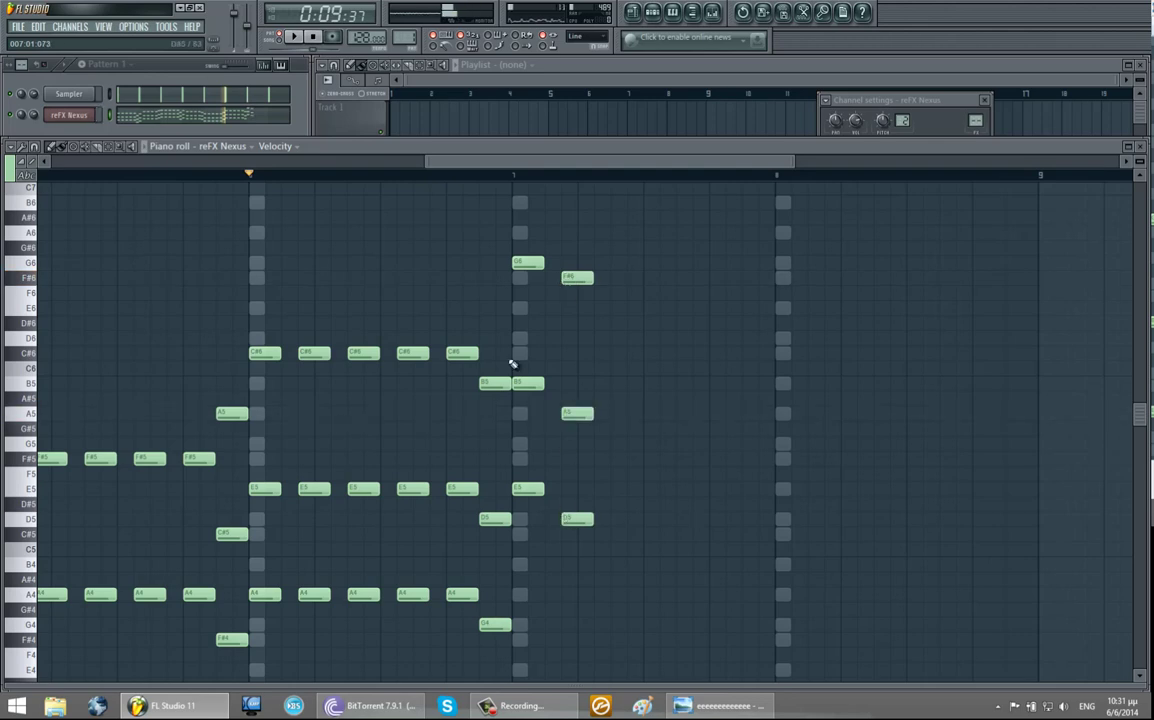
Duplicate the F#6, A5, D5 chord three times through bar 7.
drag(585, 278, 605, 528)
scroll(575, 257, down, 1)
key(ctrl+b)
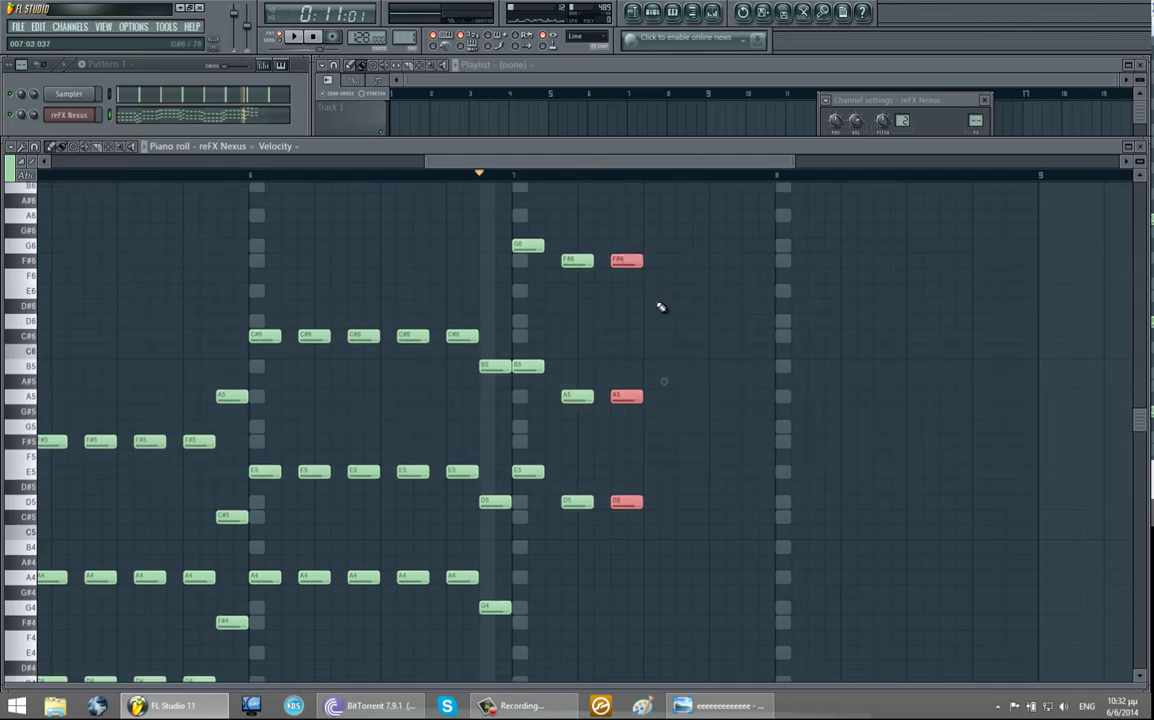
key(ctrl+b)
key(ctrl+b)
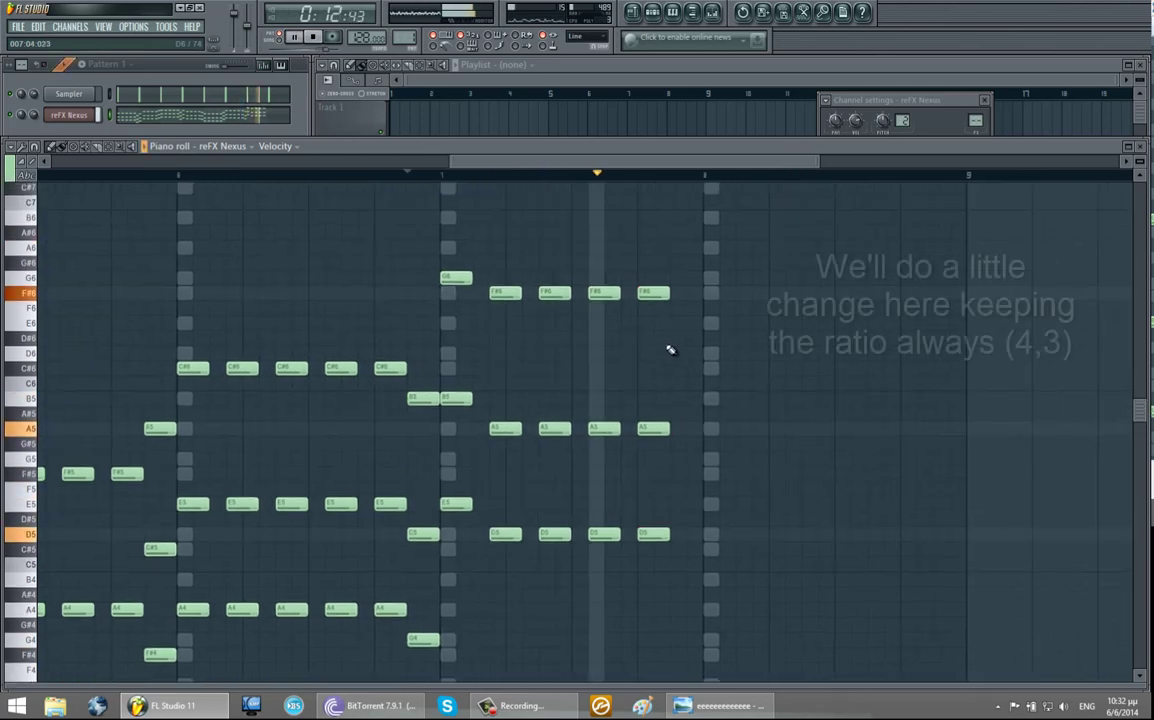
Move the third F#6 chord in bar 7 down to D6, F#5 and B4, and play it back.
drag(603, 292, 603, 352)
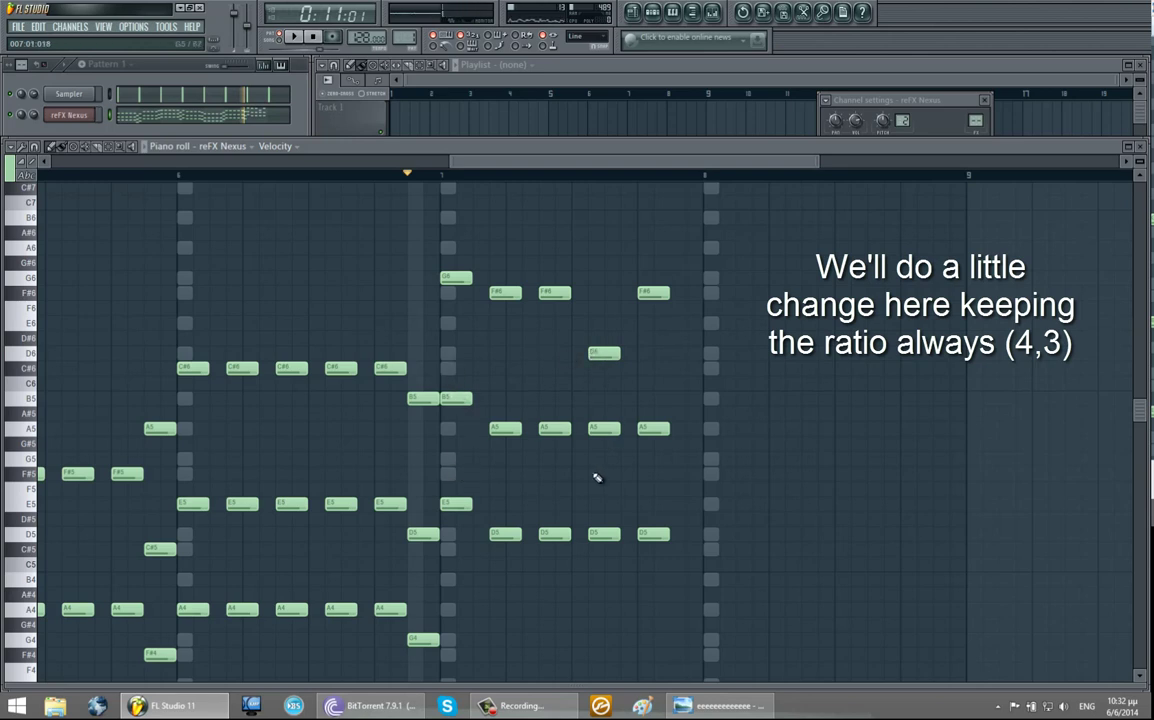
drag(600, 428, 600, 473)
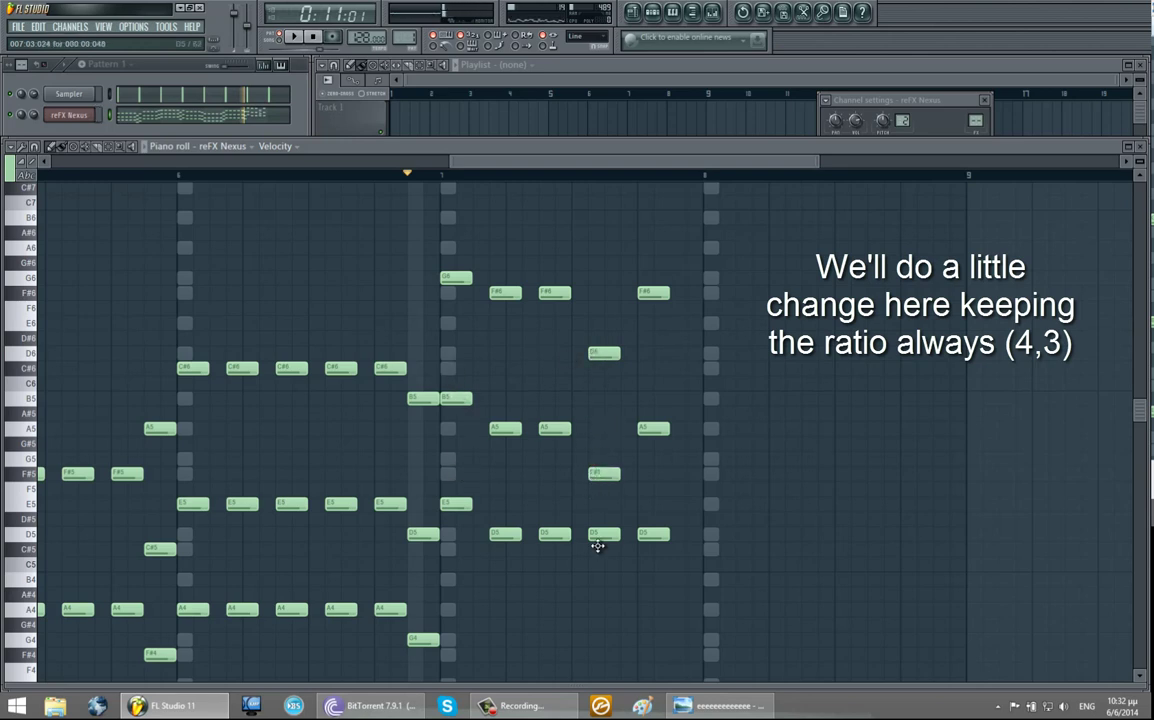
drag(597, 534, 628, 583)
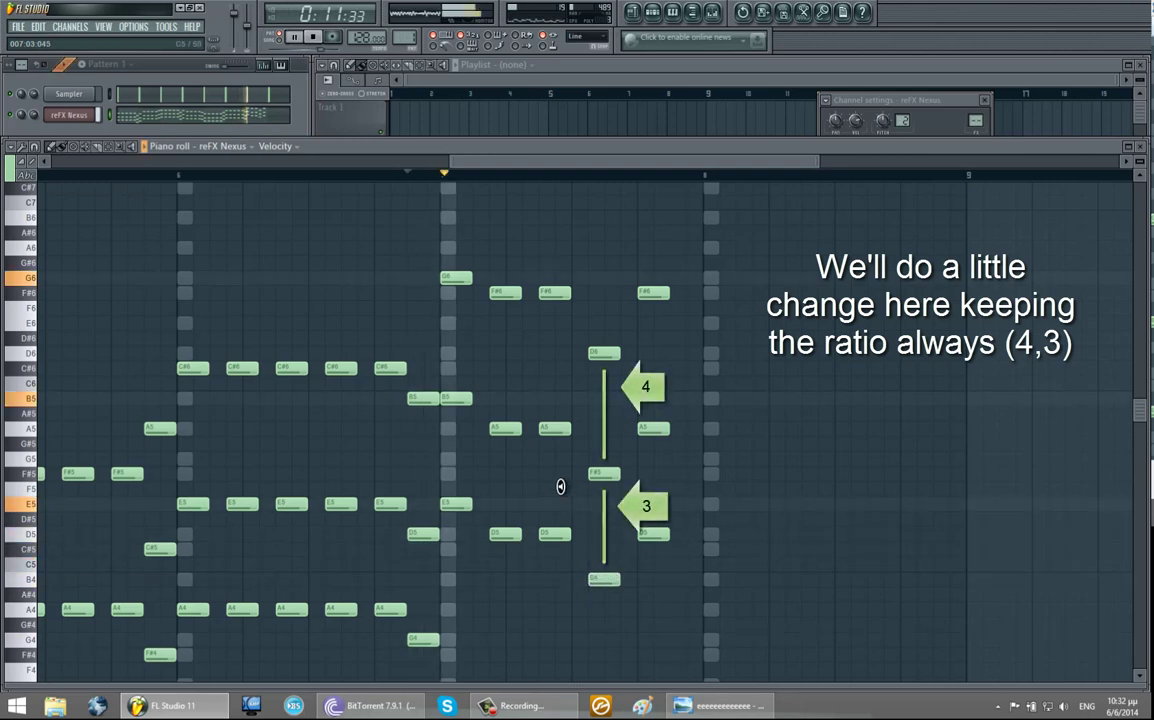
key(space)
key(space)
Copy the D6, F#5, B4 chord to the end of bar 7 and start playback.
click(603, 353)
key(ctrl+b)
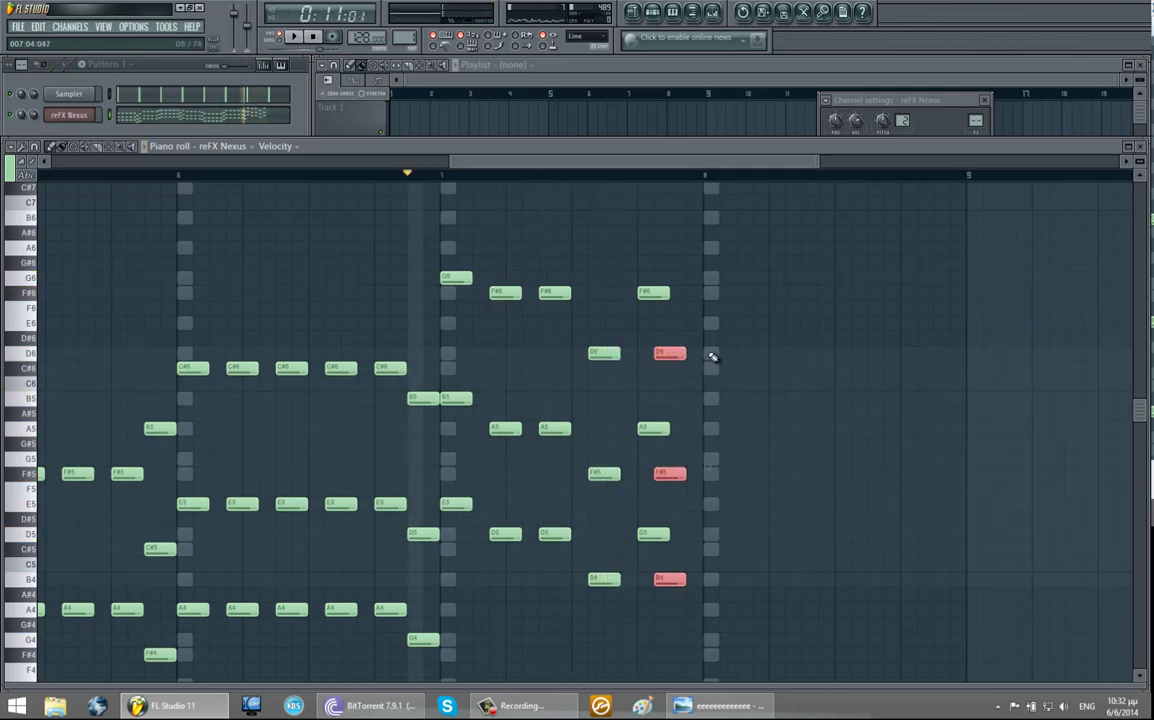
key(space)
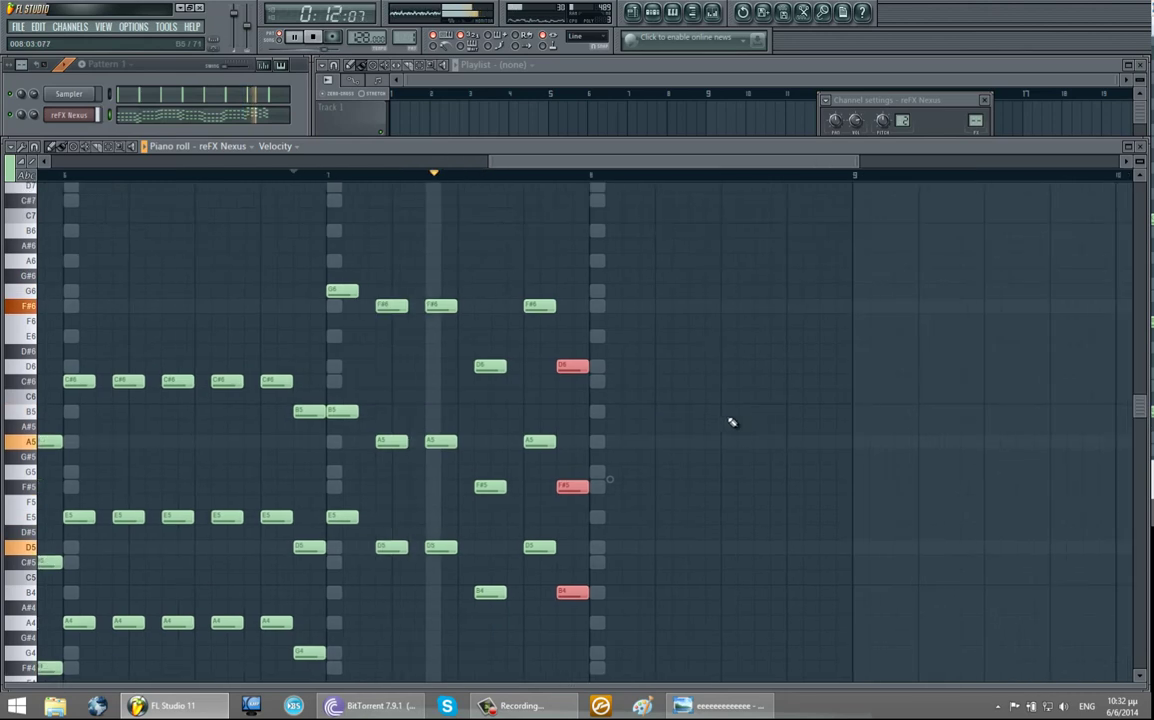
Place a chord of B5, D5 and G4 at the start of bar 8, copied from the last chord of bar 6, and play it back.
click(609, 412)
key(space)
drag(605, 413, 589, 413)
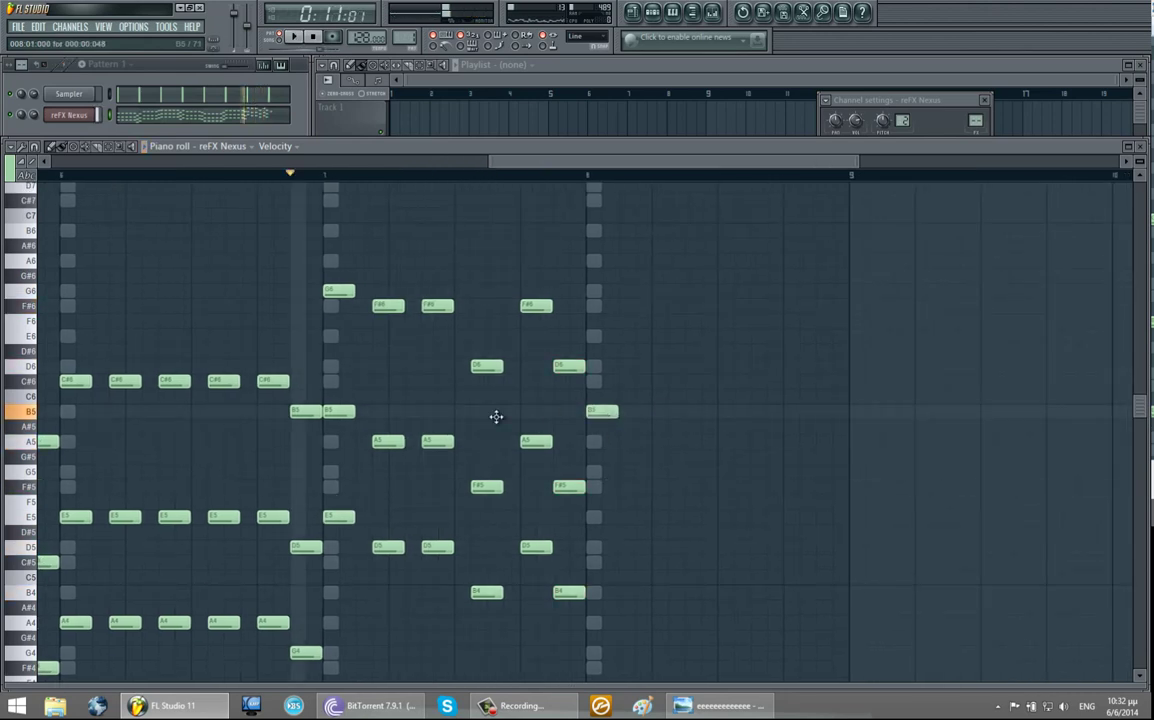
scroll(400, 430, down, 2)
drag(337, 654, 335, 402)
drag(356, 352, 356, 612)
shift+drag(346, 362, 643, 362)
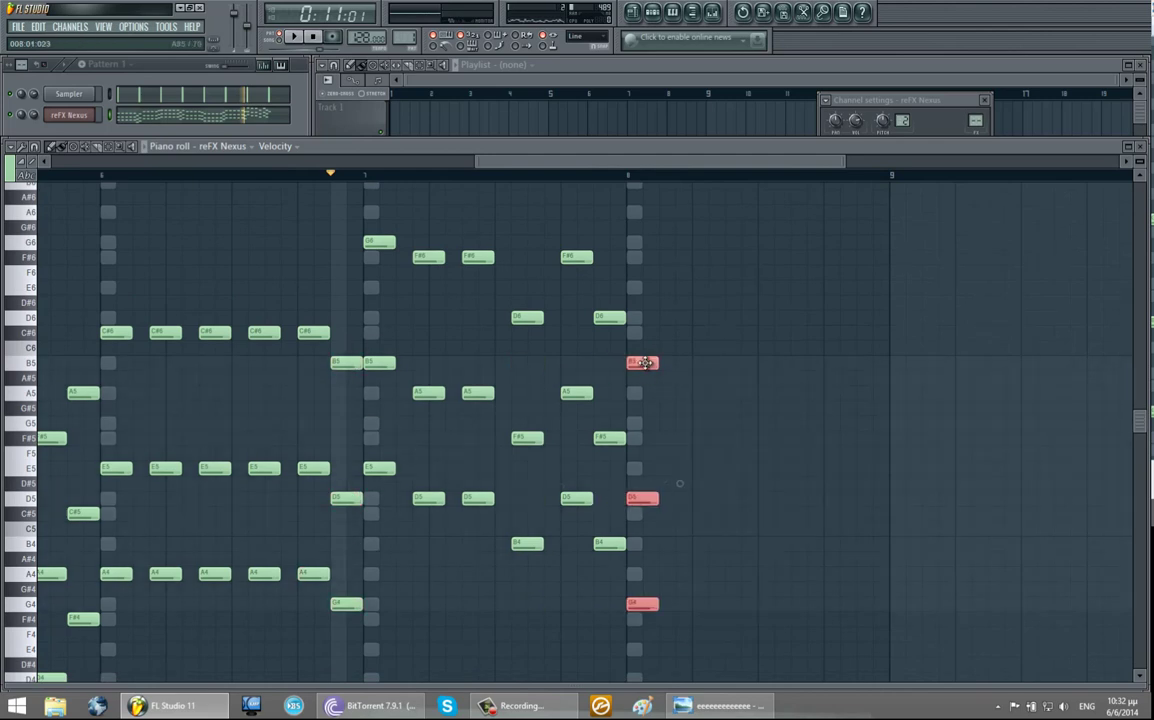
click(729, 466)
key(space)
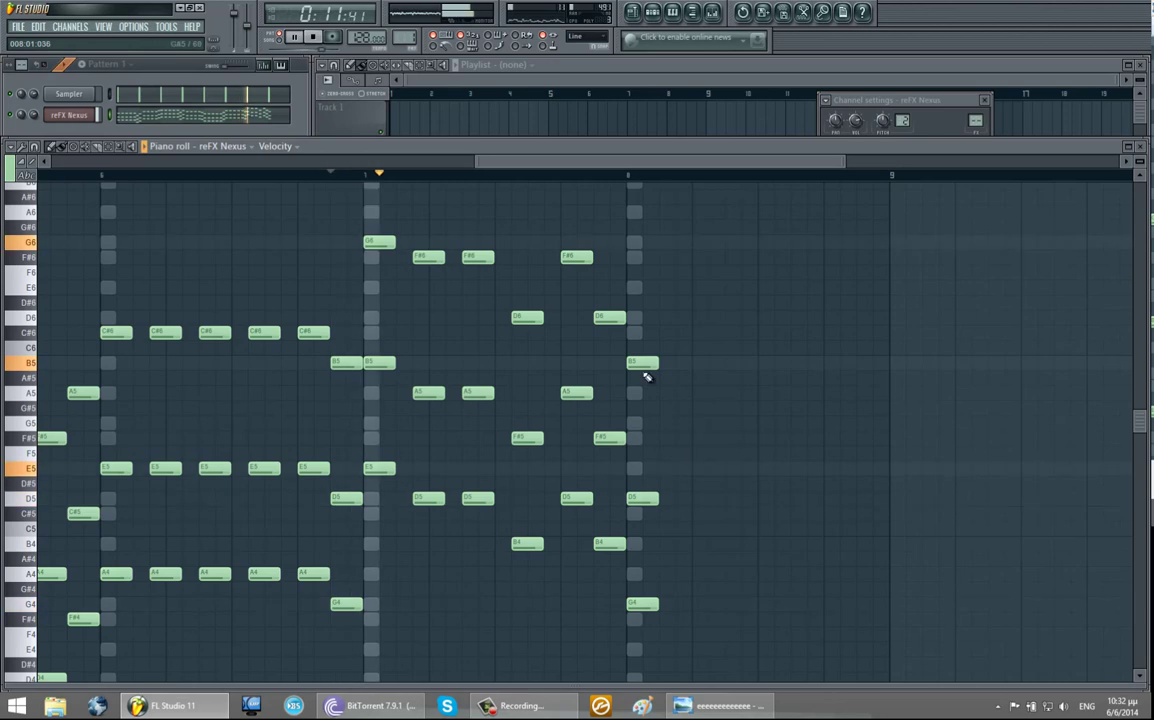
Stop playback and duplicate the B5, D5, G4 chord twice in bar 8.
scroll(677, 404, up, 1)
key(ctrl+z)
scroll(615, 540, down, 2)
key(space)
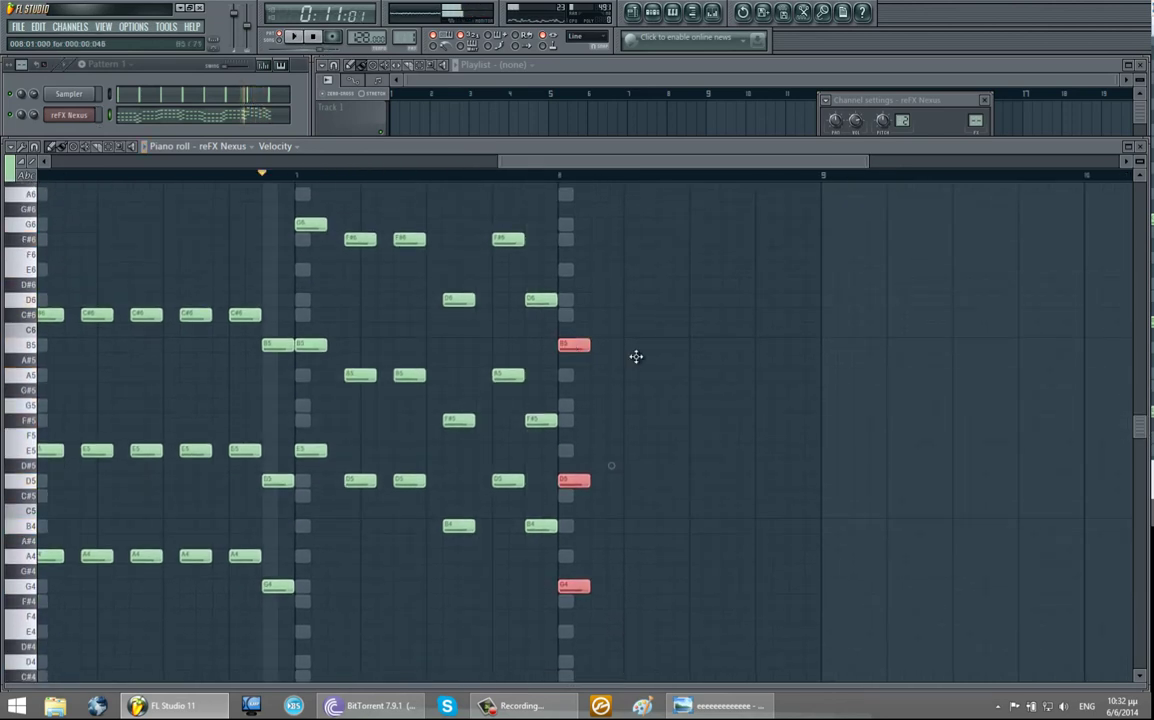
key(ctrl+z)
drag(624, 348, 607, 348)
key(ctrl+b)
key(ctrl+b)
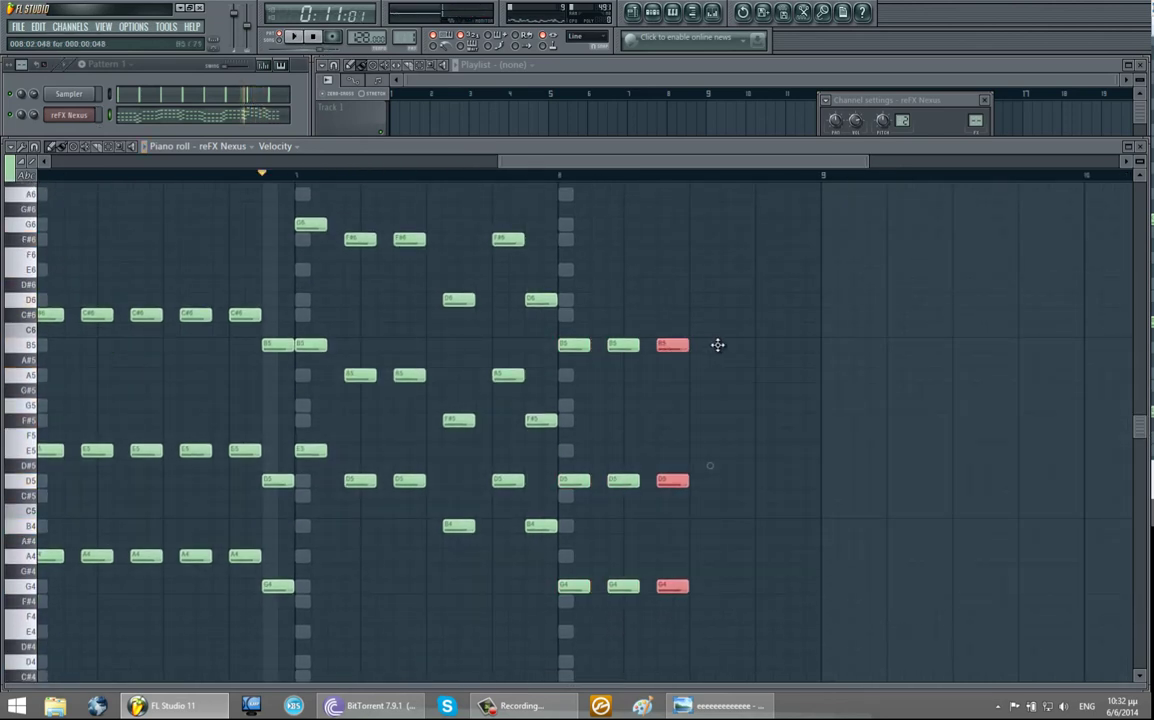
Fill bar 8 with two further duplicates of the B5, D5, G4 chord and play it back.
key(ctrl+b)
key(space)
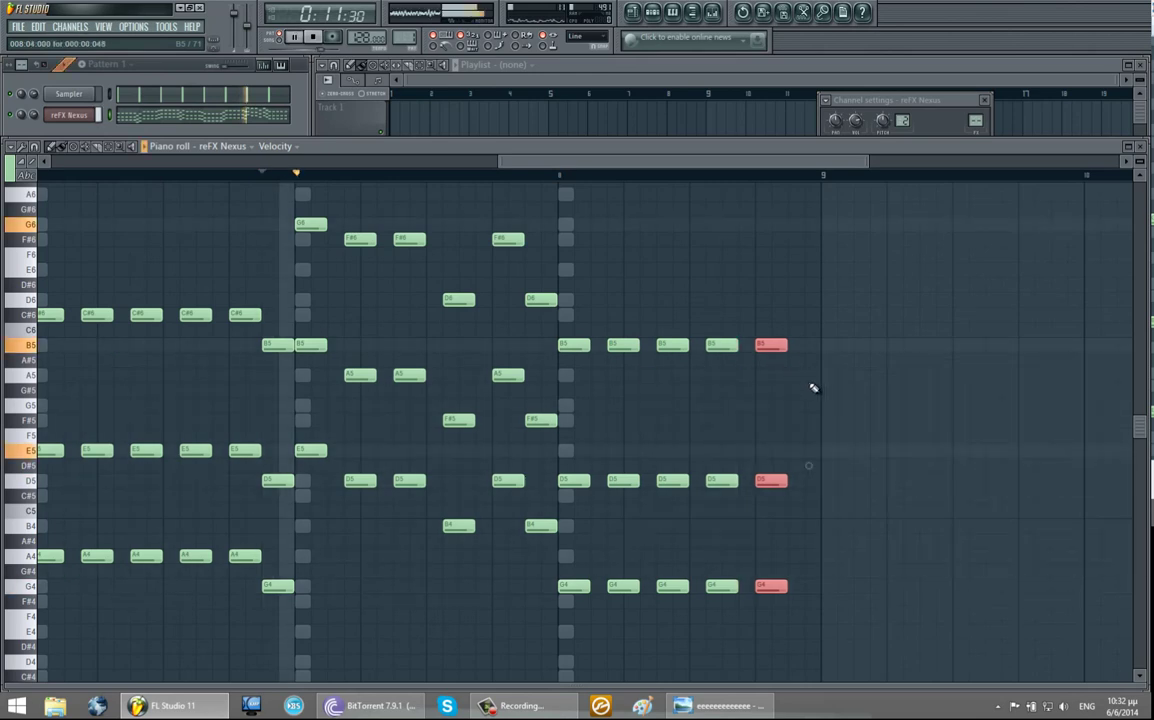
scroll(623, 427, up, 2)
click(611, 426)
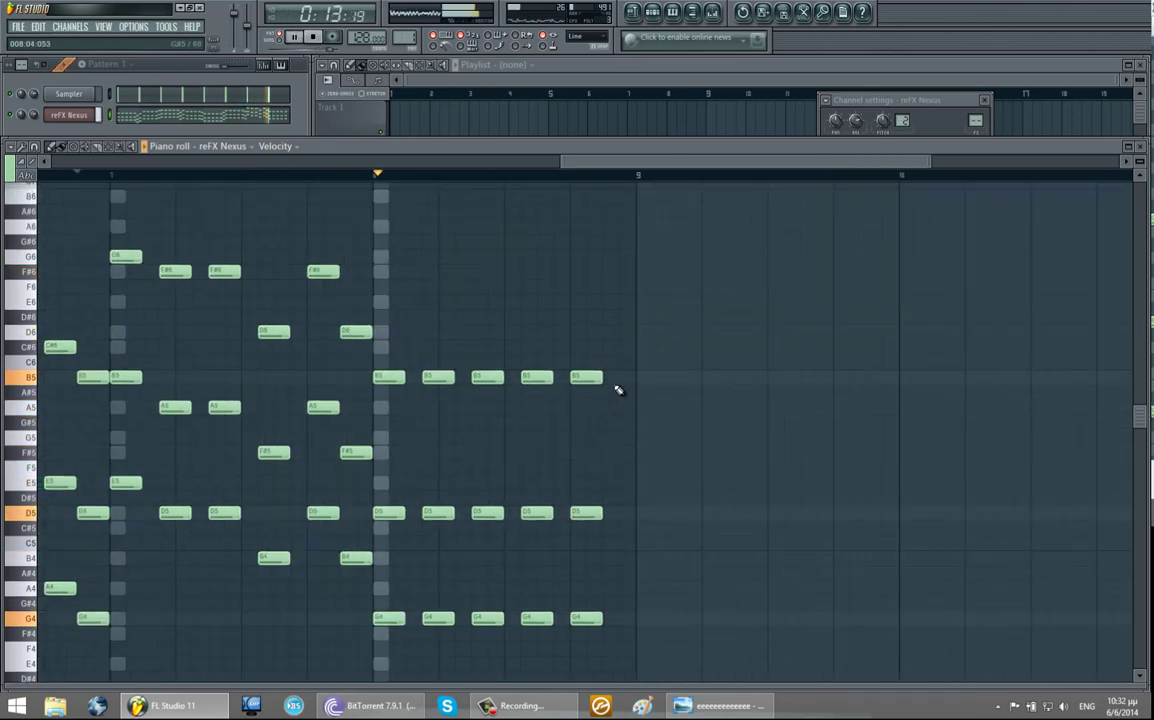
Add a chord of C#6, E5 and A4 at the end of bar 8, checking it with playback.
click(607, 347)
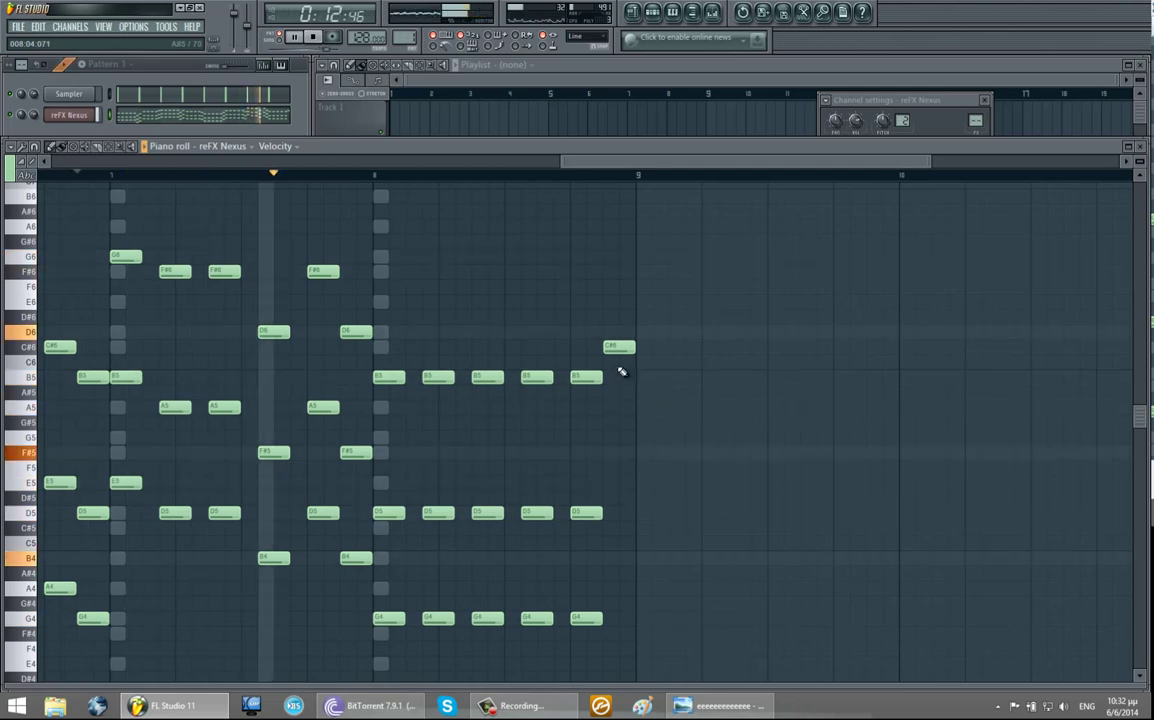
key(space)
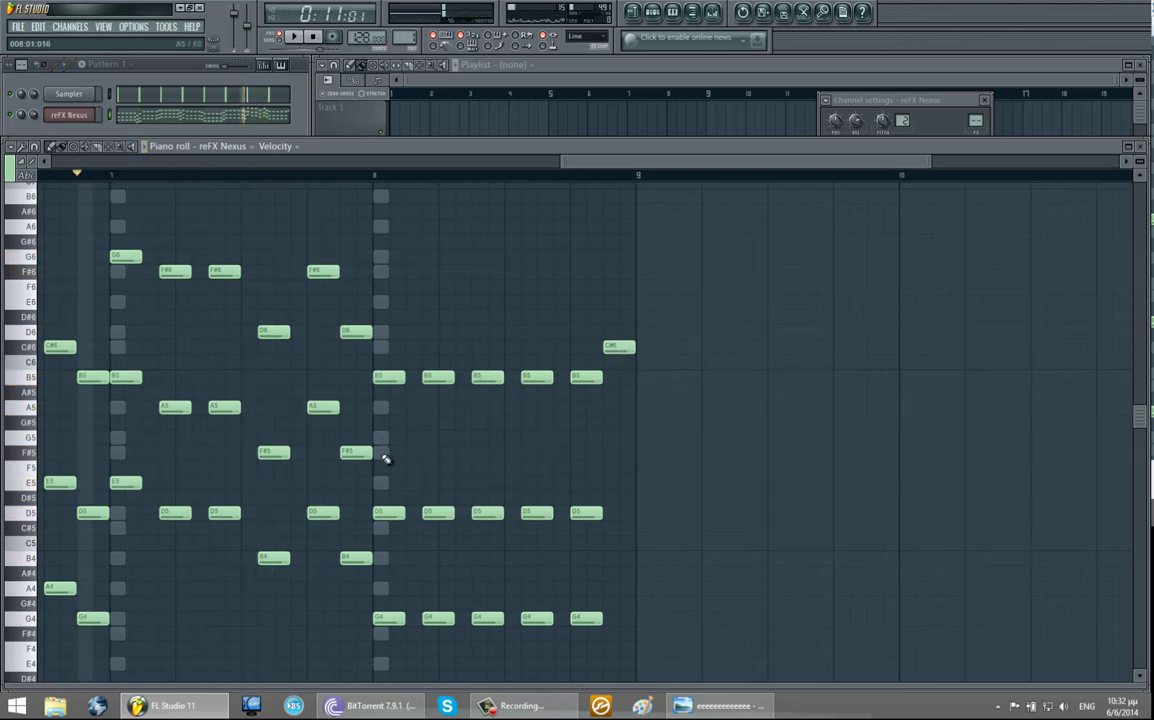
click(605, 483)
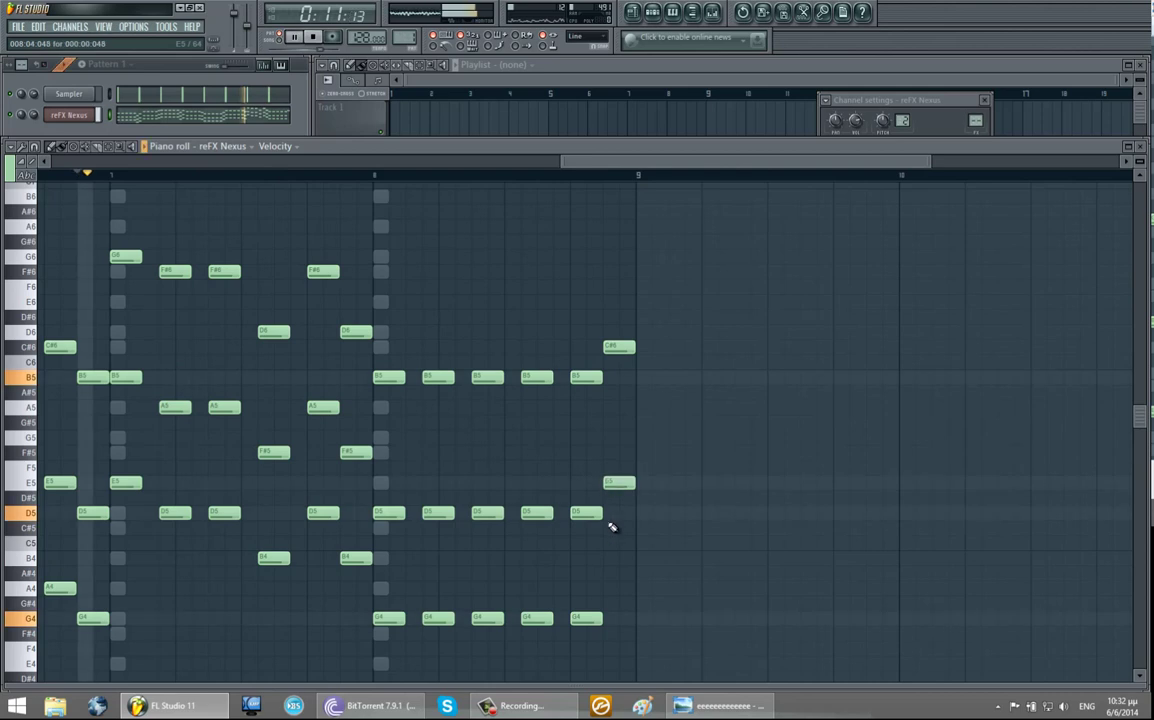
key(space)
scroll(450, 430, down, 3)
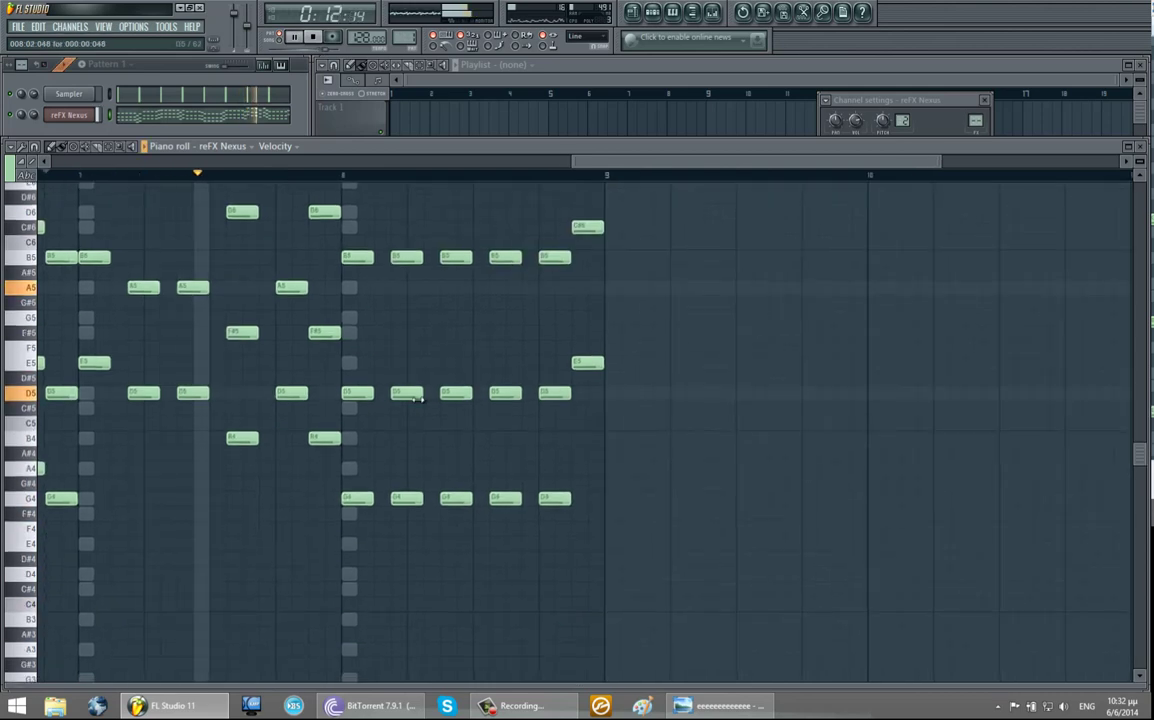
click(587, 469)
key(space)
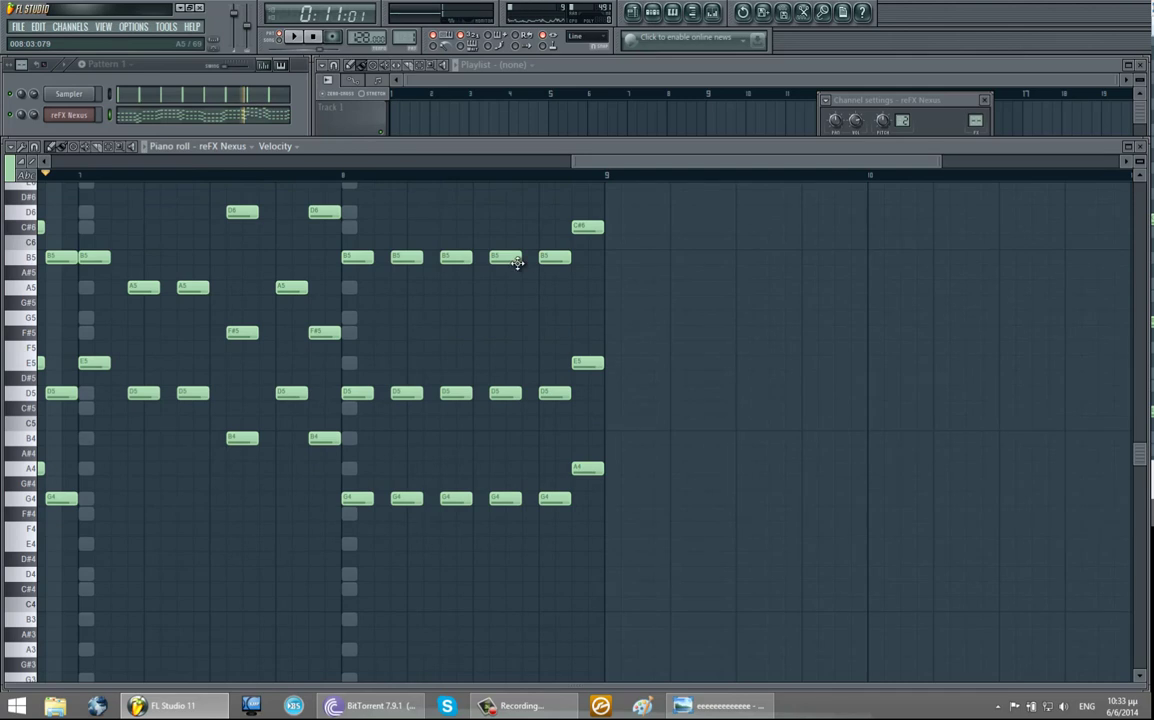
Lower the fourth chord in bar 8 to A5, C#5 and F#4, and play back the melody.
drag(506, 258, 506, 288)
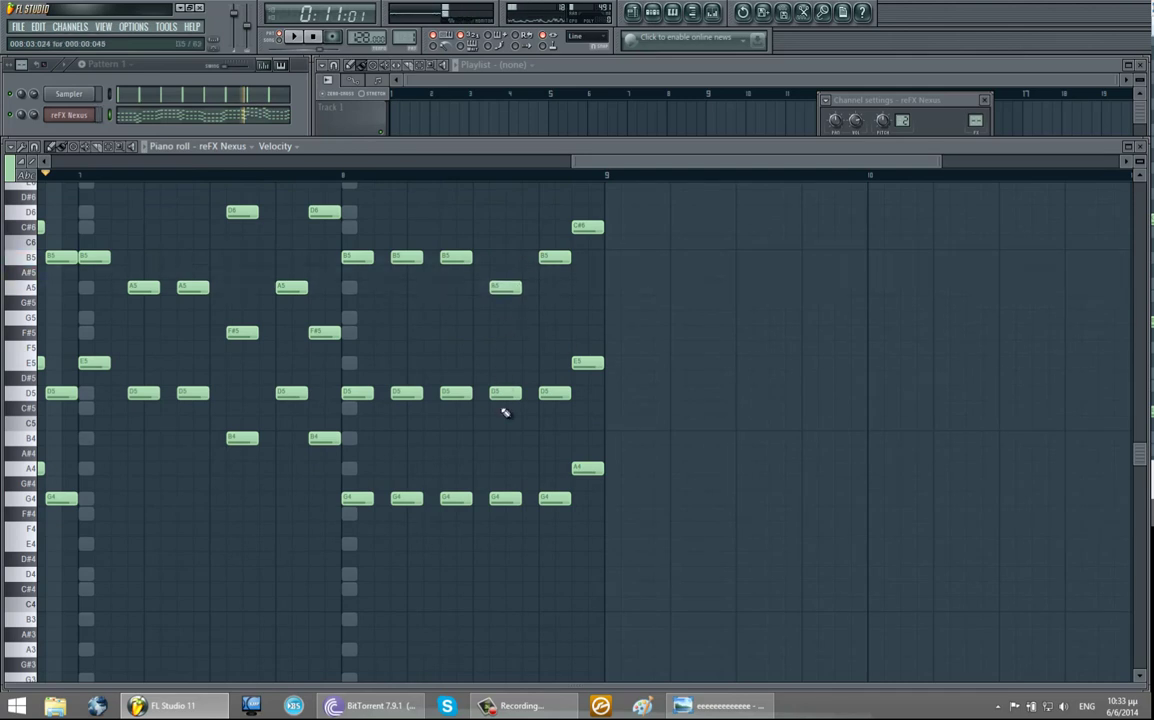
drag(505, 395, 505, 409)
drag(505, 499, 505, 514)
key(space)
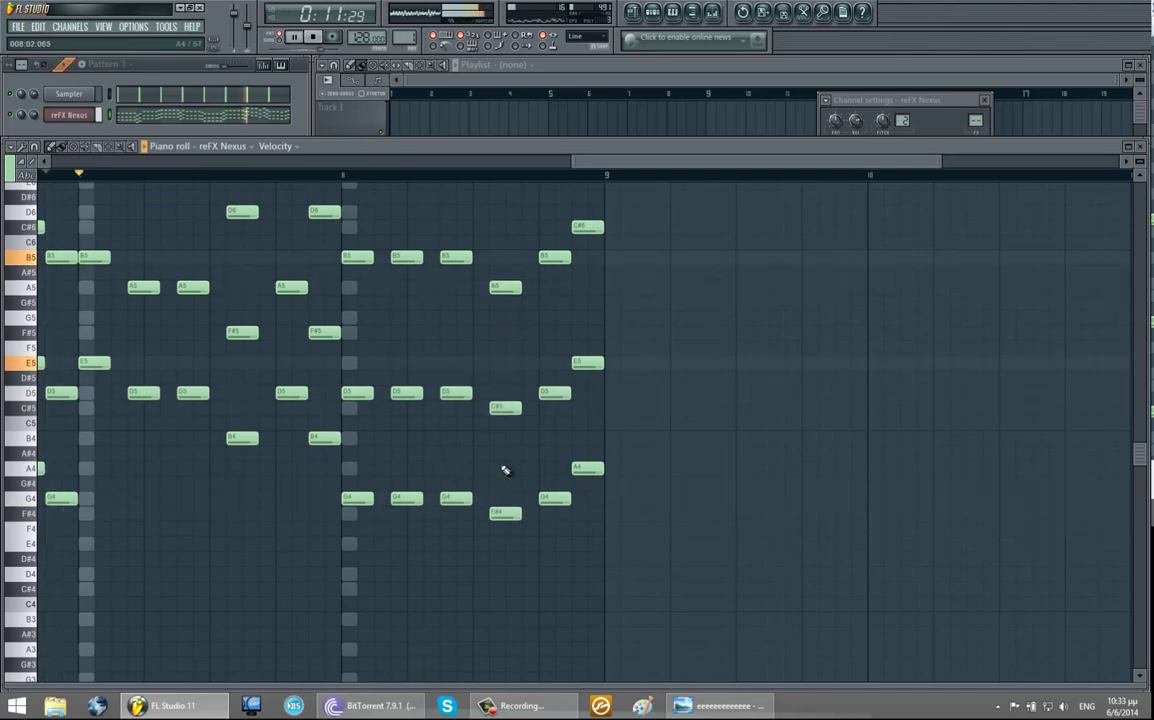
scroll(505, 470, up, 2)
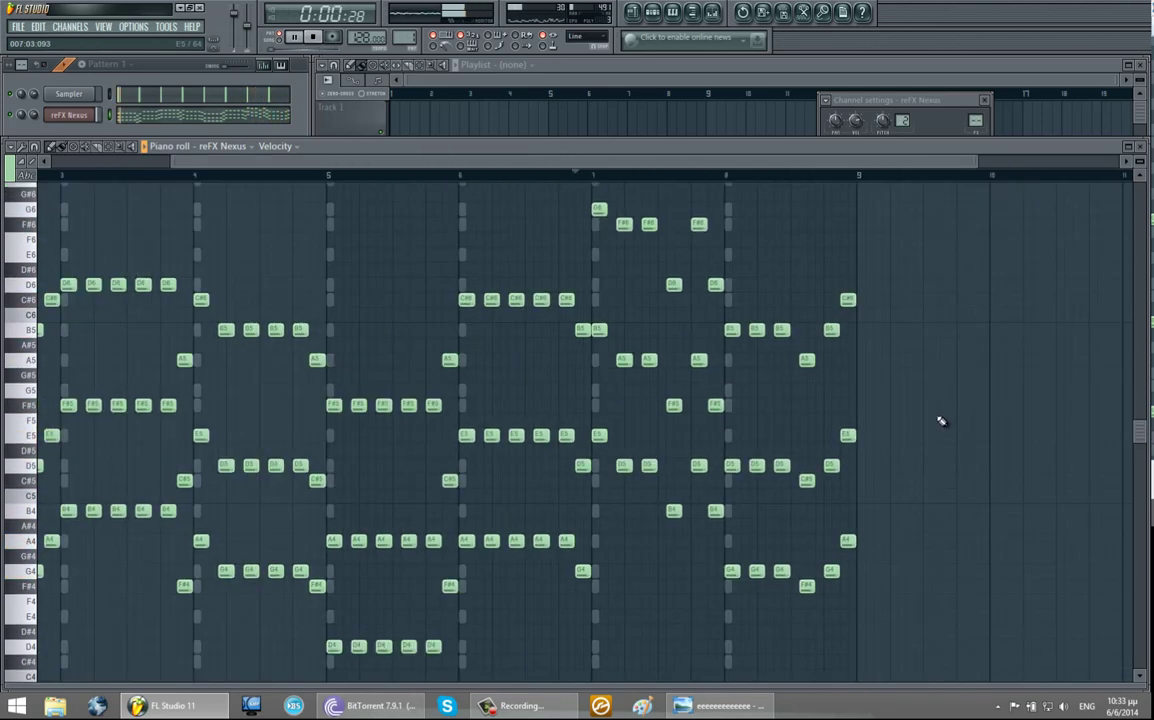
scroll(652, 399, down, 2)
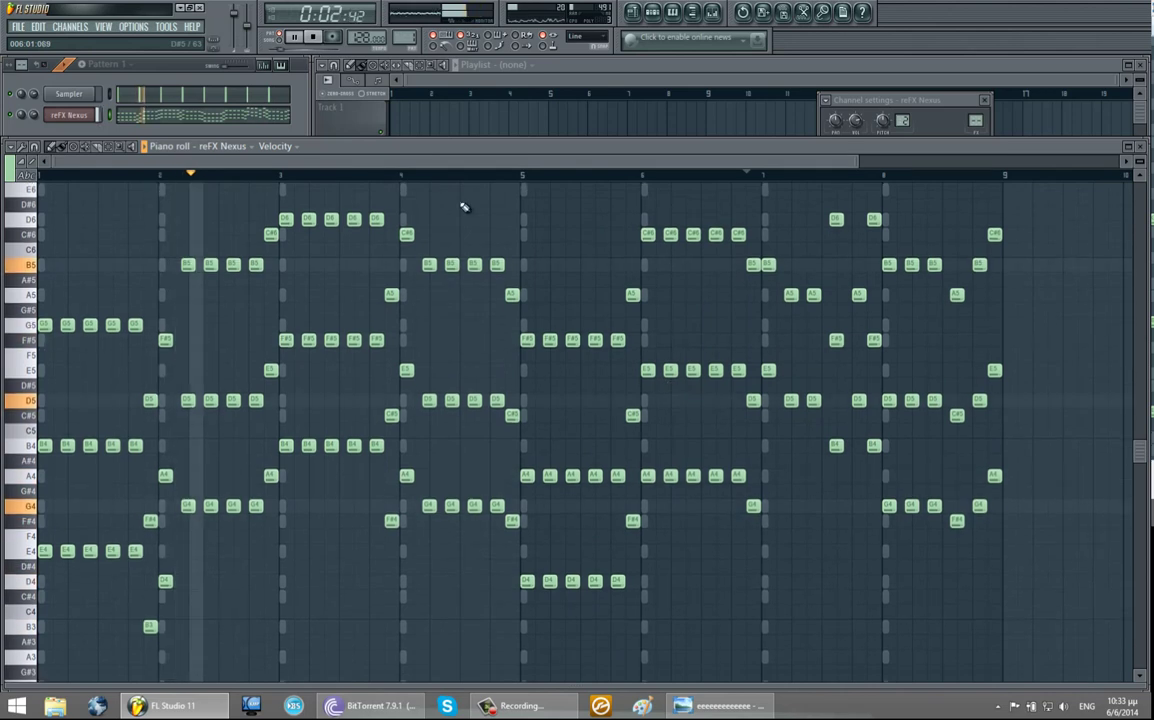
Route the Nexus channel to mixer Insert 1 and load Fruity Parametric EQ 2 in its first effect slot.
key(F9)
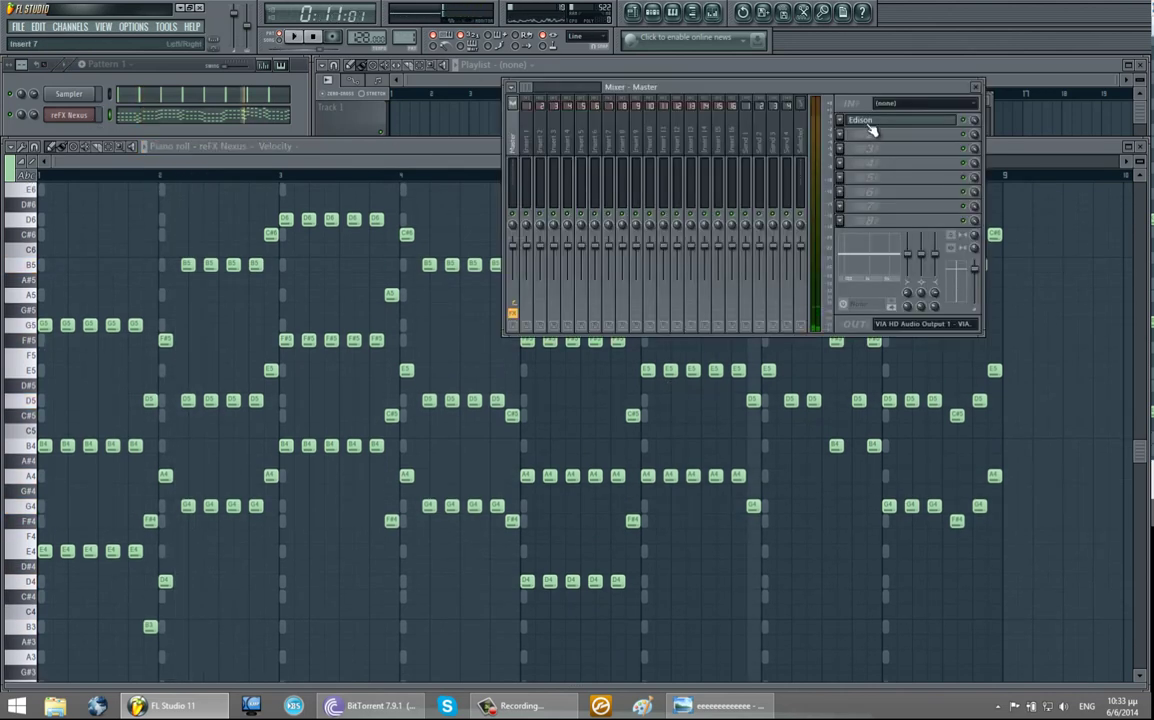
click(219, 121)
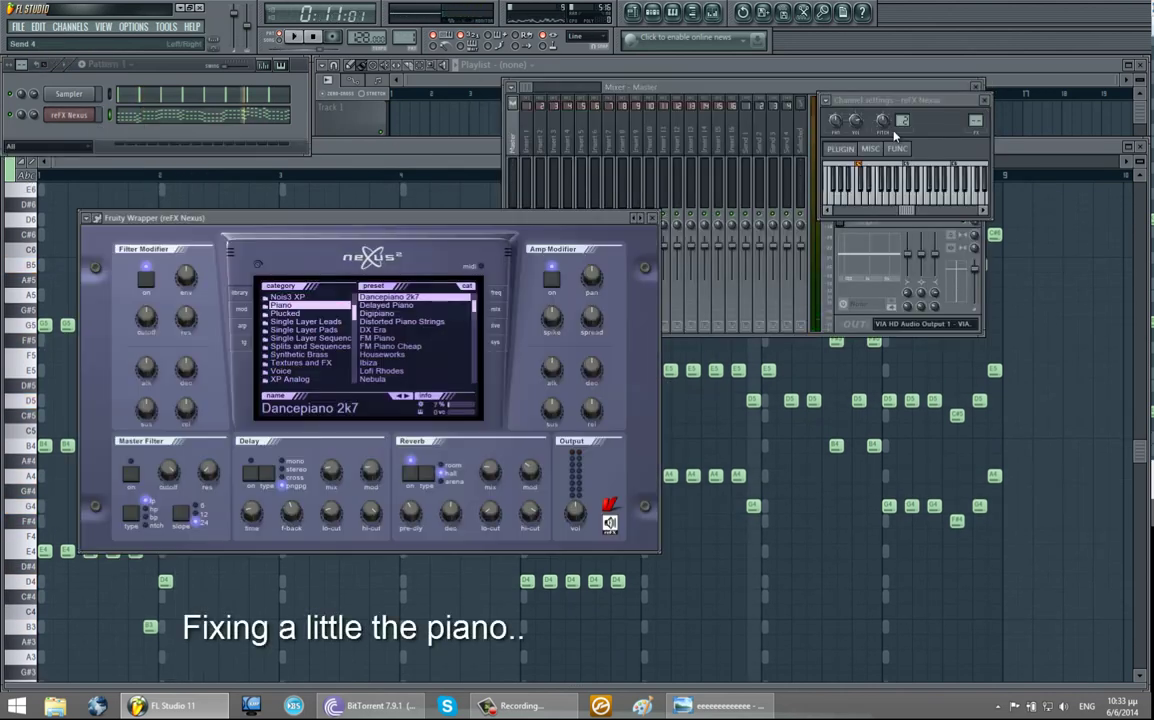
drag(975, 120, 922, 105)
click(777, 122)
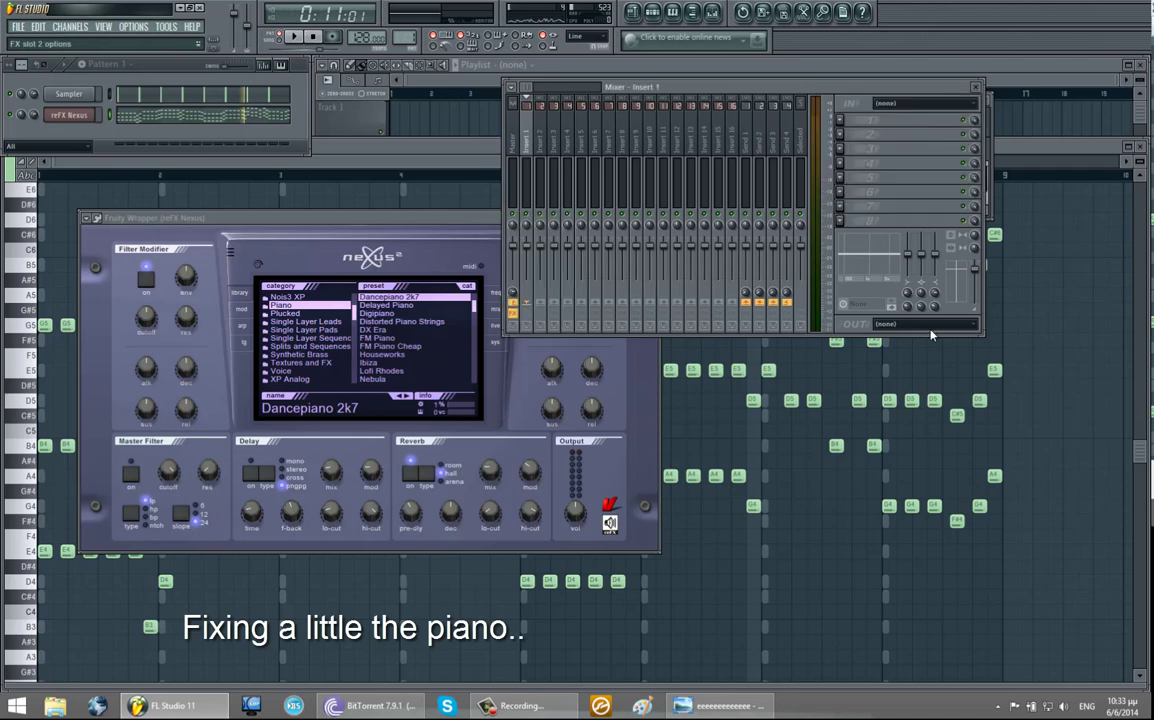
click(840, 128)
click(978, 607)
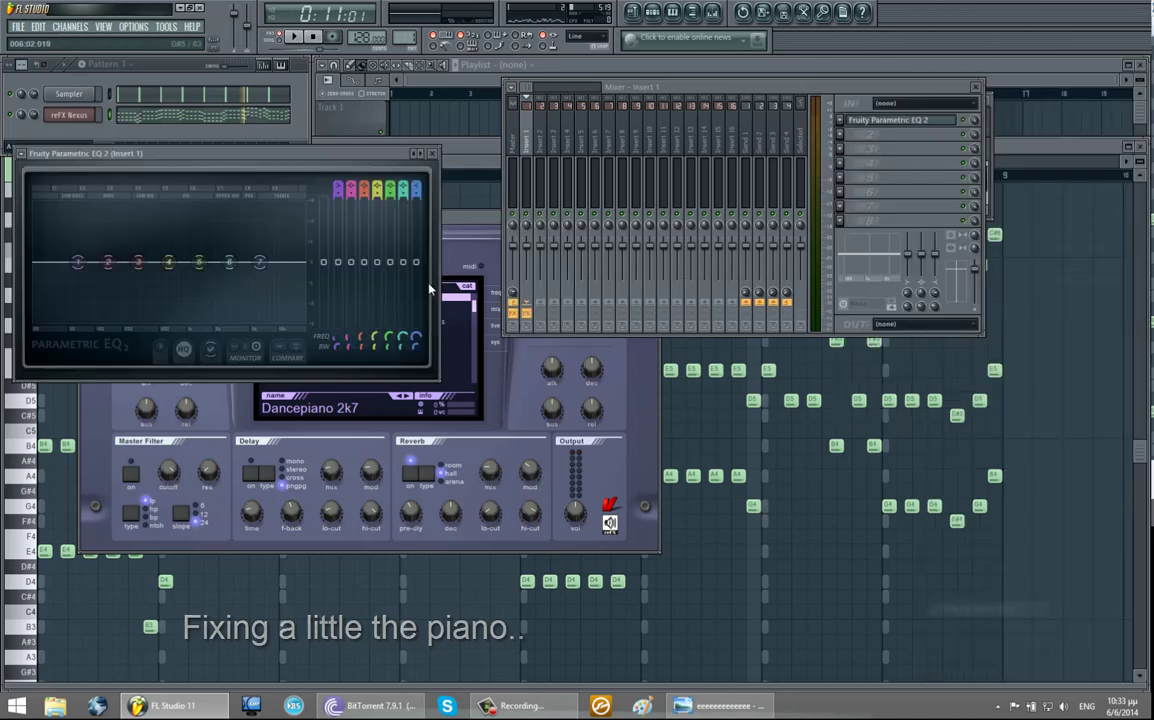
Shape the piano's EQ during playback: boost band 7, cut band 6 and lower band 1 to about -13.7 dB at 113 Hz.
drag(245, 322, 256, 323)
drag(259, 262, 283, 216)
mouse_move(237, 281)
mouse_down()
mouse_move(260, 276)
mouse_move(250, 285)
mouse_move(244, 275)
mouse_up()
key(space)
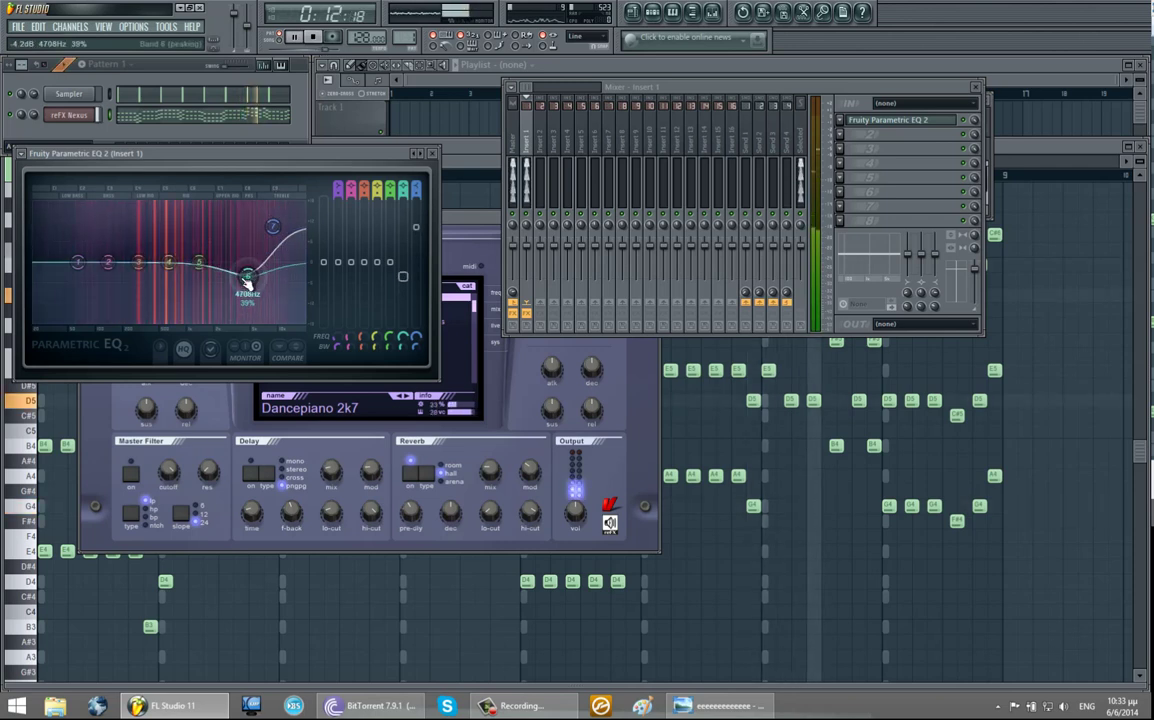
key(space)
key(space)
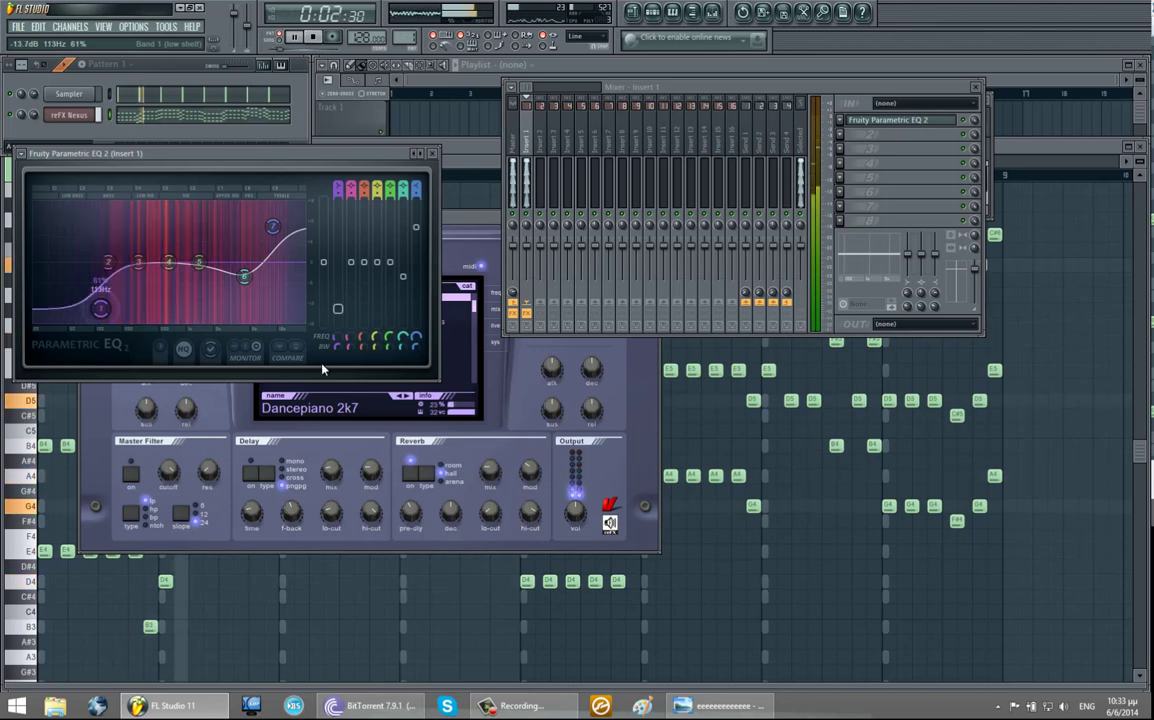
Bring the Nexus piano roll forward and listen to the complete eight-bar melody.
click(786, 484)
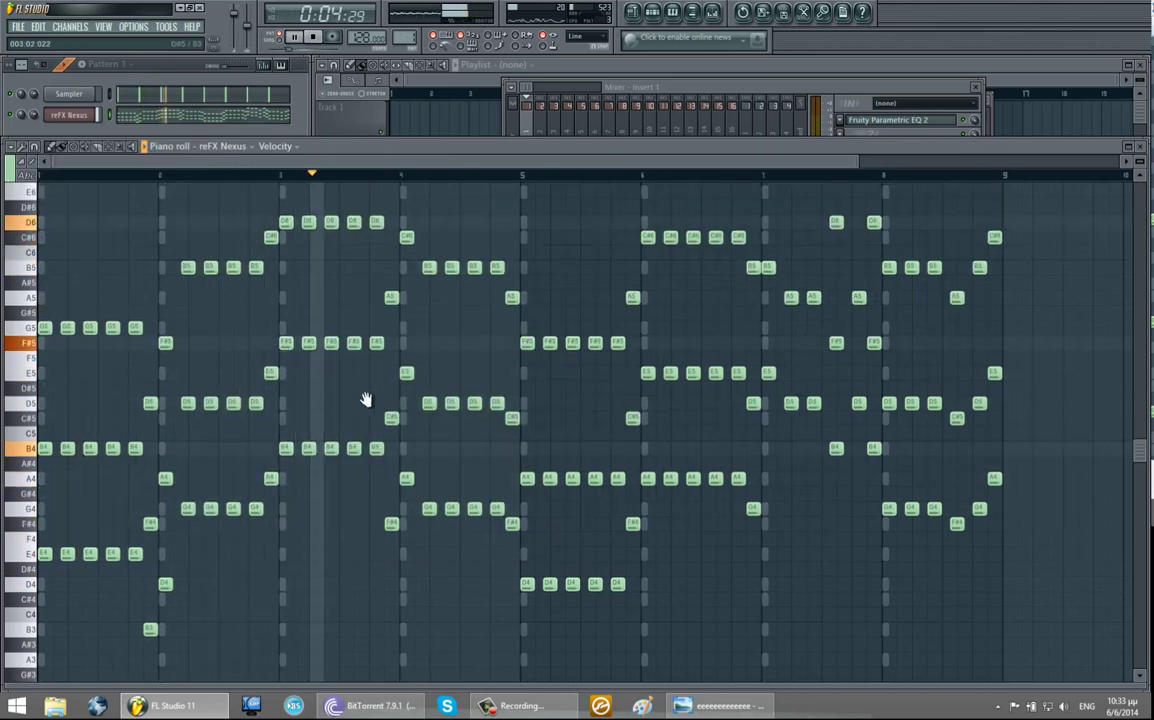
scroll(330, 394, up, 2)
scroll(464, 418, down, 1)
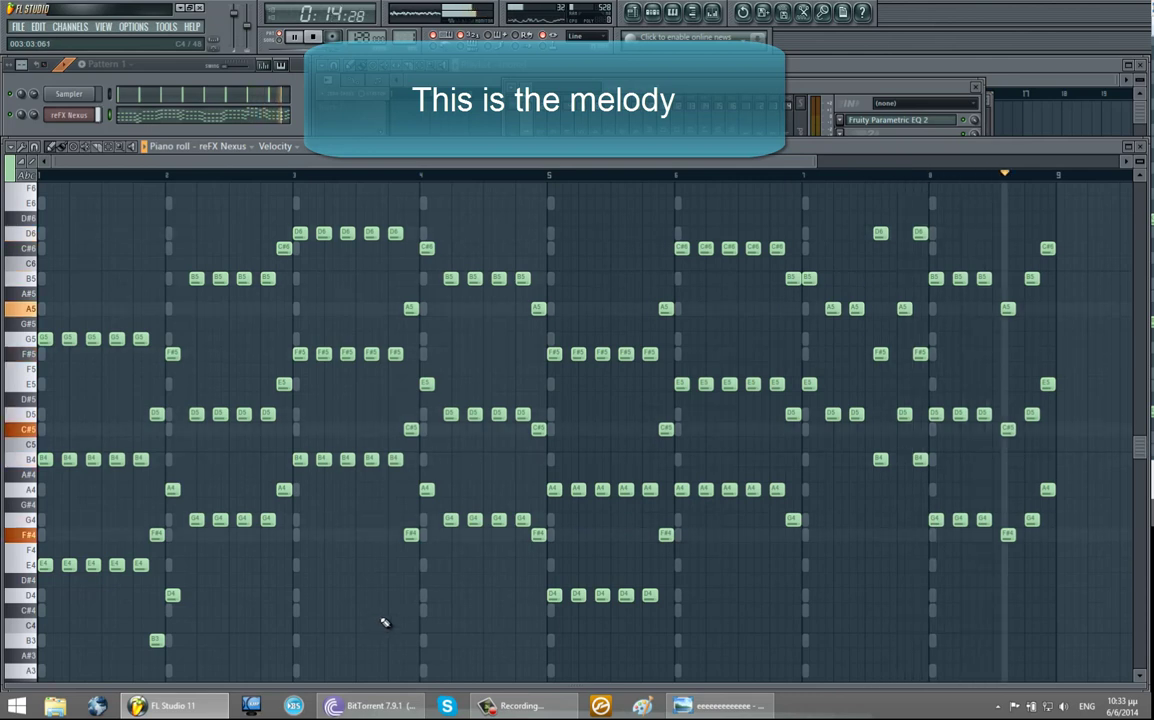
key(space)
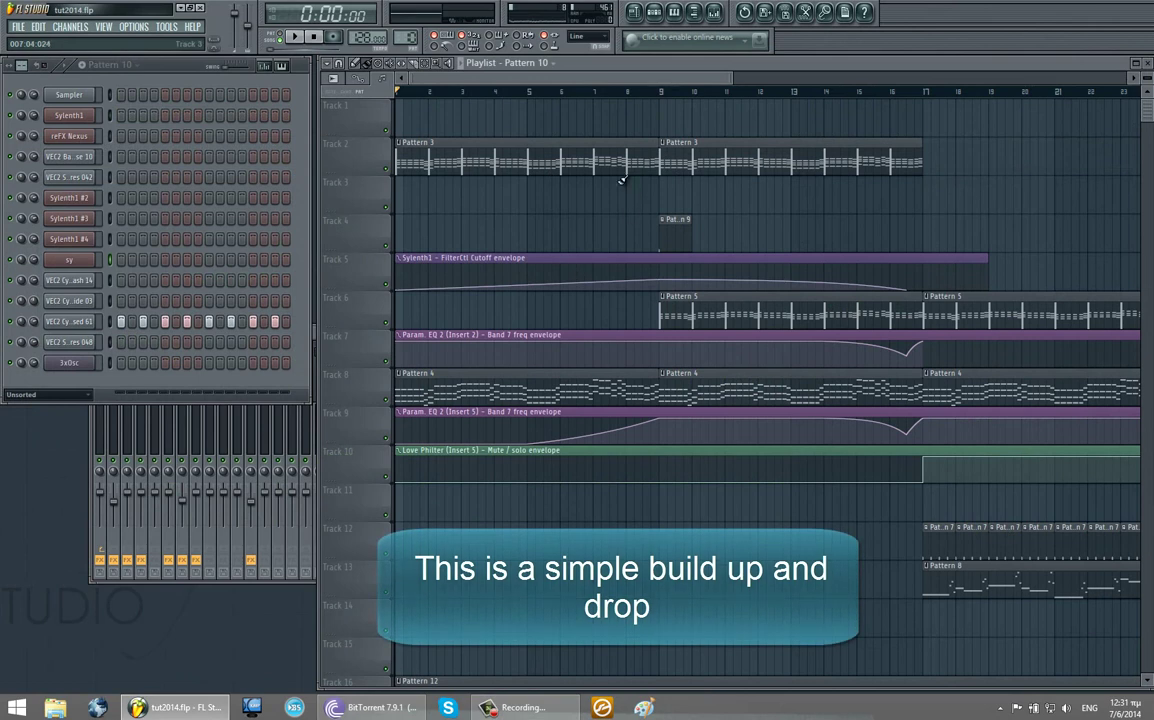
Select Pattern 3 in the tut2014.flp playlist and play it on its own in pattern mode.
click(527, 152)
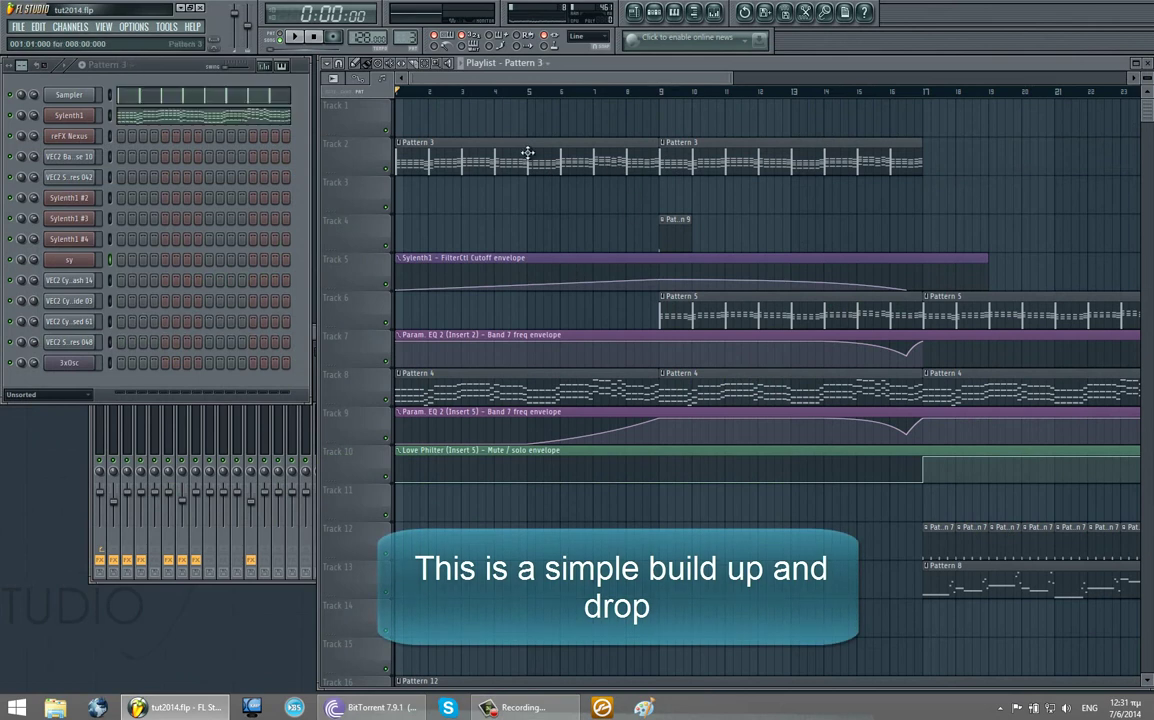
click(581, 94)
click(280, 42)
key(space)
double_click(340, 180)
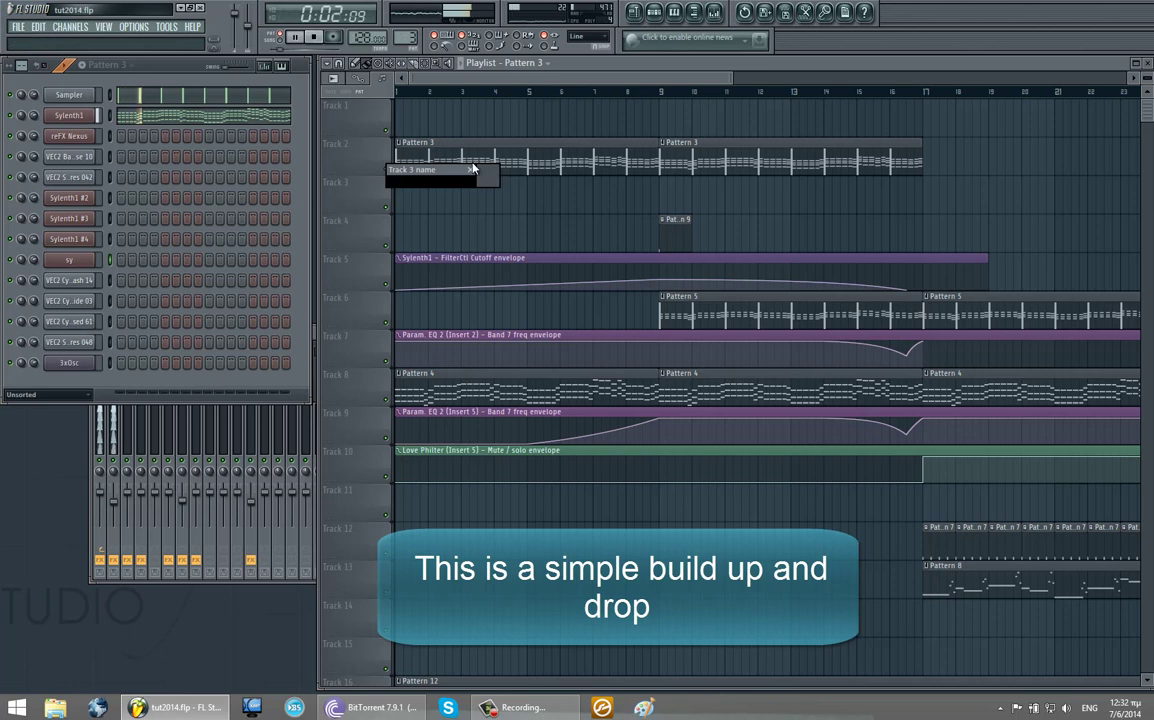
key(Escape)
Select the Pattern 5 piano clip starting at bar 17 and play it on its own in pattern mode.
scroll(550, 240, right, 10)
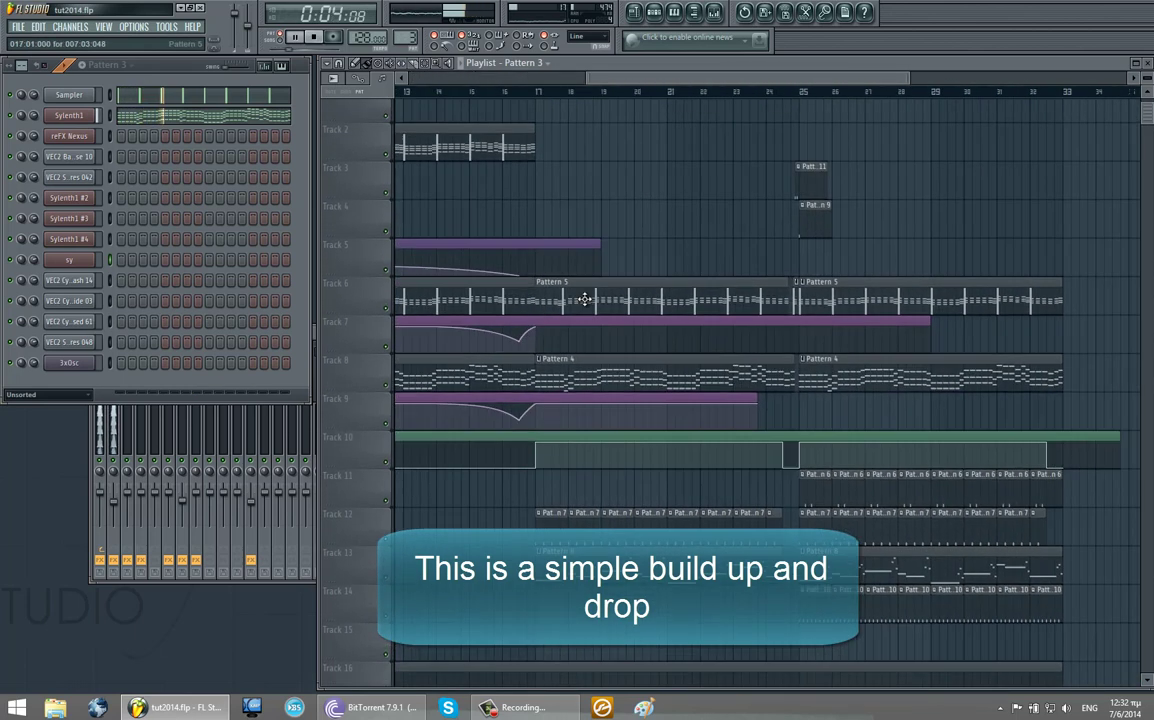
key(space)
click(523, 92)
click(587, 296)
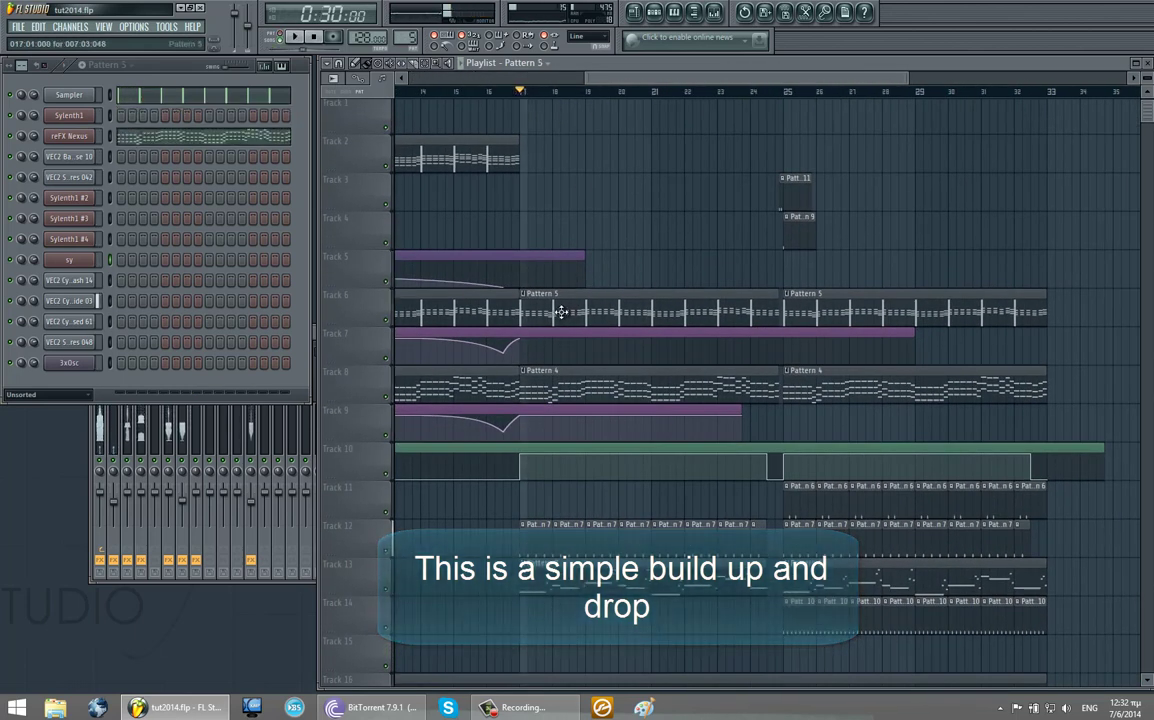
key(space)
click(267, 42)
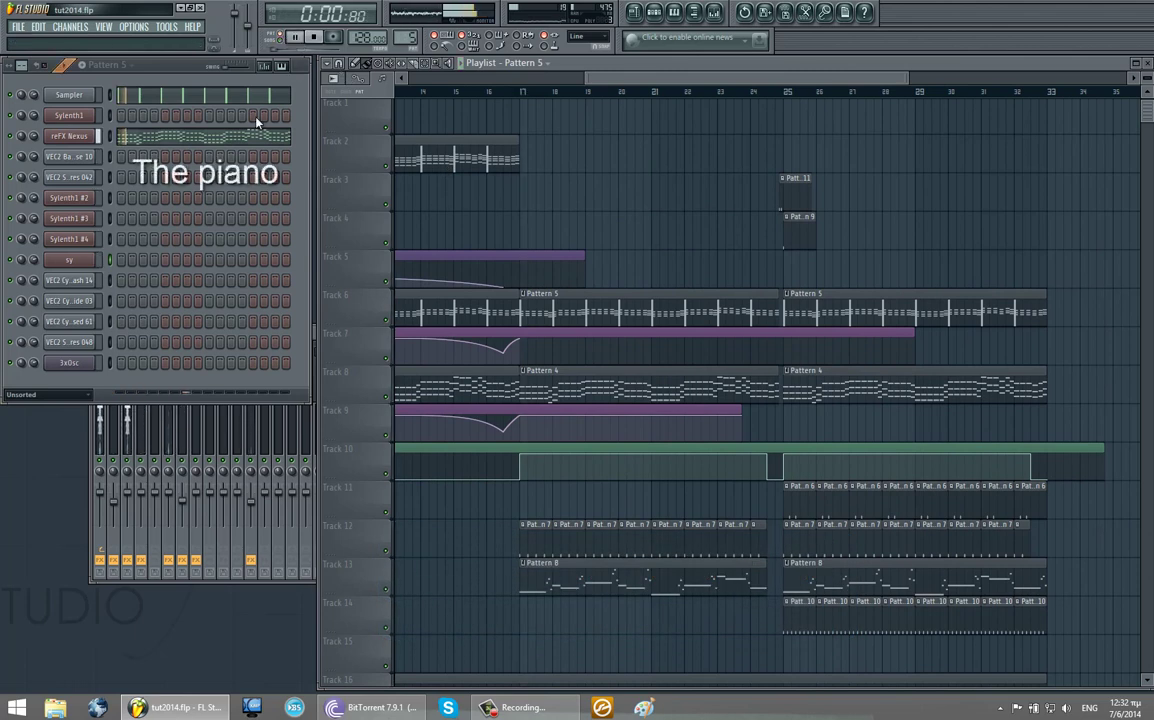
Play Pattern 4 and audition its Sylenth1 #2, #3 and #4 saw layers, with mixer Insert 5 in view.
key(KP_Subtract)
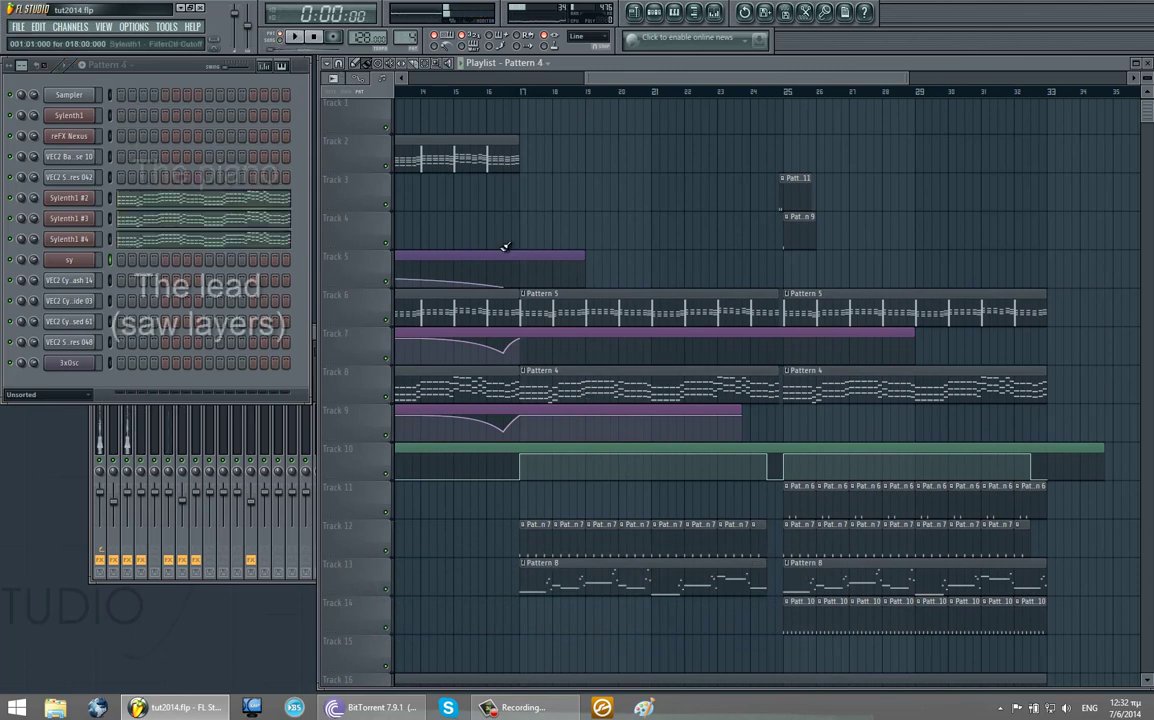
click(97, 425)
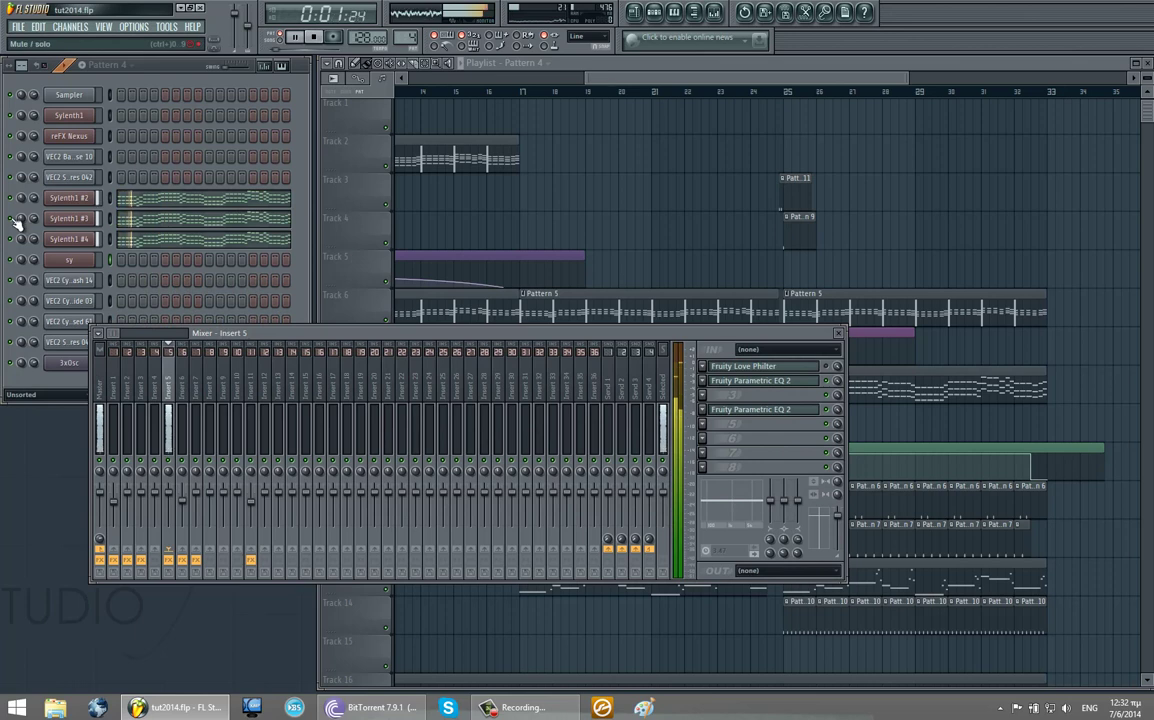
click(78, 222)
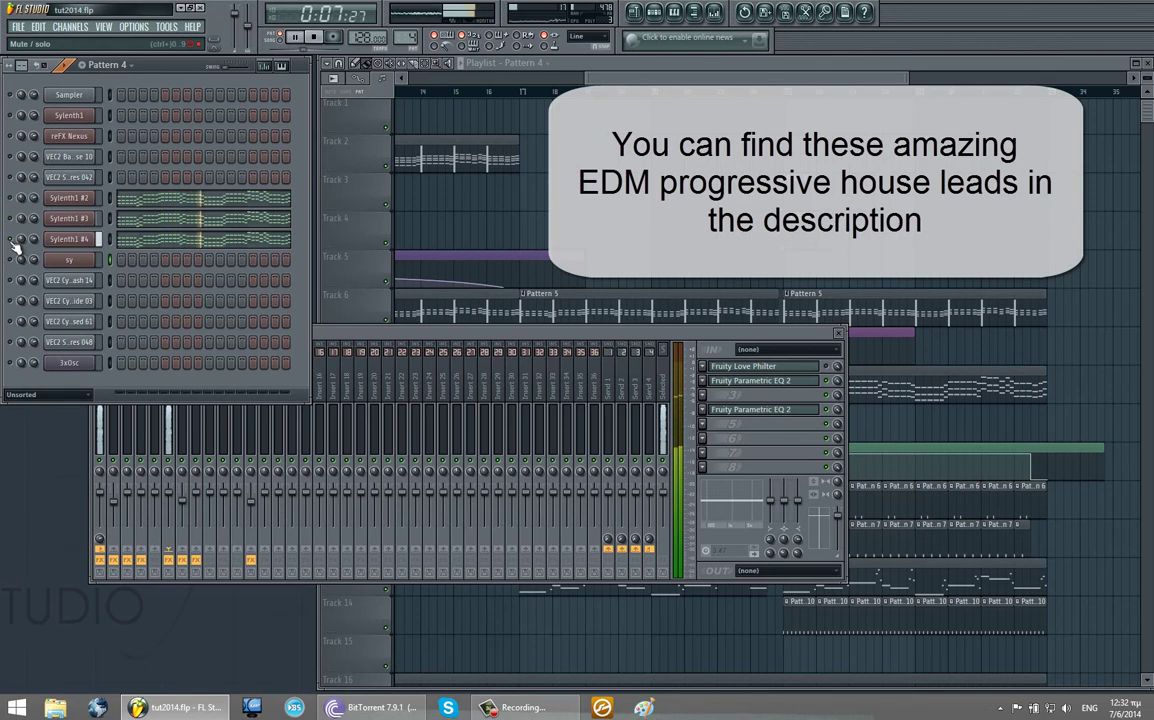
click(68, 240)
click(70, 242)
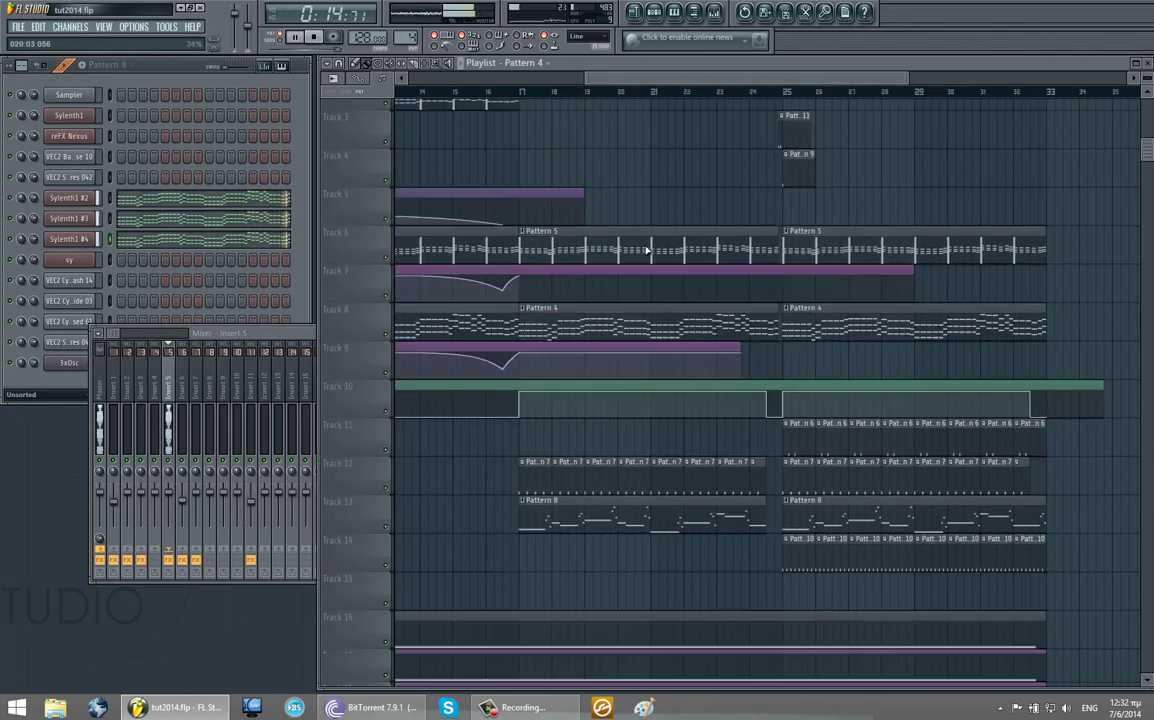
Play the Pattern 8 bass and inspect the effects on mixer Insert 6.
scroll(615, 347, down, 3)
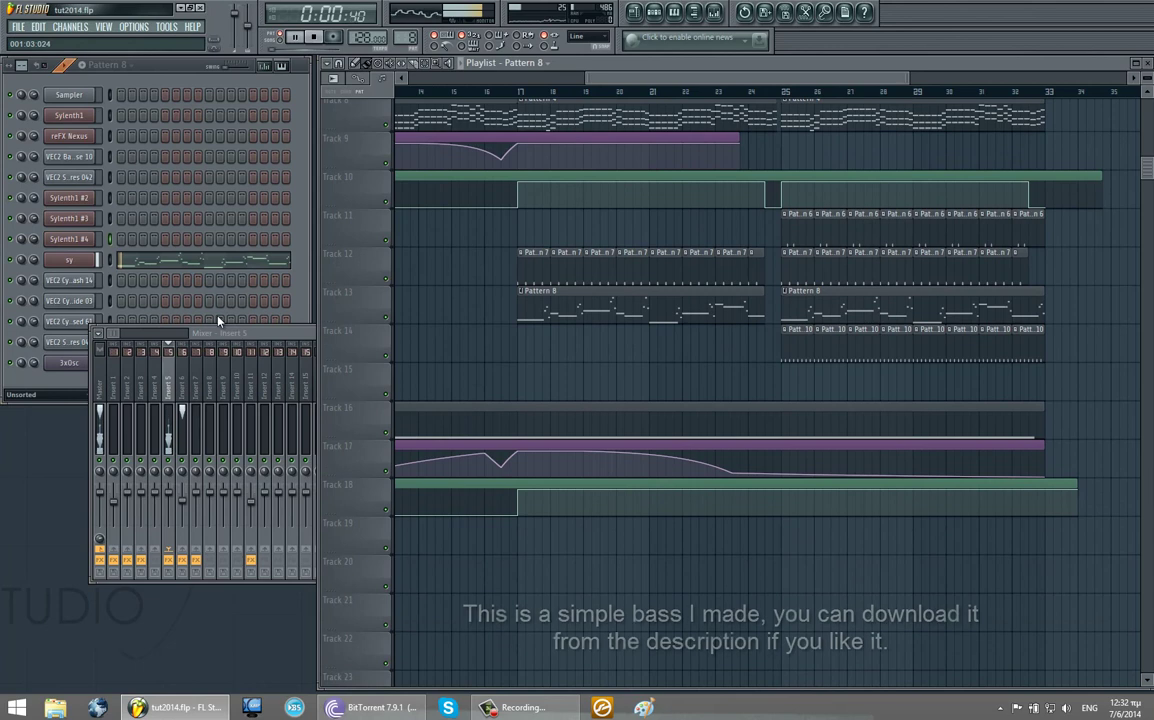
double_click(220, 332)
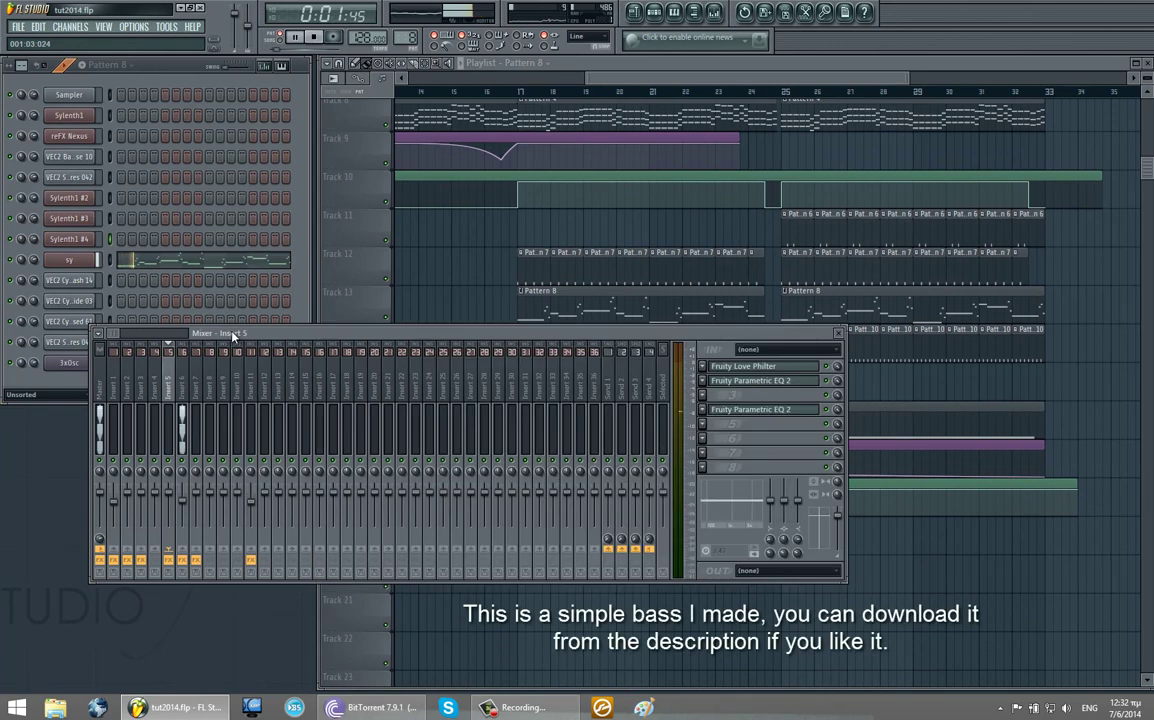
click(181, 384)
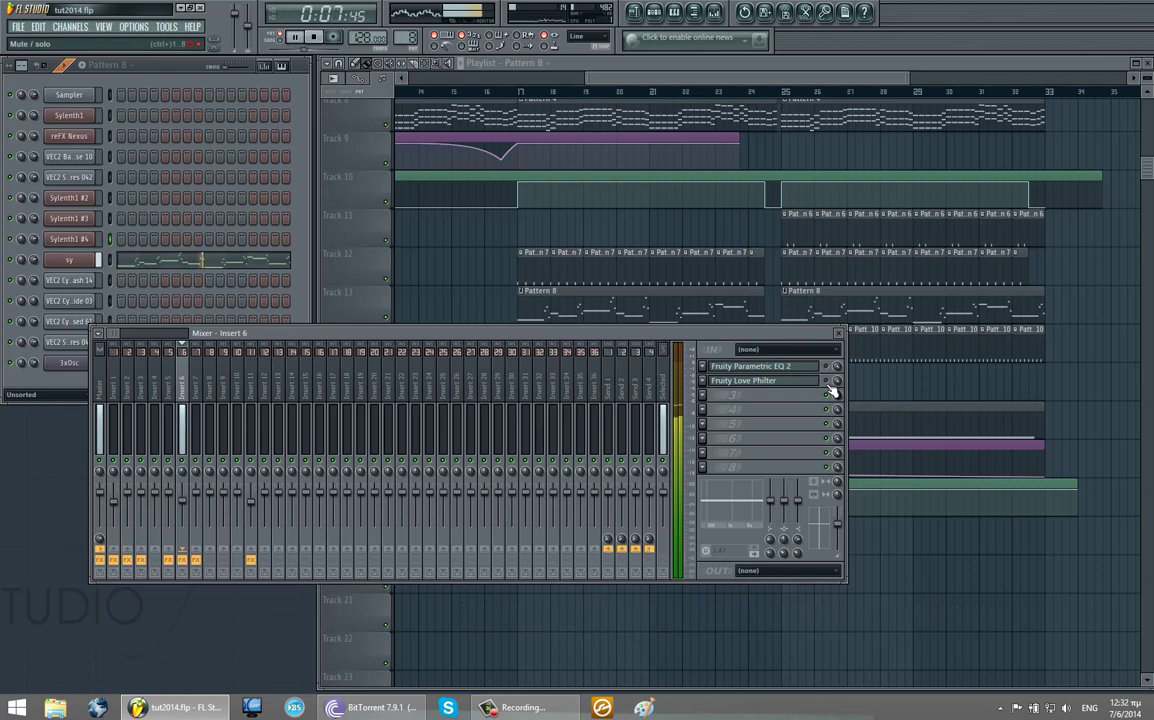
Examine all eight bars of the sy bass in its piano roll and return to the Insert 6 mixer effects.
click(255, 265)
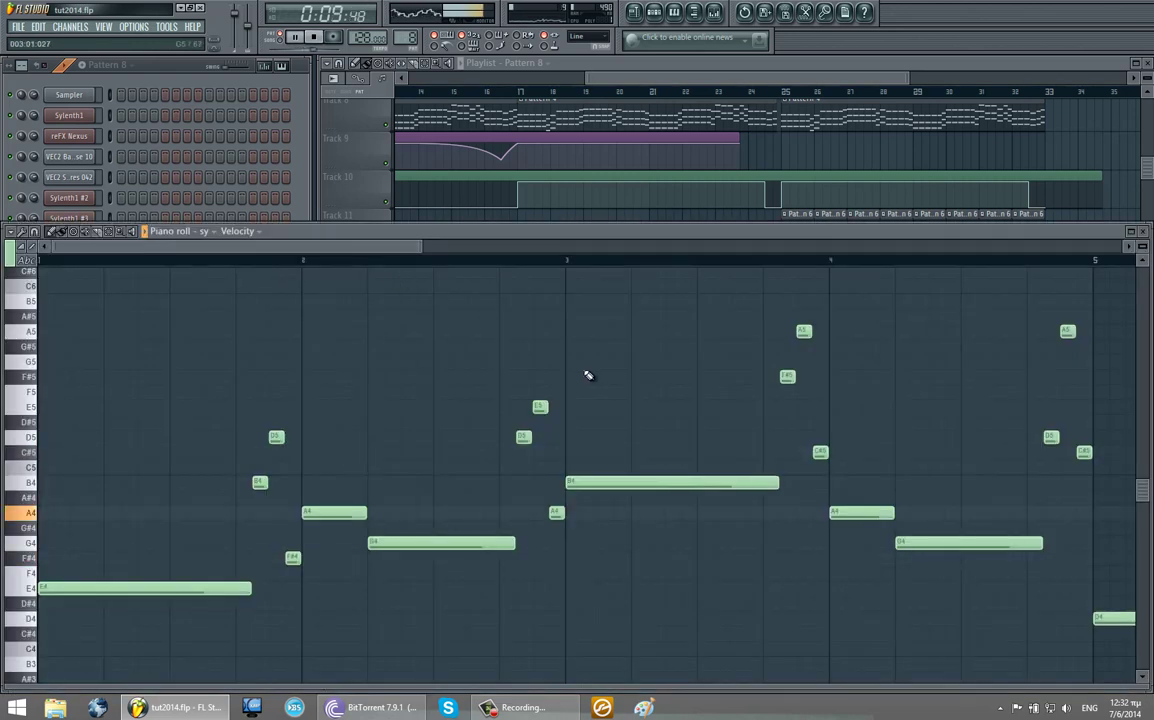
scroll(683, 459, down, 5)
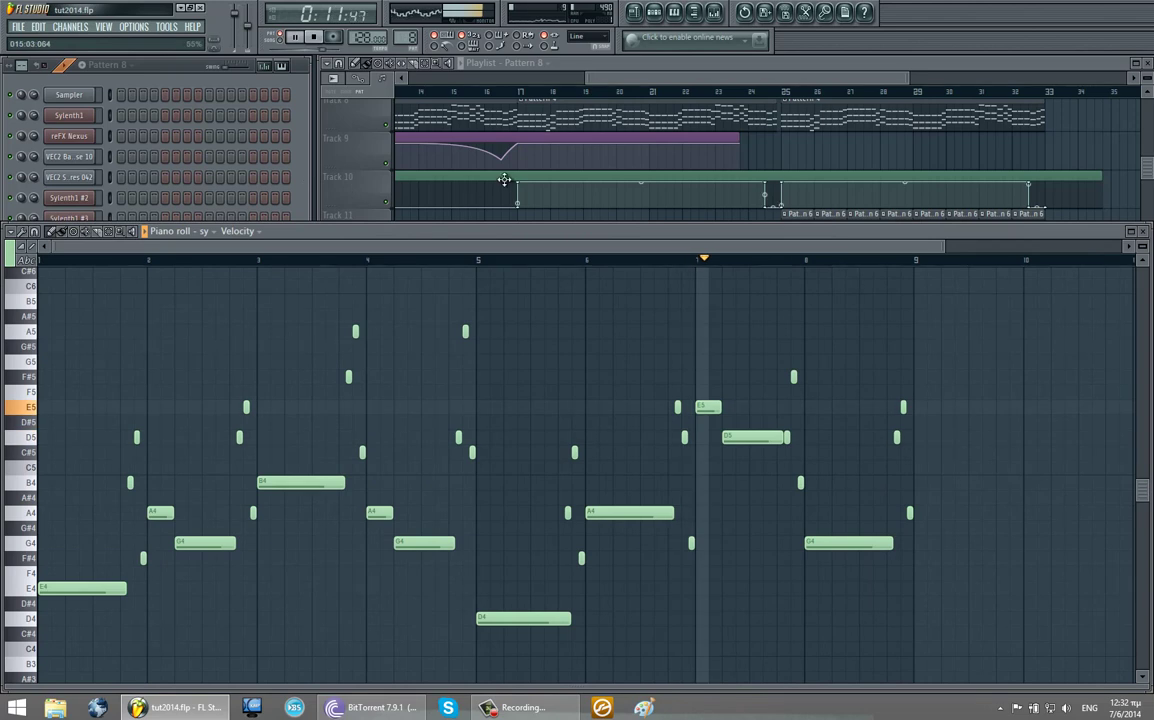
key(F9)
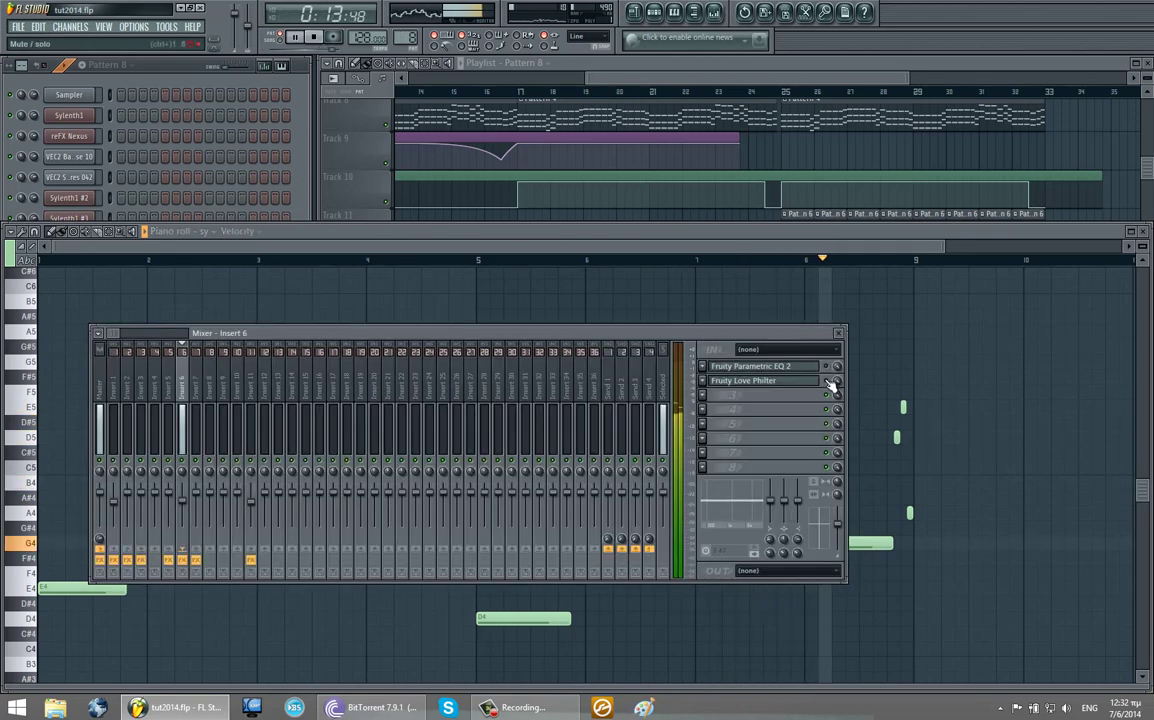
Stop the Pattern 8 playback and play the full arrangement in song mode from bar 1, with all 33 bars in view in the playlist.
key(F5)
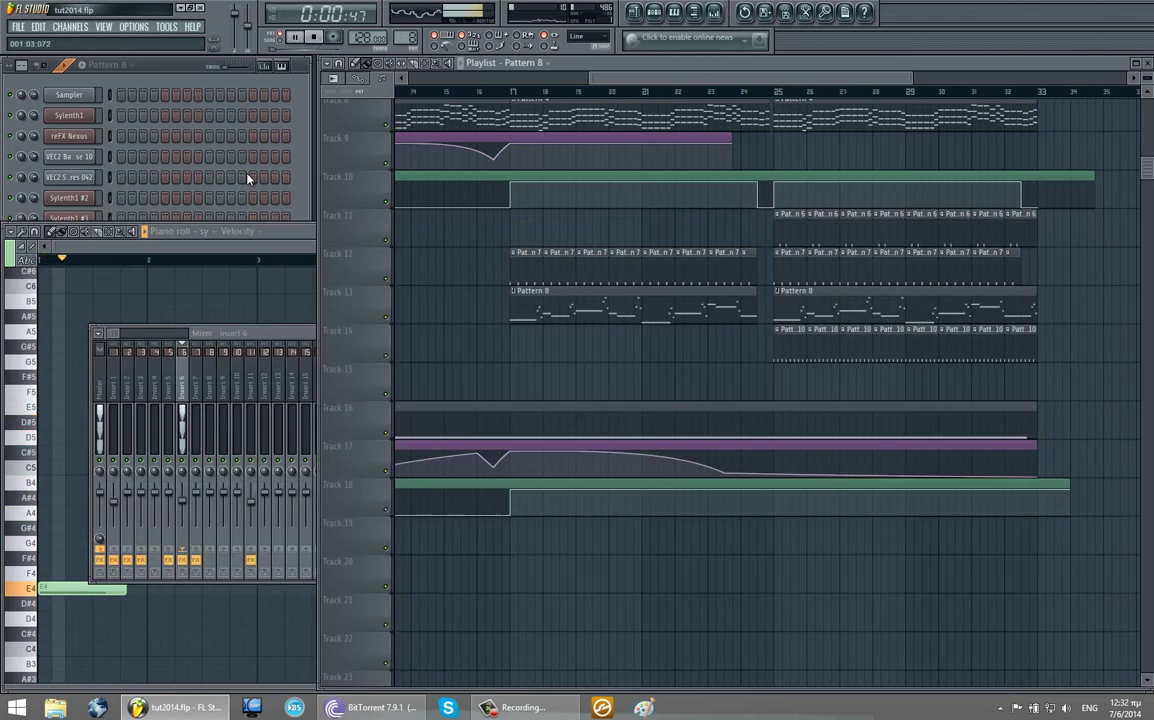
key(F6)
click(515, 98)
key(space)
scroll(491, 175, up, 5)
scroll(491, 175, left, 2)
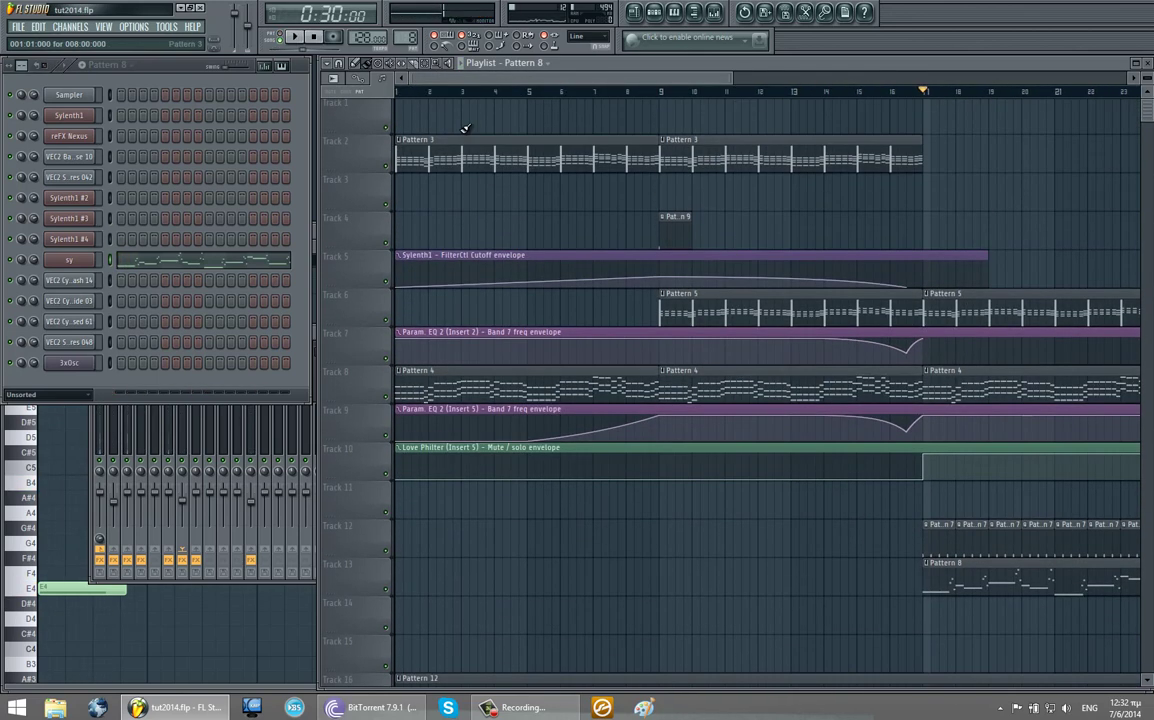
key(space)
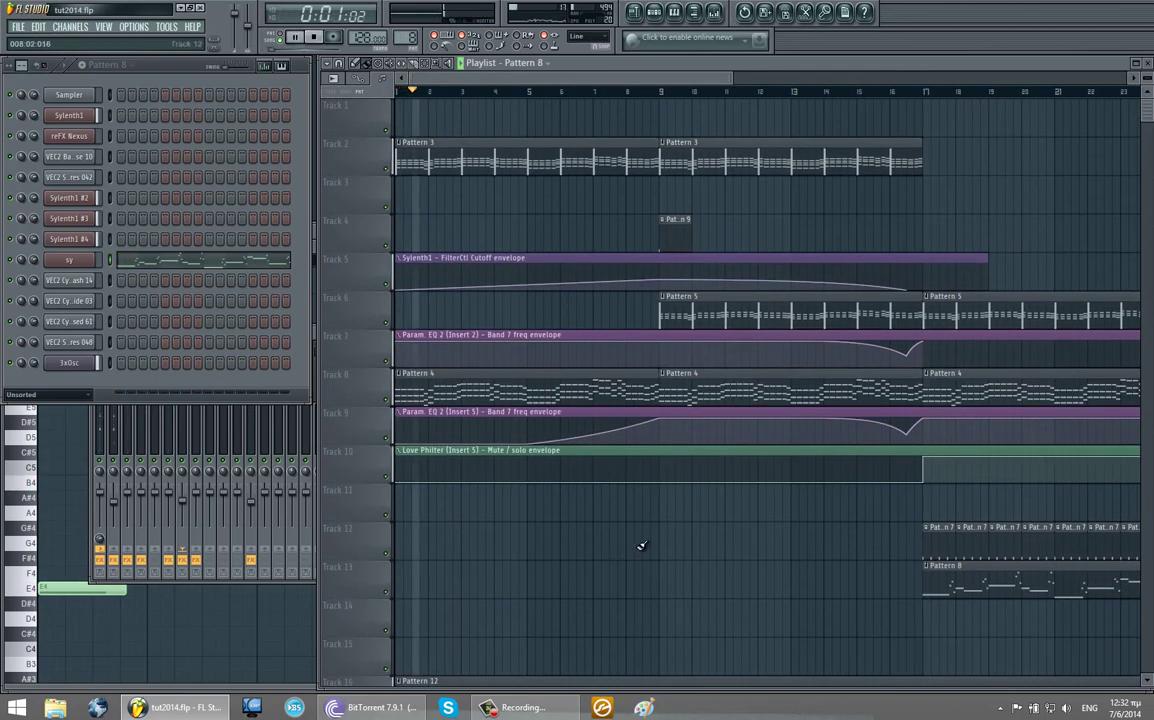
scroll(639, 545, down, 3)
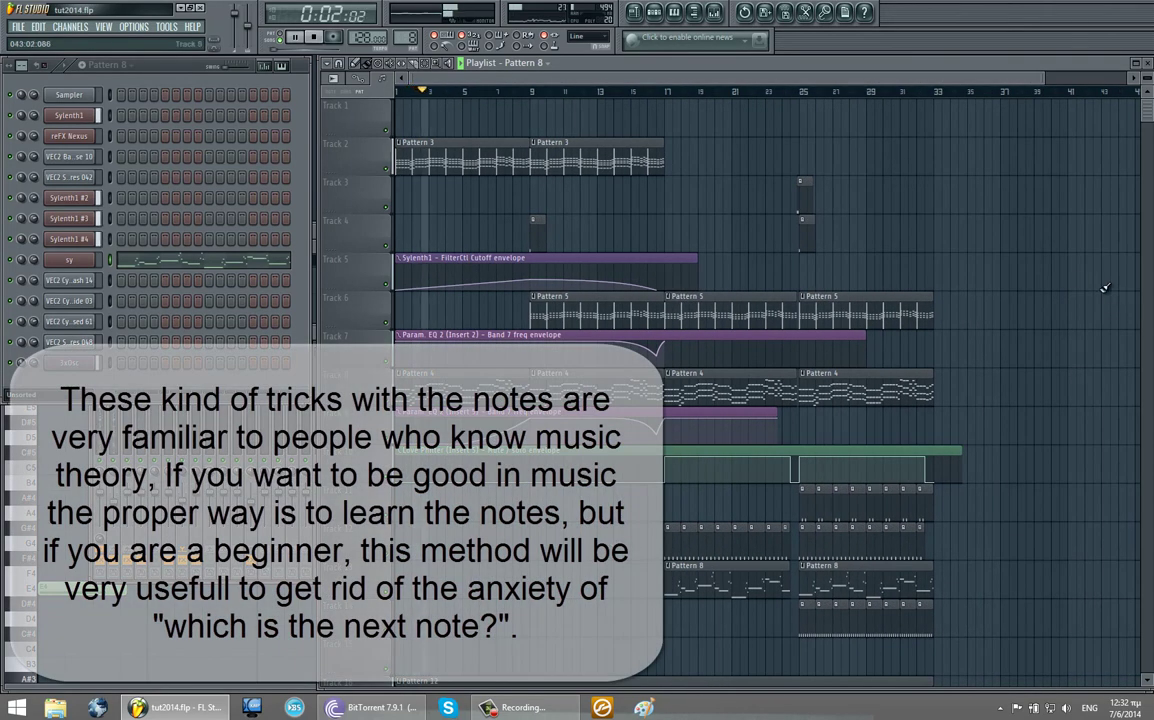
Select the Pattern 3 clip on Track 2 and follow the build-up and drop across the playlist tracks during playback.
click(515, 165)
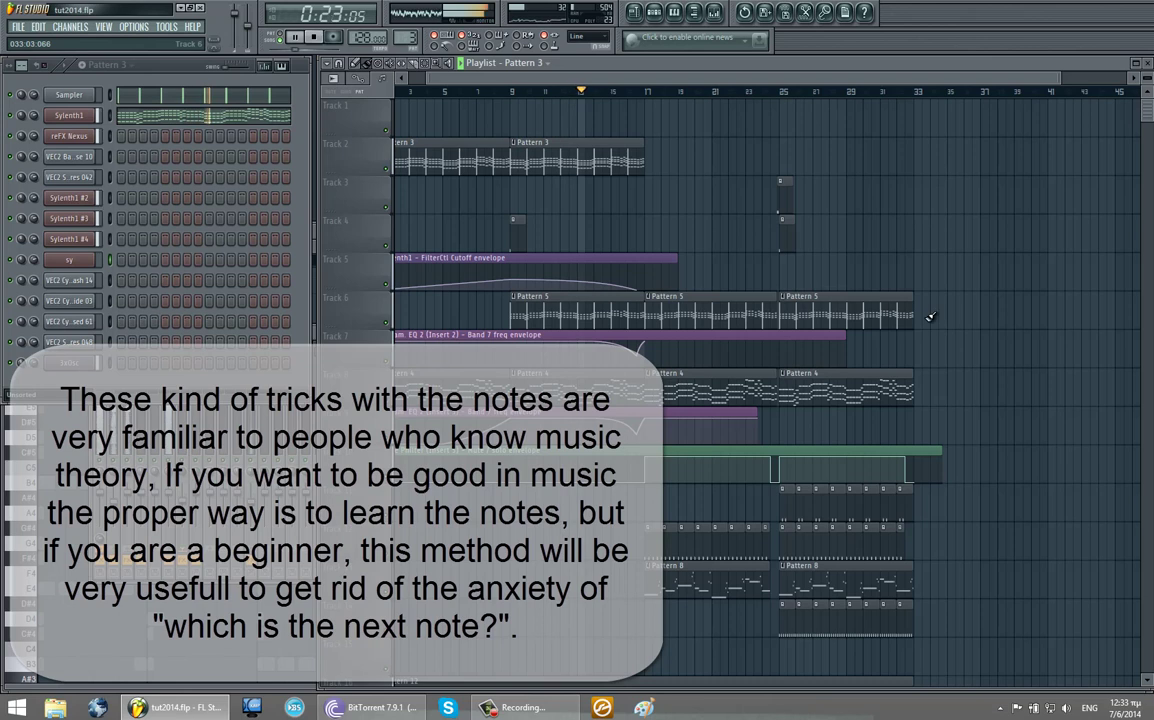
scroll(984, 322, down, 2)
scroll(1006, 340, down, 4)
scroll(1000, 365, up, 4)
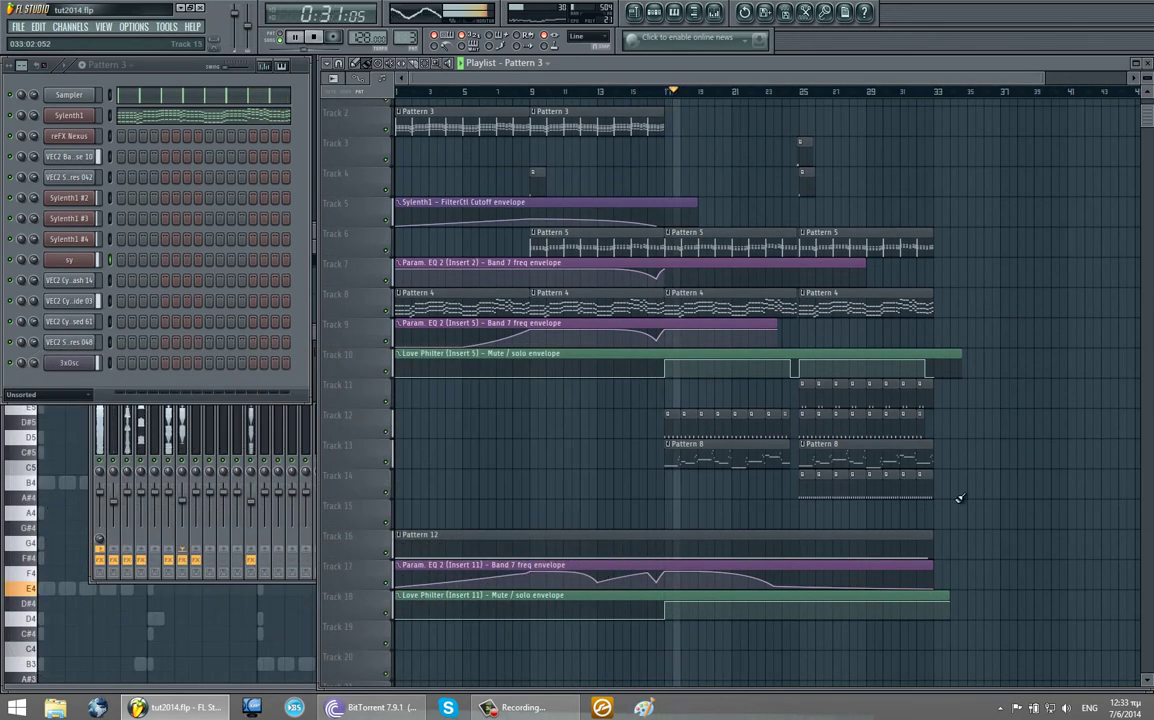
scroll(1010, 500, right, 3)
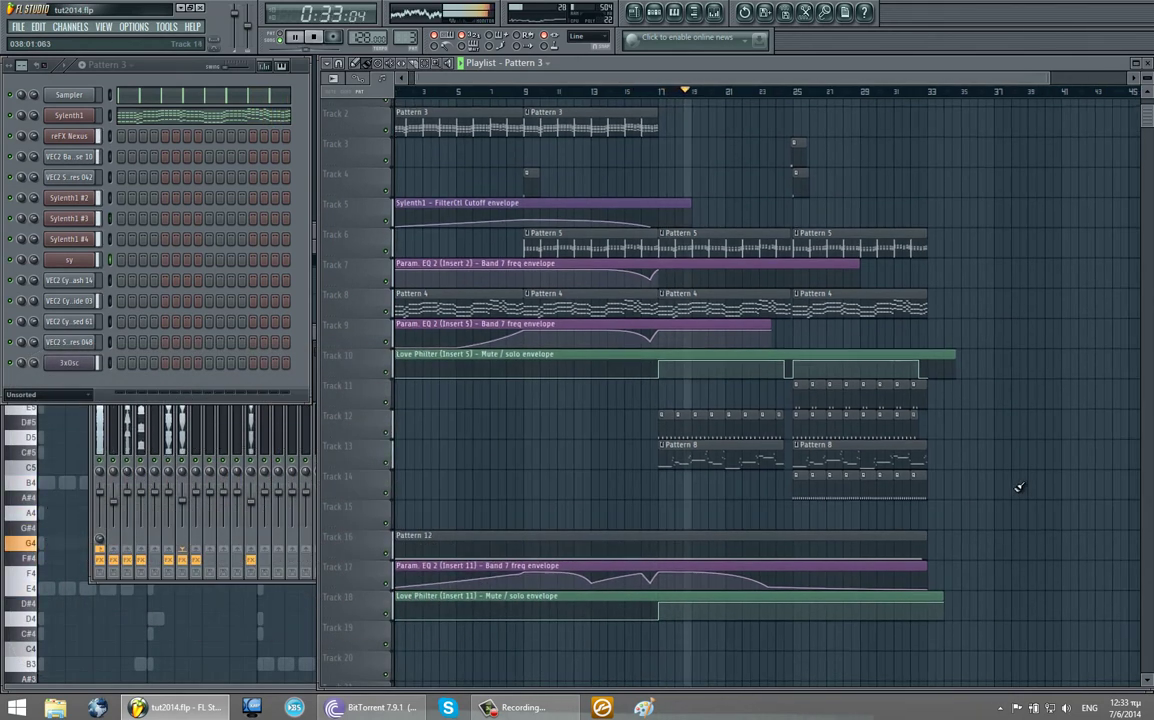
scroll(930, 460, right, 1)
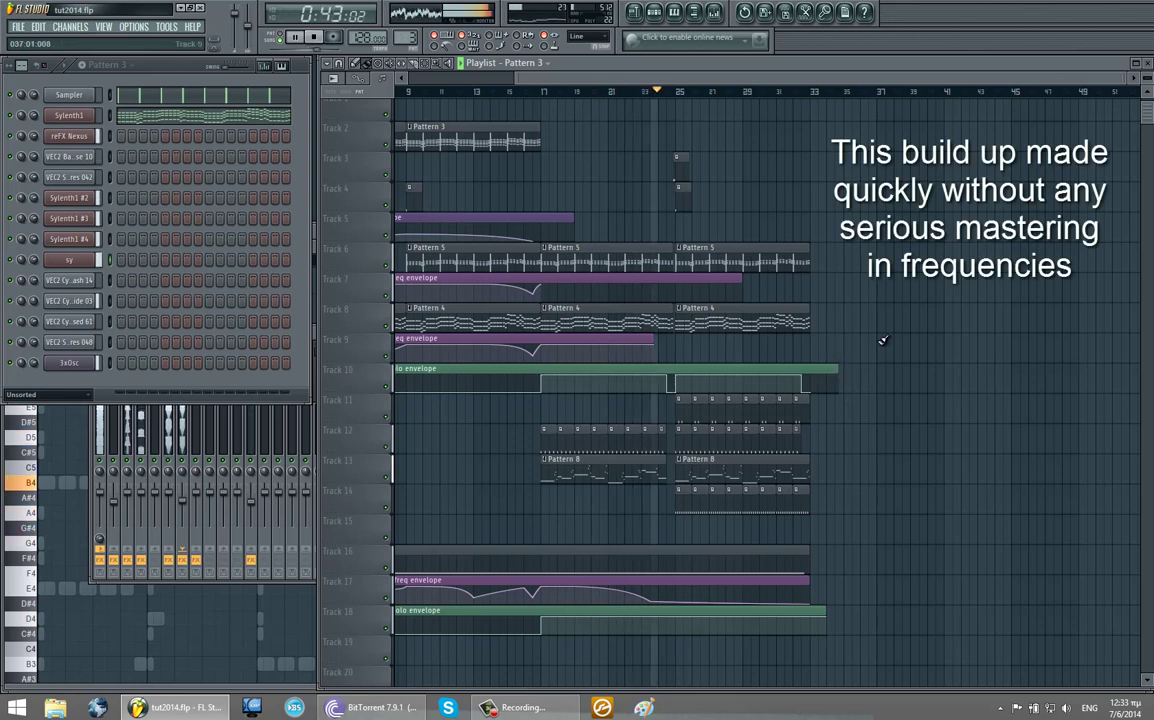
drag(871, 341, 778, 266)
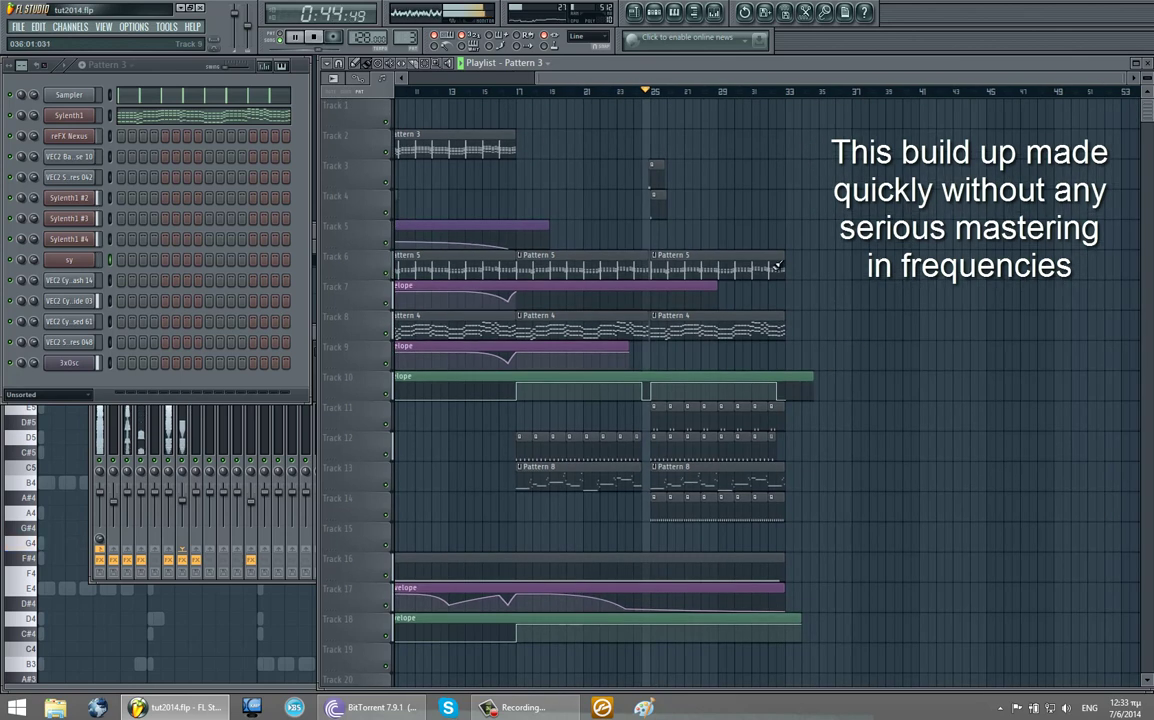
Inspect the Pattern 11 and Pattern 9 clips at bar 25 on Tracks 3 and 4 while the second drop plays through.
click(654, 171)
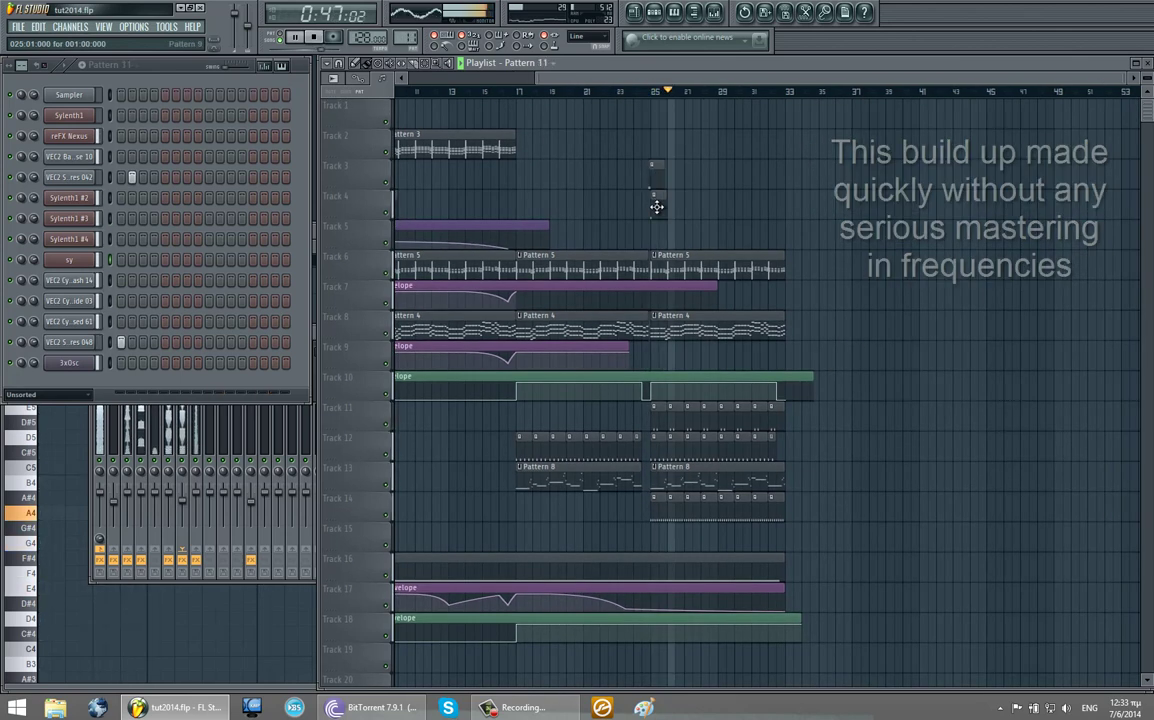
click(656, 206)
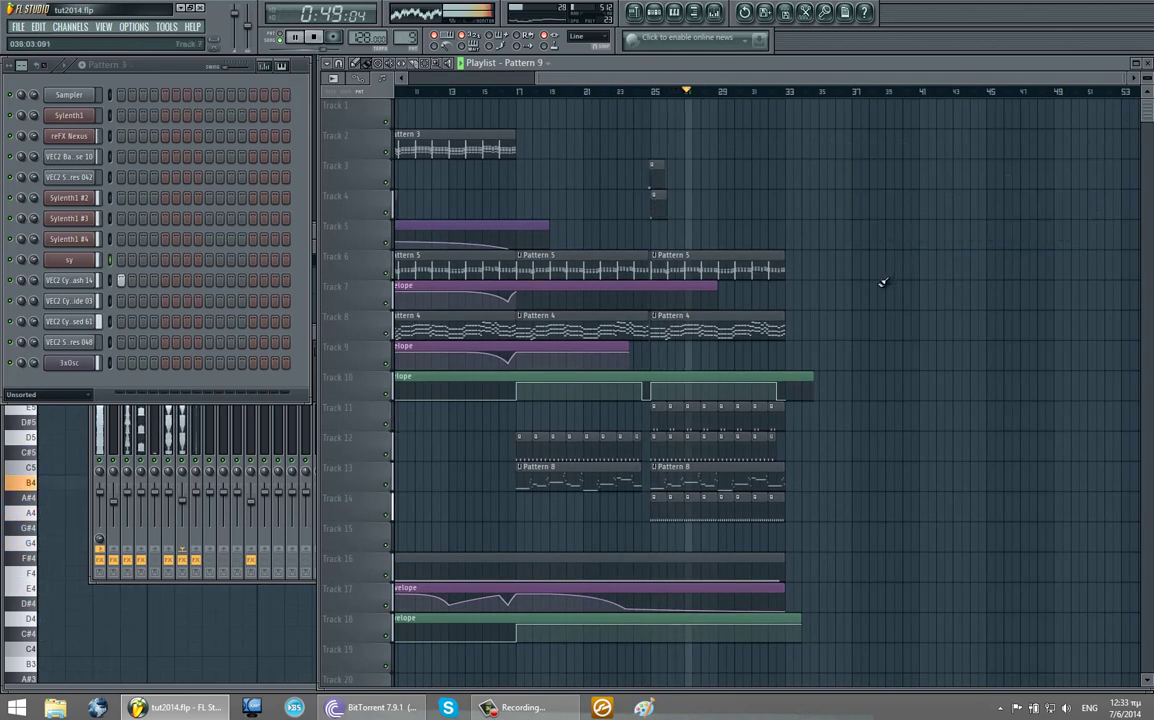
scroll(791, 392, down, 1)
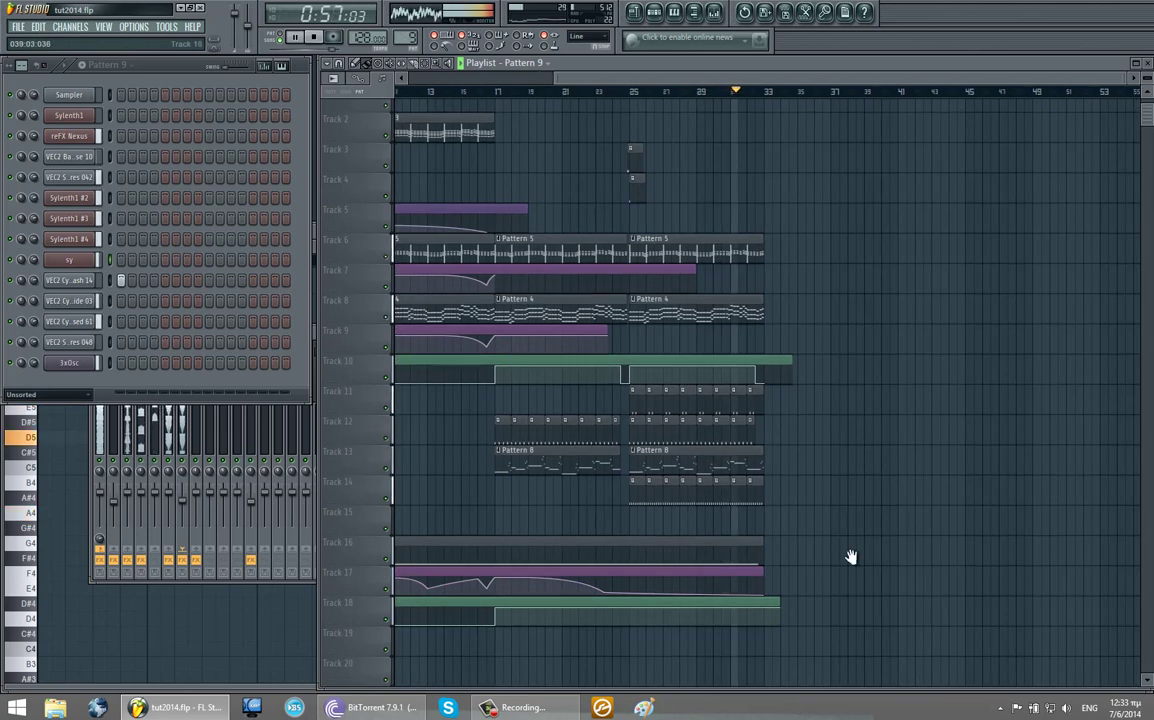
scroll(1088, 543, left, 3)
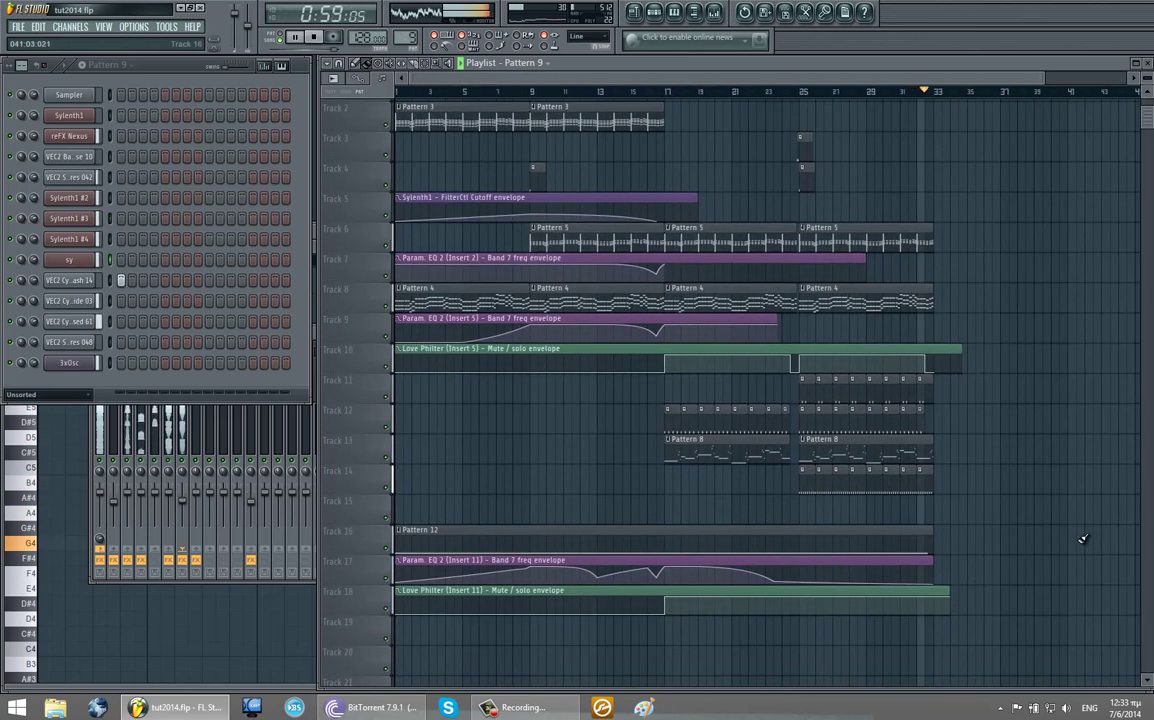